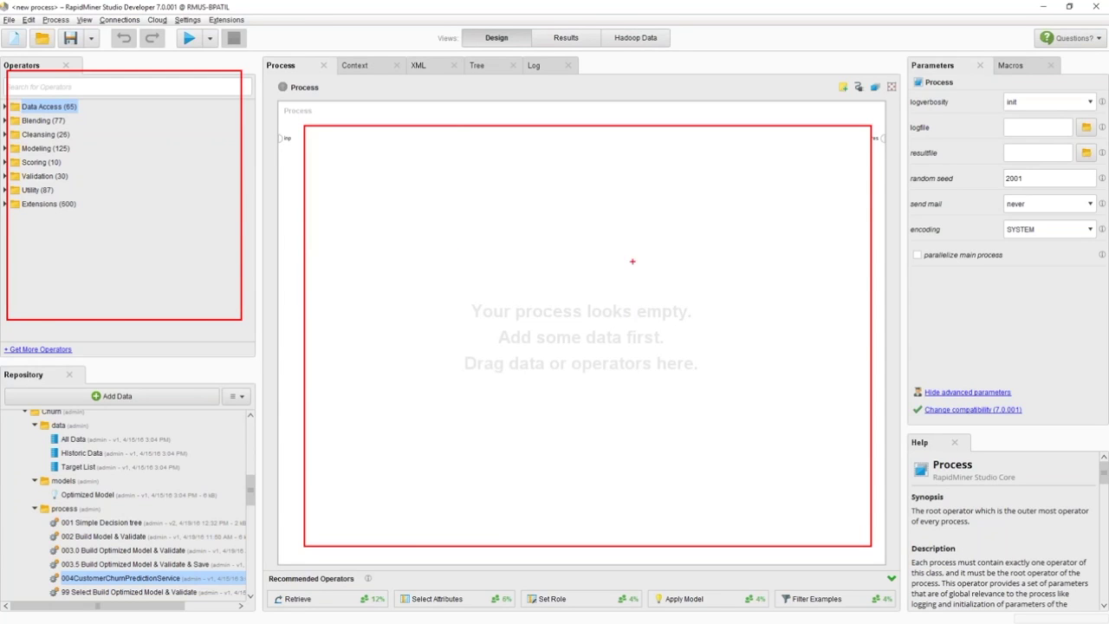
mouse_move(907, 74)
left_mouse_down()
mouse_move(909, 168)
mouse_move(970, 336)
mouse_move(1108, 344)
left_mouse_up()
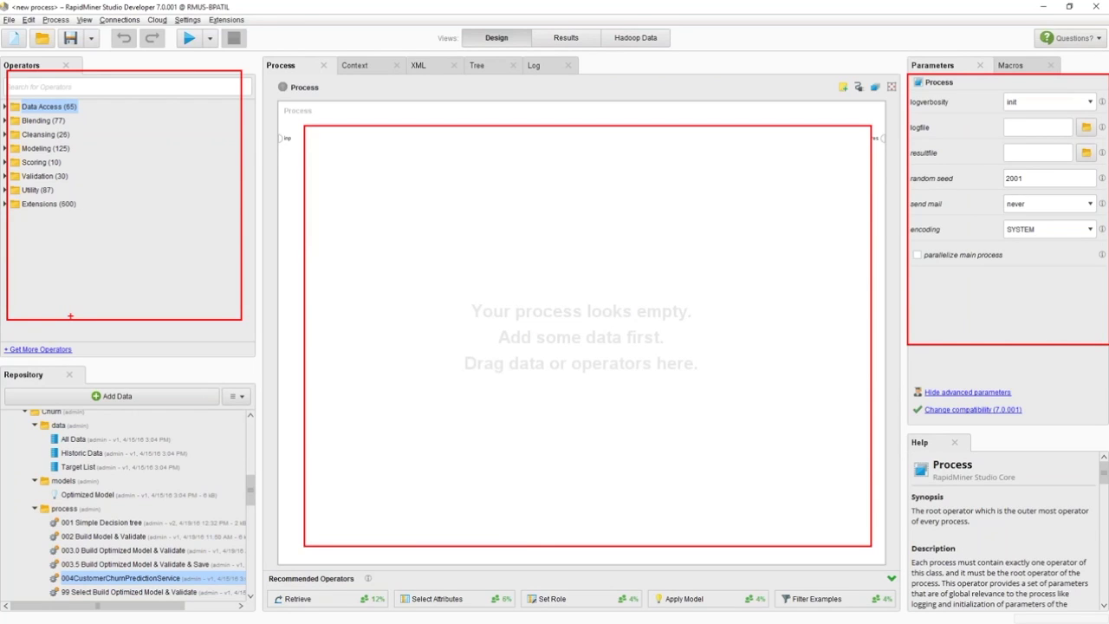
key("Escape")
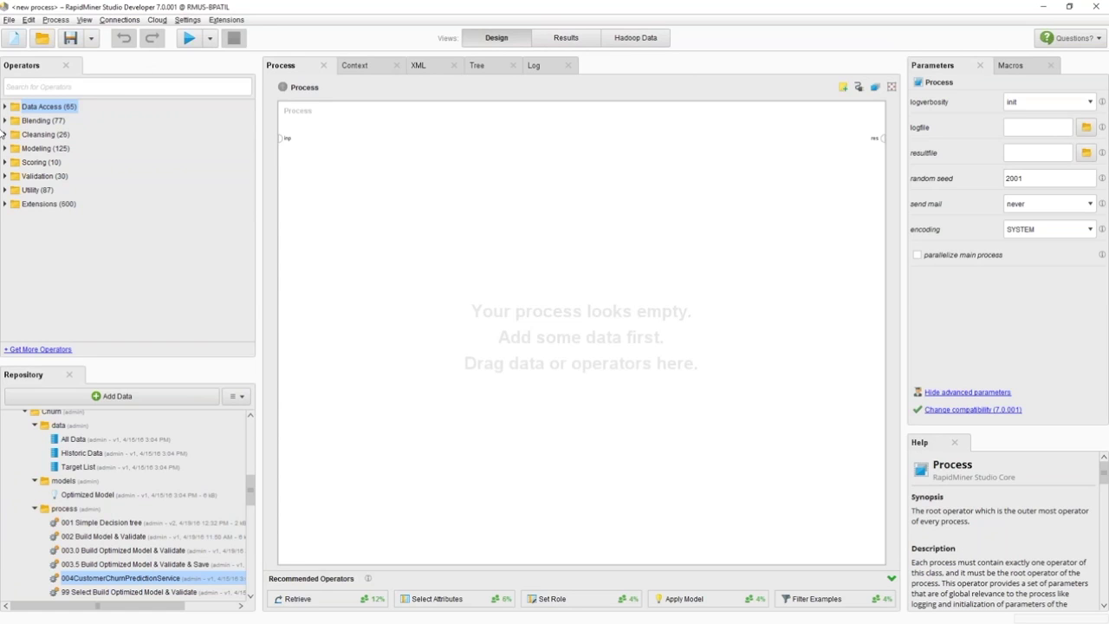
Add a Read Database operator from the Data Access database operators to the empty process
left_click(7, 108)
left_click(6, 108)
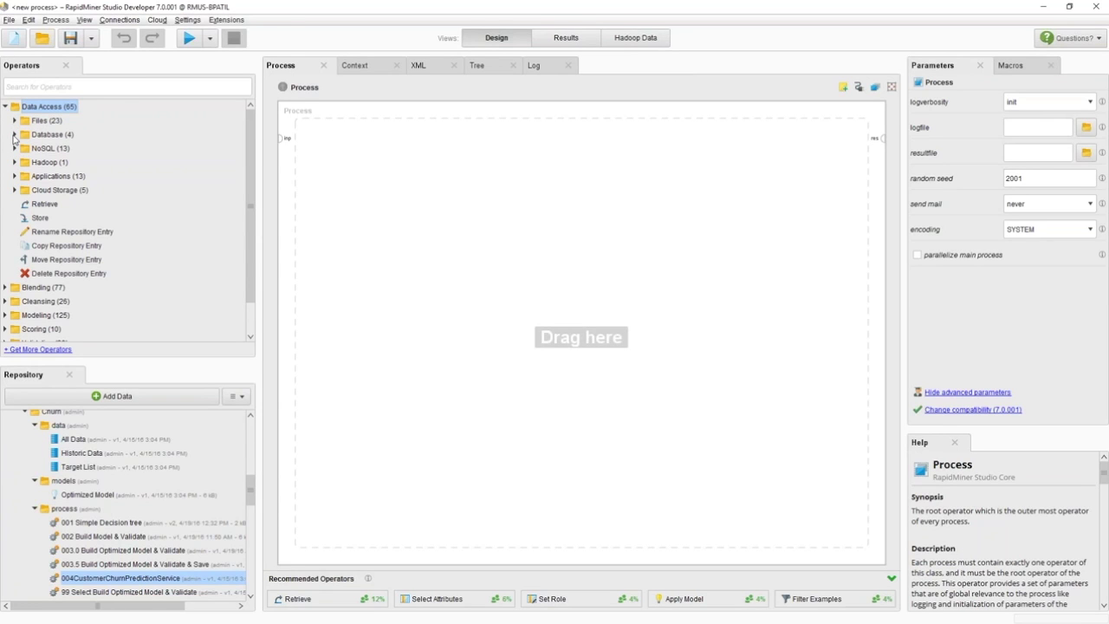
left_click(14, 135)
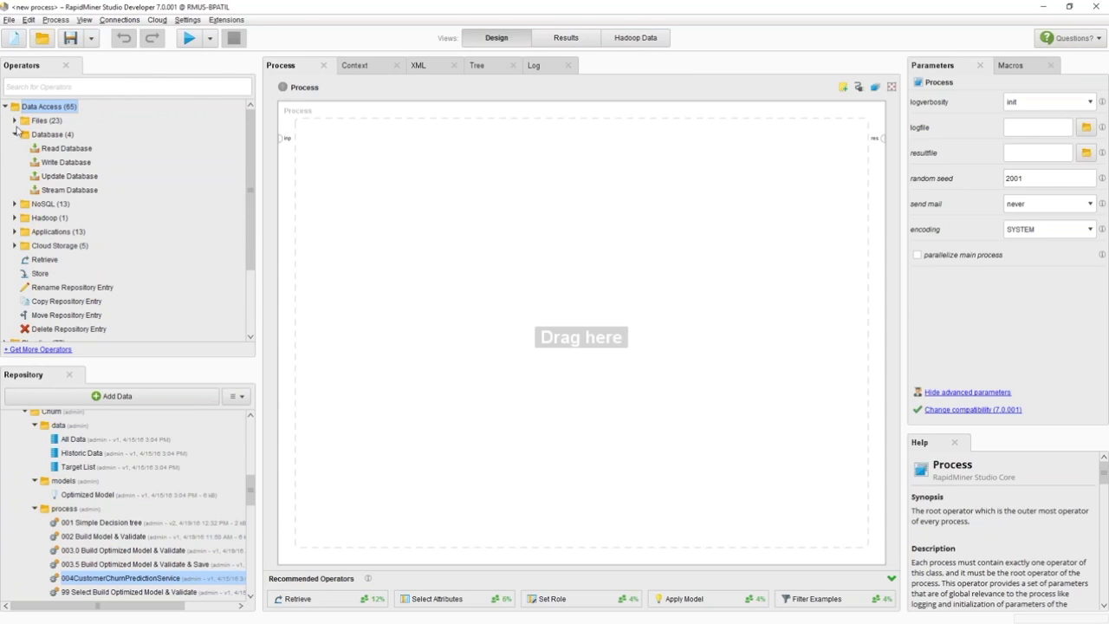
left_click_drag(48, 149, 331, 173)
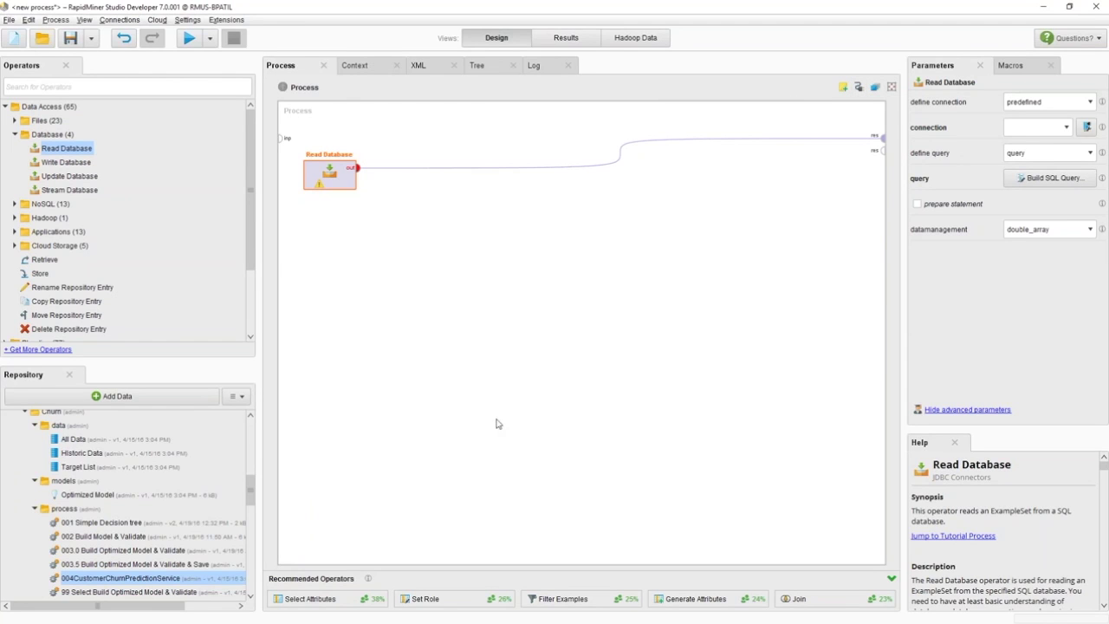
Set the Read Database connection to the predefined "all samples" and look at the database connection manager without changing anything
left_click(1044, 104)
left_click(1044, 107)
left_click(1065, 128)
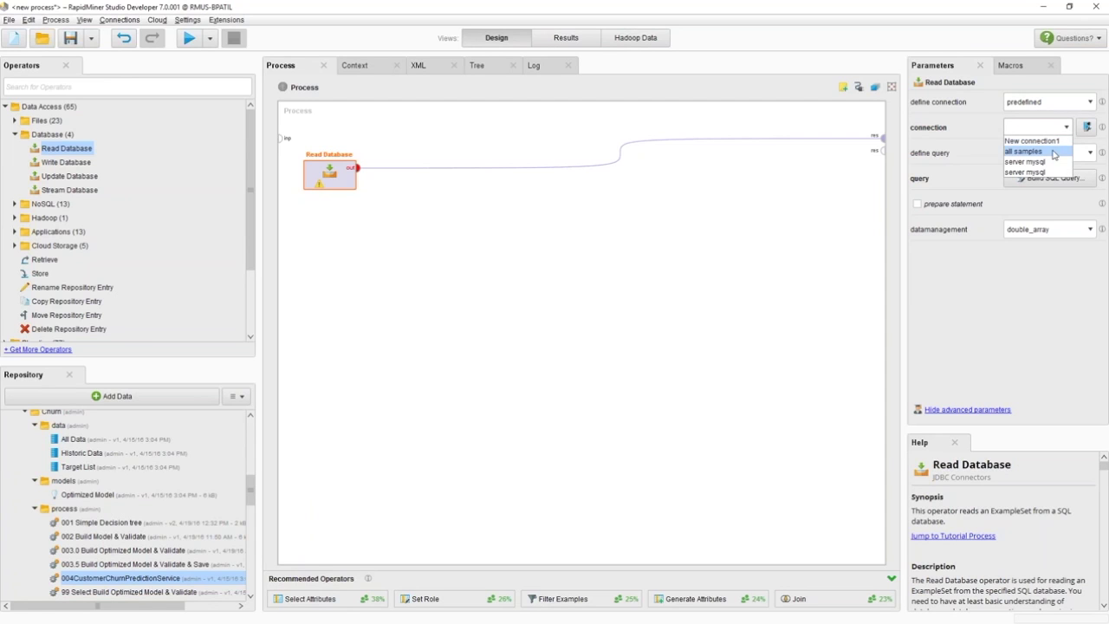
left_click(1054, 152)
left_click(1086, 128)
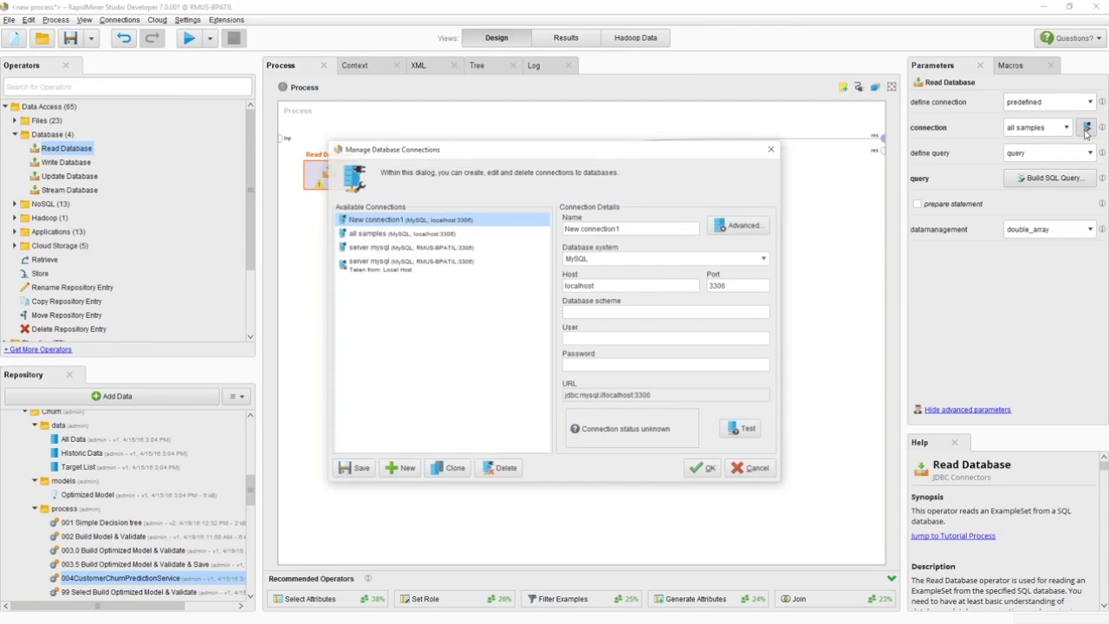
left_click(765, 470)
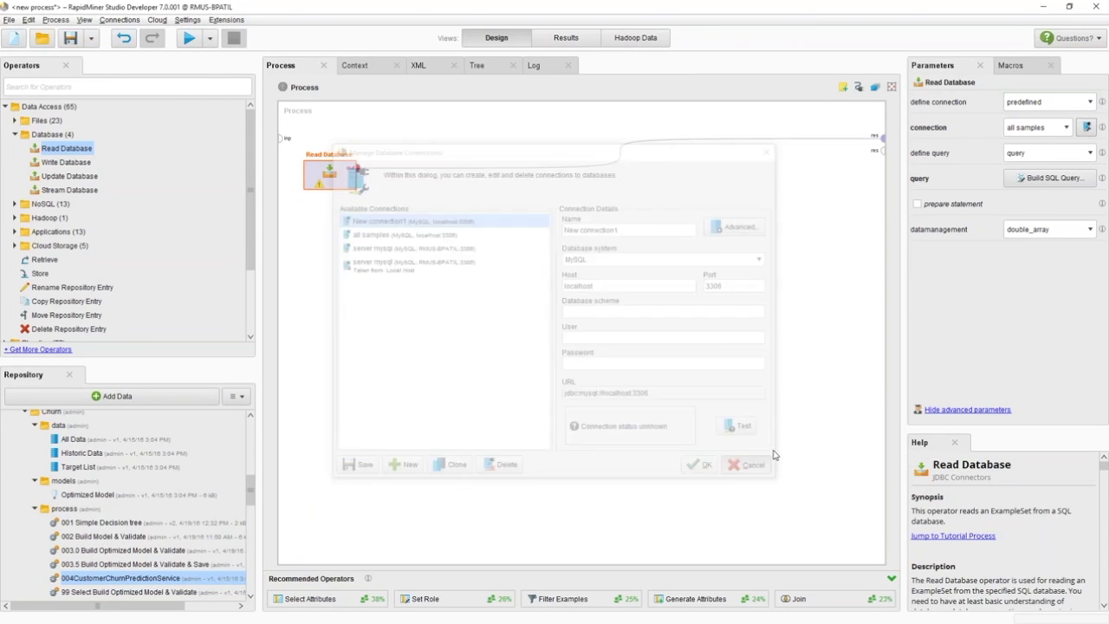
Build the Read Database query to select everything from the churnhistoriccustomerdata table, and run the process
left_click(1028, 180)
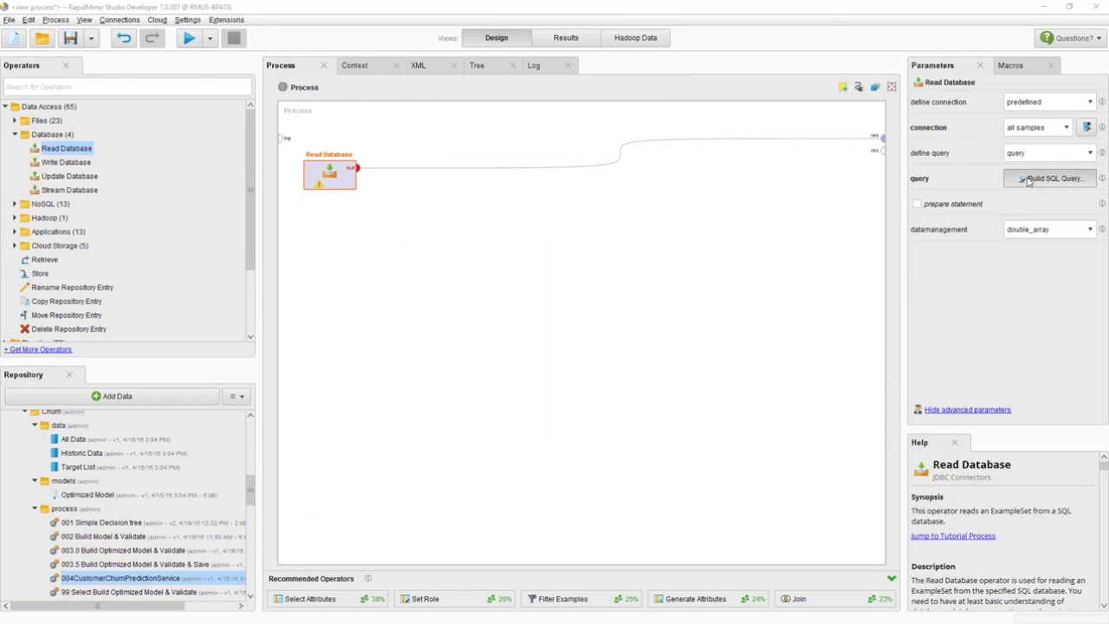
left_click(324, 182)
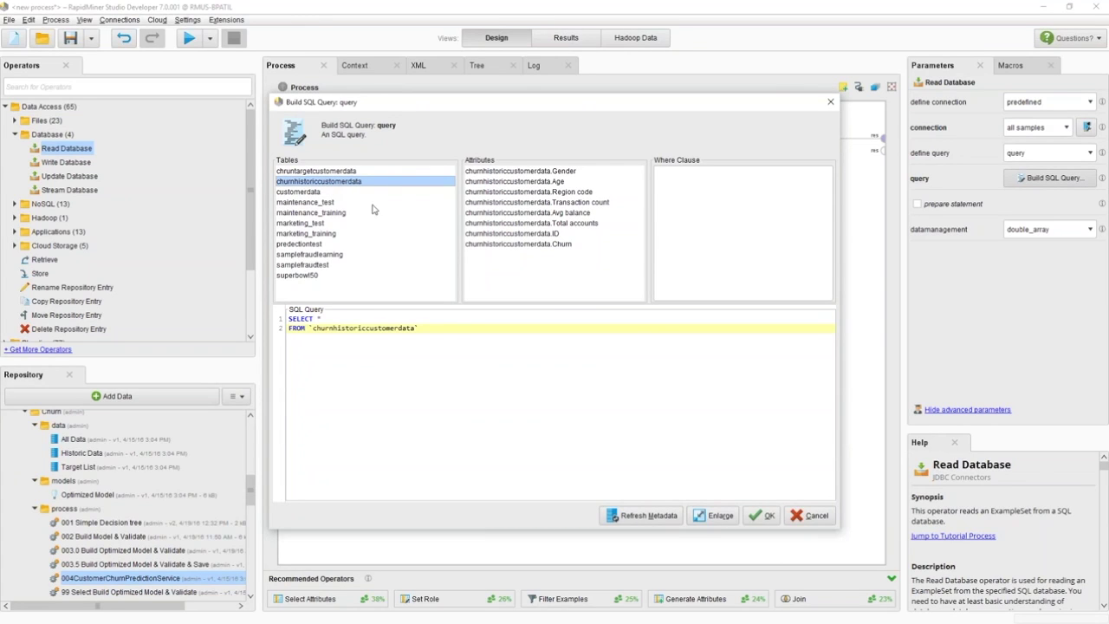
left_click(770, 516)
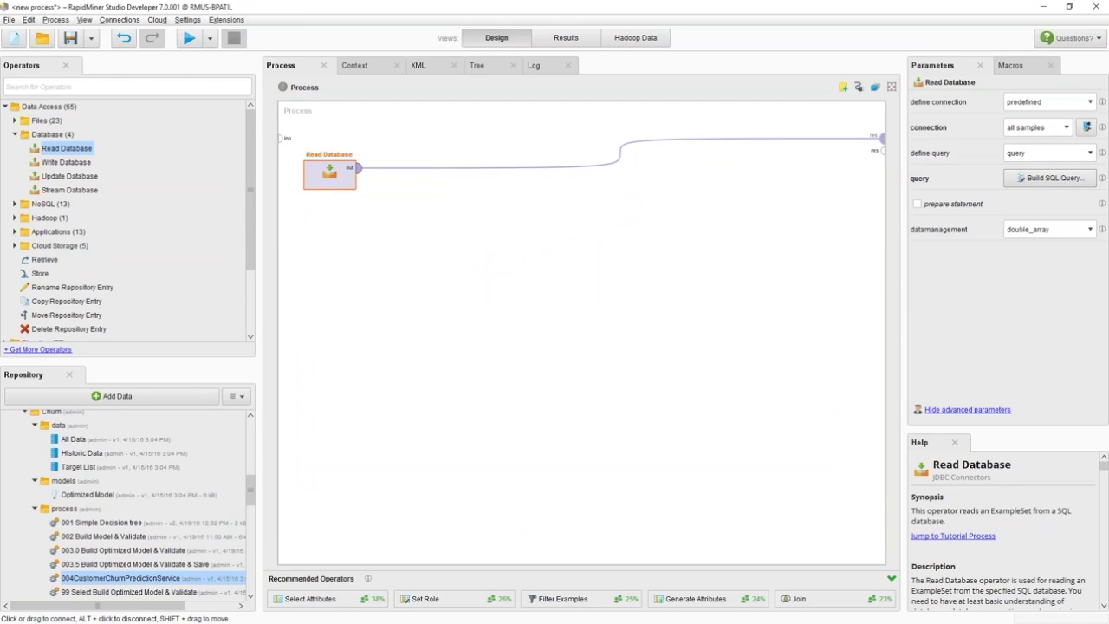
left_click_drag(334, 184, 373, 182)
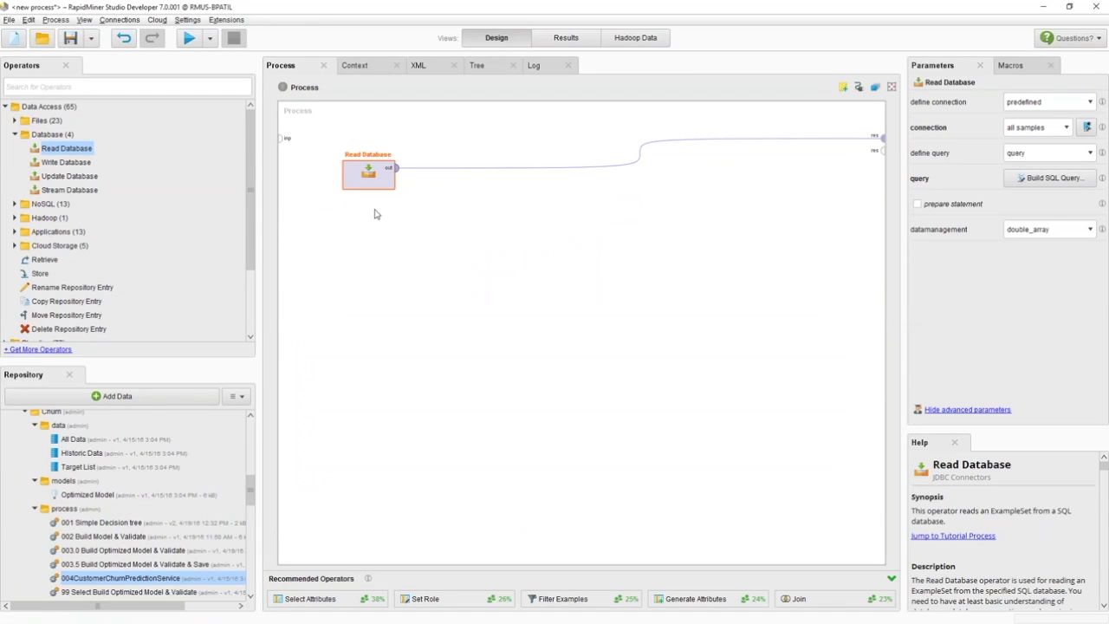
left_click(188, 38)
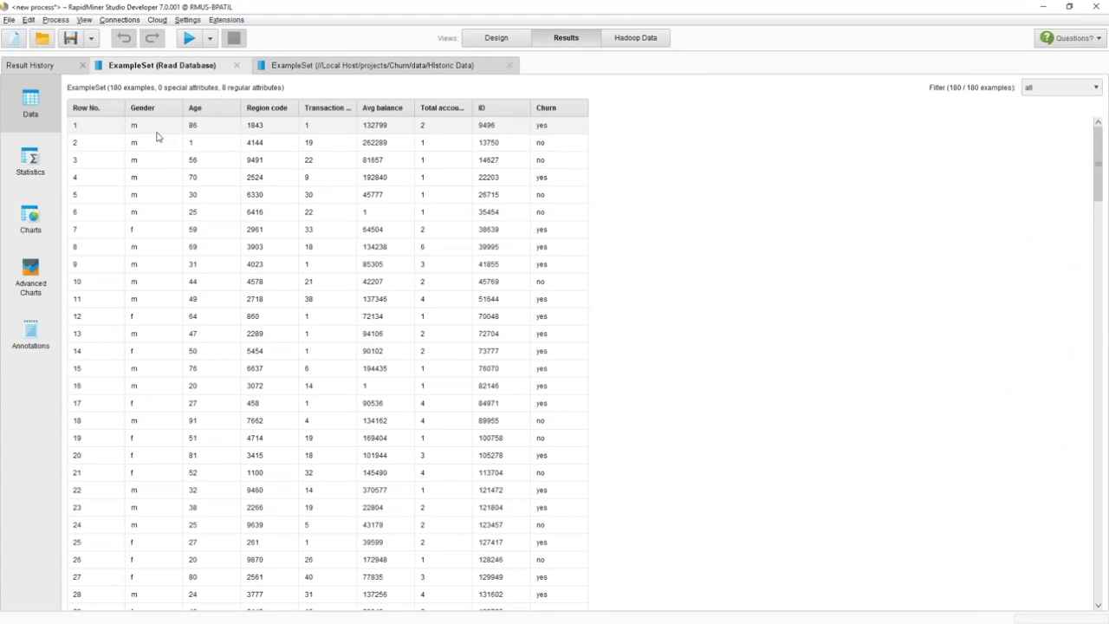
Examine the names, types and missing values of the attributes in the result's statistics
left_click(31, 158)
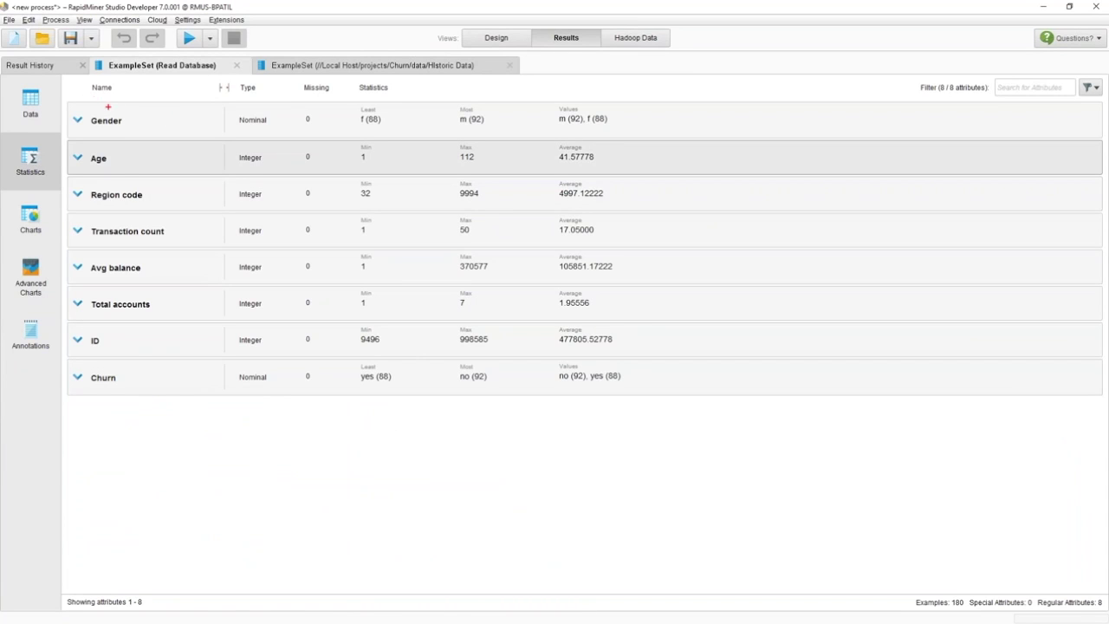
mouse_move(77, 98)
left_mouse_down()
mouse_move(87, 305)
mouse_move(174, 411)
left_mouse_up()
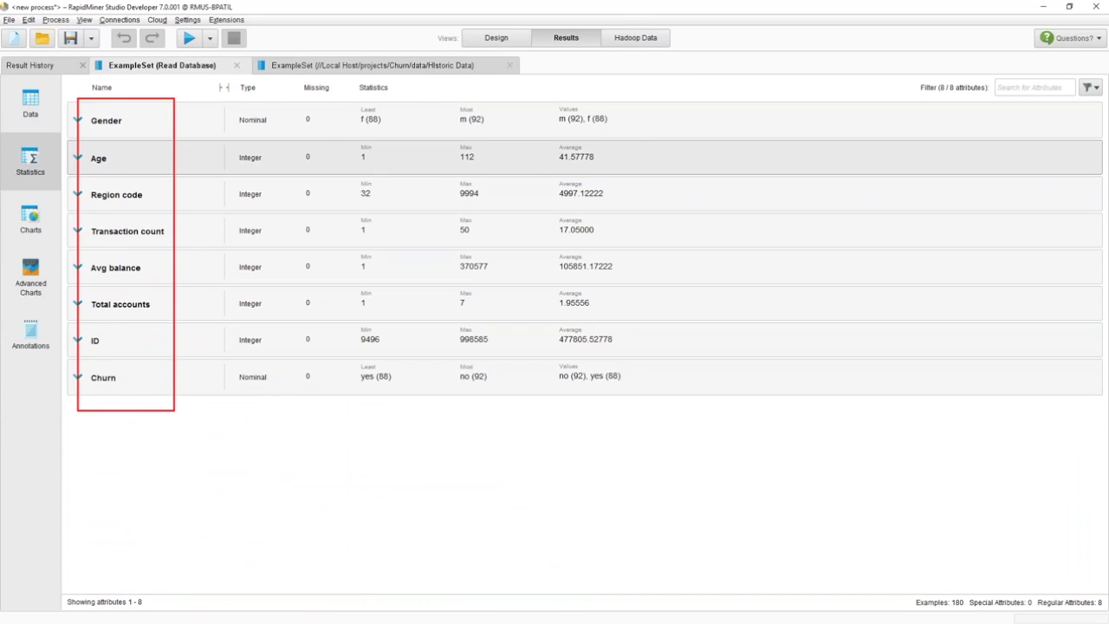
mouse_move(230, 102)
left_mouse_down()
mouse_move(239, 223)
mouse_move(278, 414)
left_mouse_up()
left_click_drag(297, 91, 323, 444)
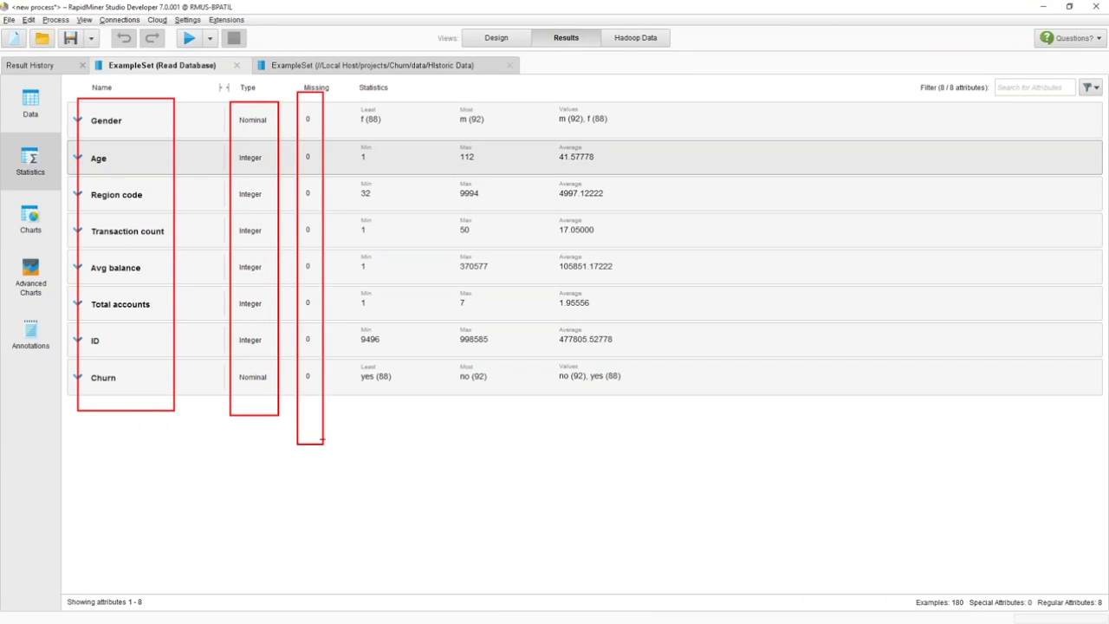
left_click_drag(97, 170, 234, 172)
key("Escape")
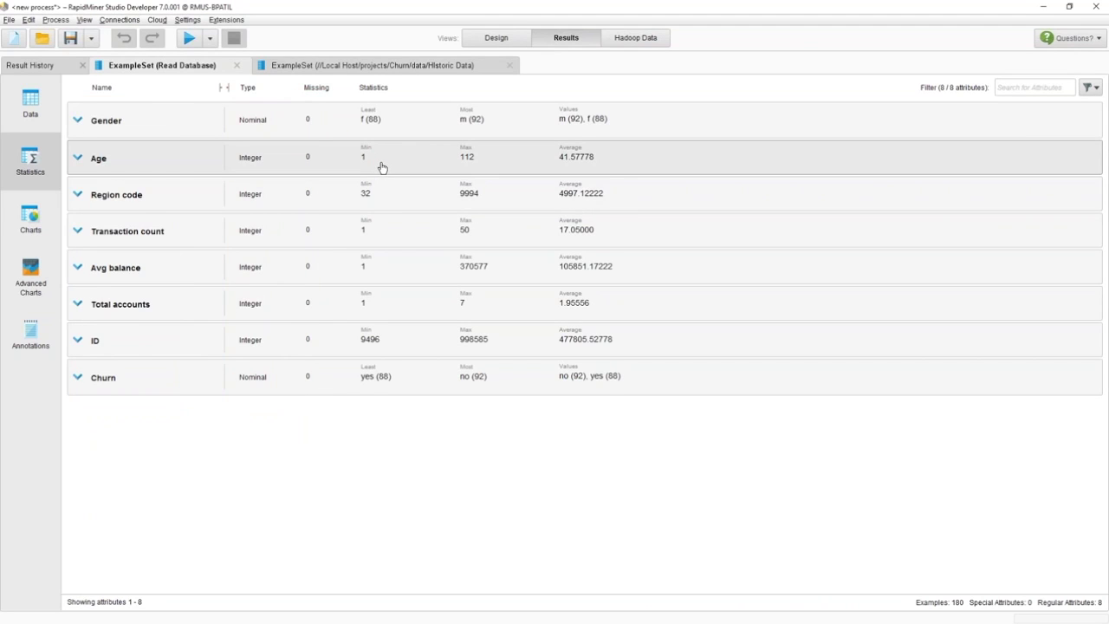
Expand the statistics of Age and Churn, and view the details of Churn's nominal values
left_click(381, 167)
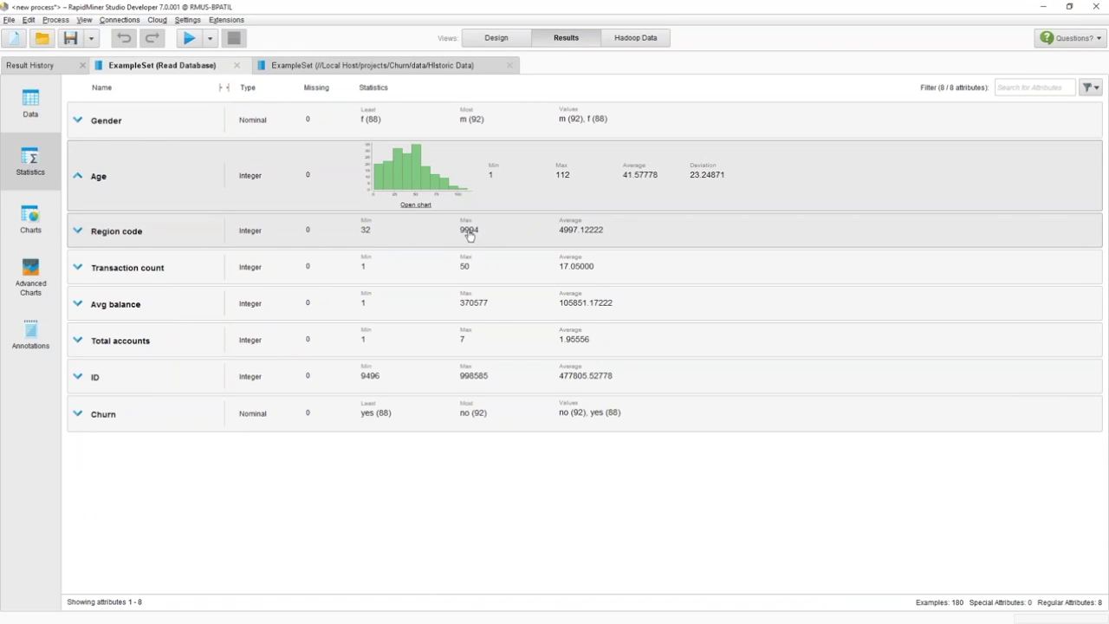
left_click(433, 405)
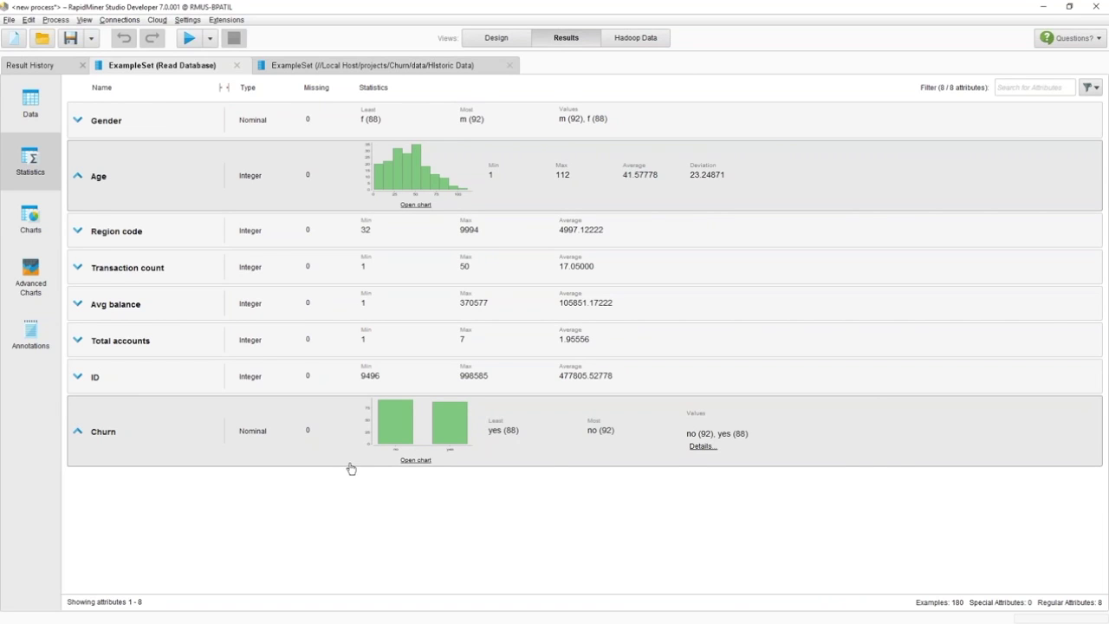
left_click(702, 446)
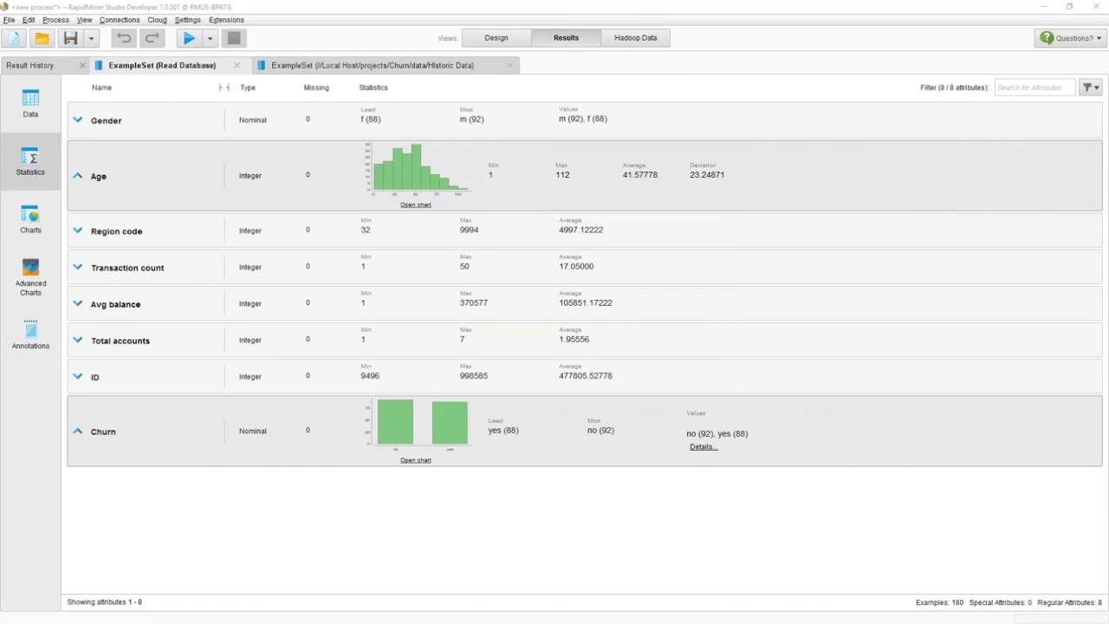
left_click(699, 412)
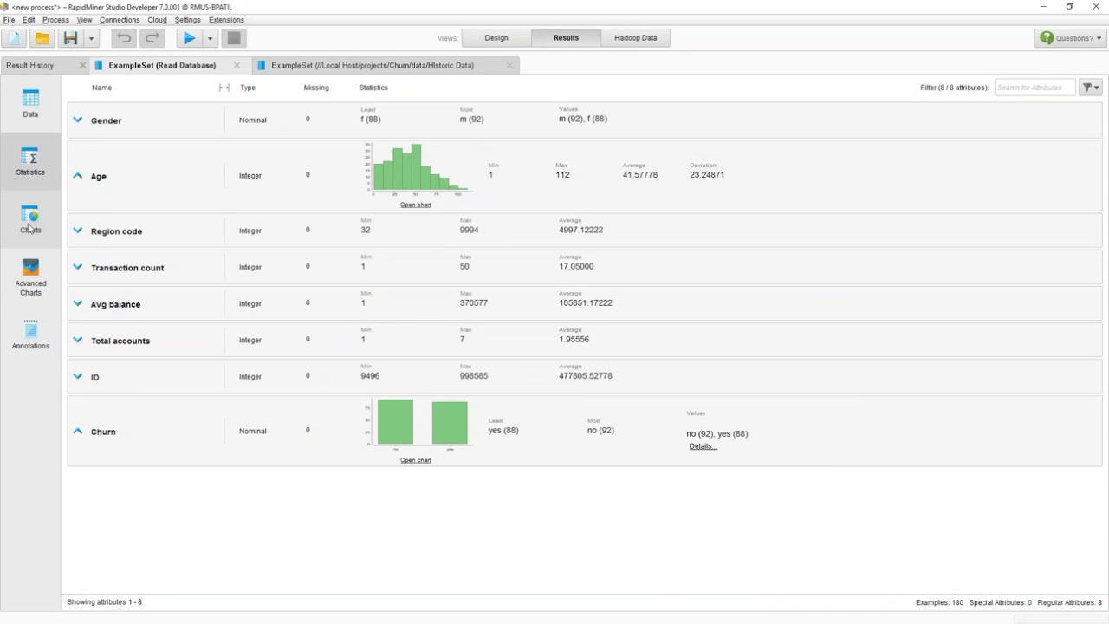
Open the Age histogram, change the chart style to Scatter, and look through the other available chart styles
left_click(418, 206)
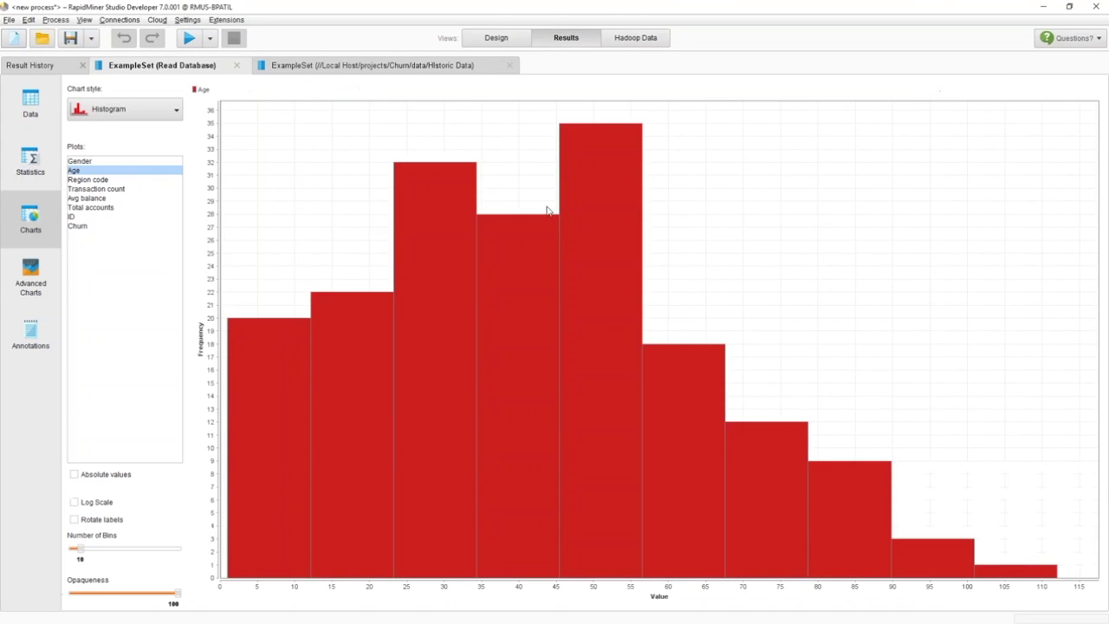
left_click(168, 110)
left_click(129, 166)
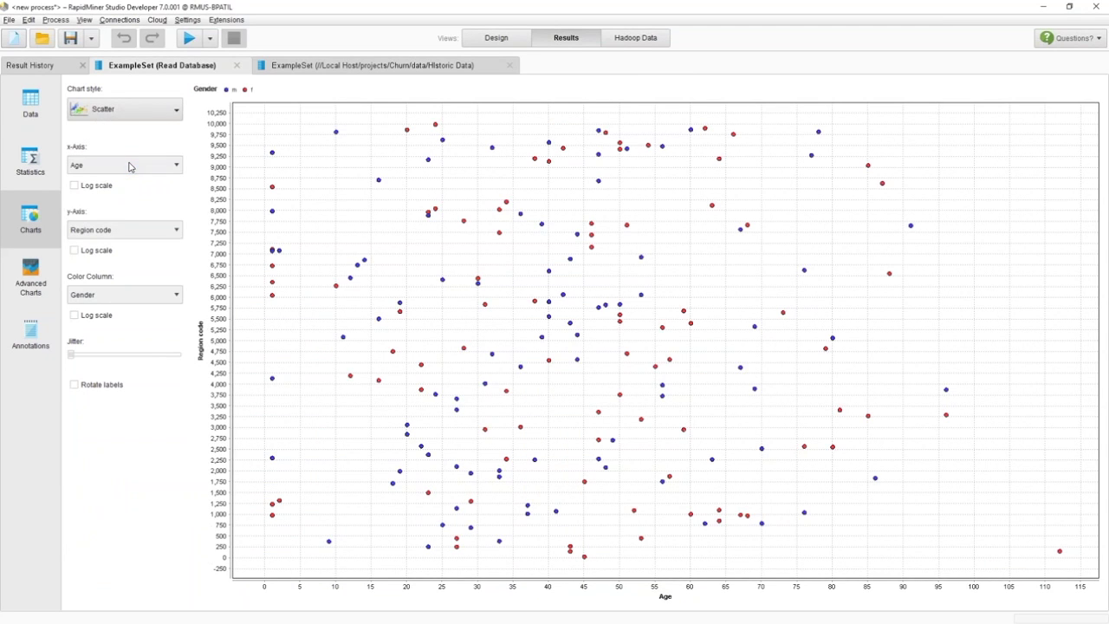
left_click(165, 112)
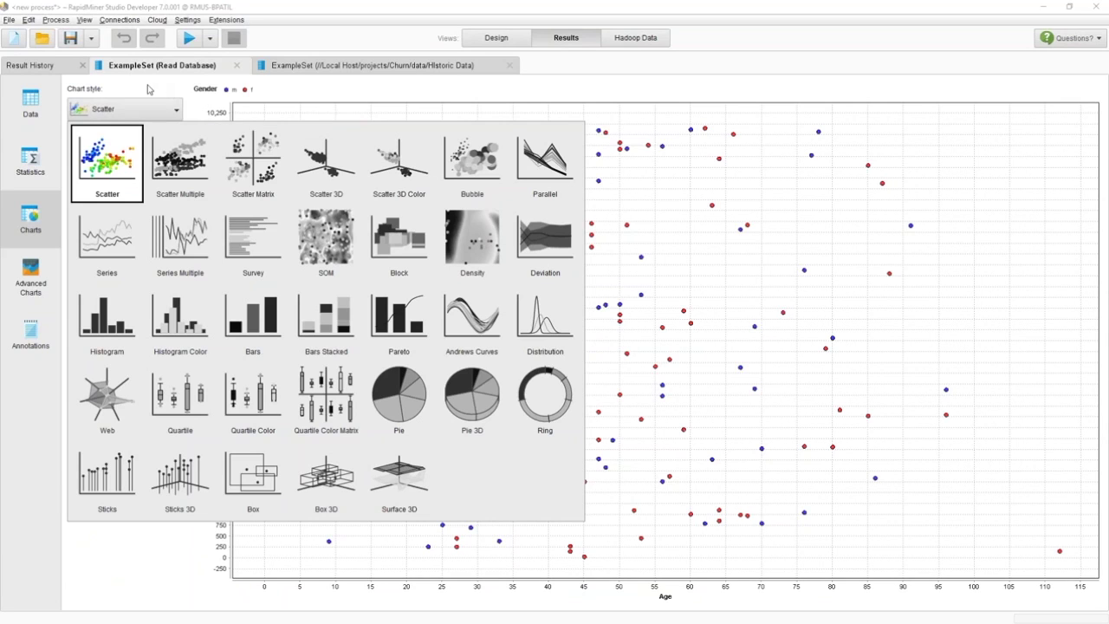
left_click(806, 294)
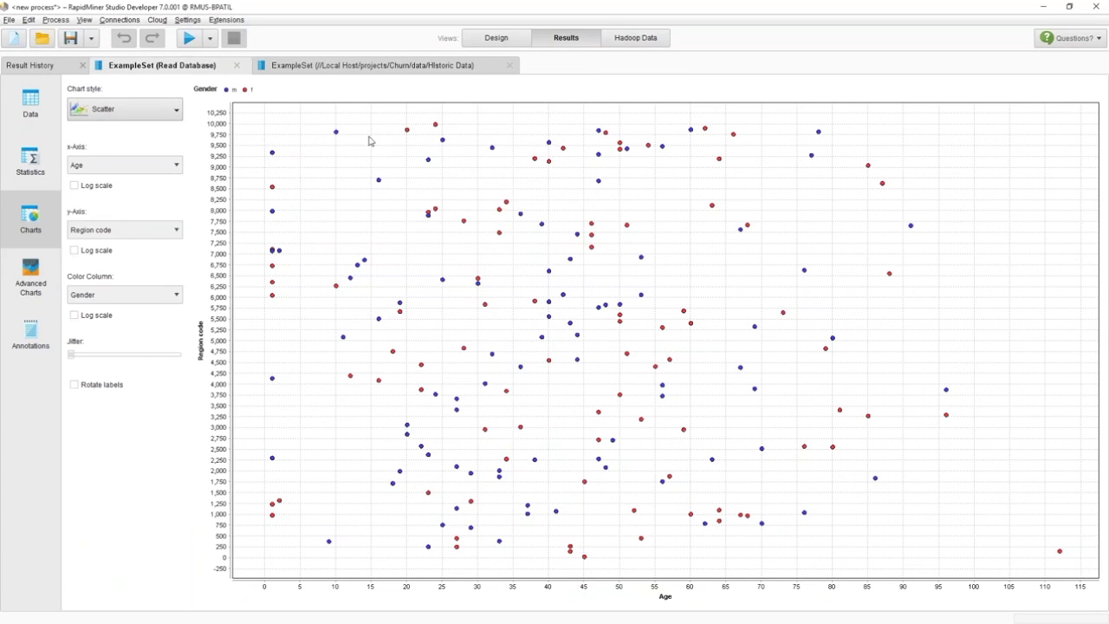
Return to the attribute statistics and examine the minimum and maximum of Age for implausible values
left_click(47, 165)
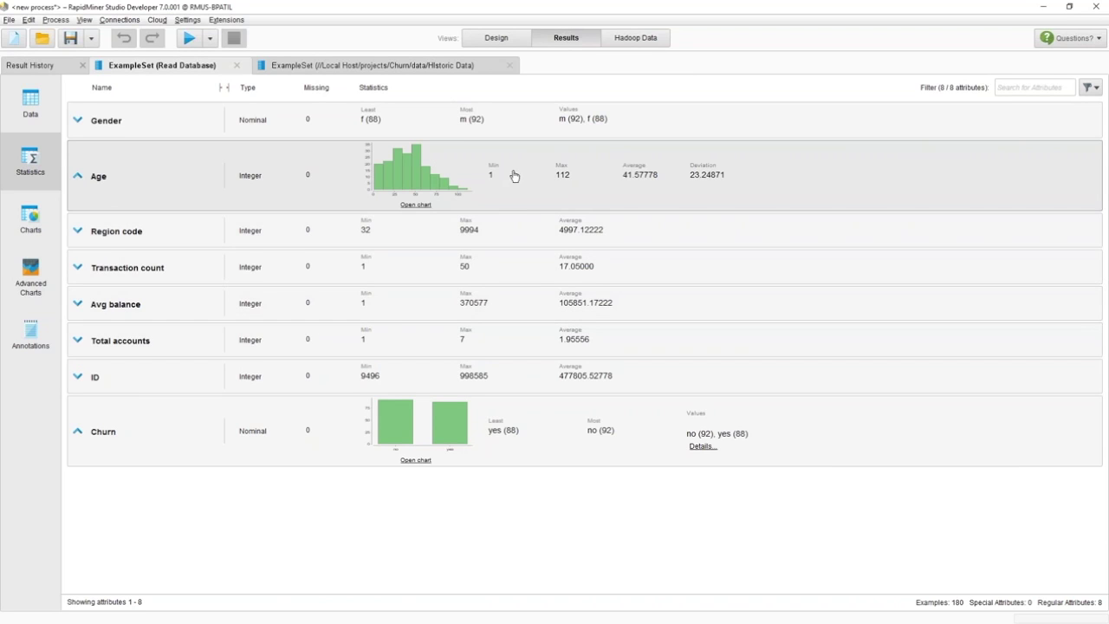
left_click_drag(83, 182, 140, 181)
mouse_move(479, 186)
left_mouse_down()
mouse_move(521, 165)
mouse_move(466, 158)
mouse_move(487, 190)
left_mouse_up()
mouse_move(549, 155)
left_mouse_down()
mouse_move(555, 195)
mouse_move(578, 179)
mouse_move(556, 155)
left_mouse_up()
mouse_move(473, 225)
left_mouse_down()
mouse_move(486, 202)
mouse_move(475, 209)
mouse_move(495, 208)
left_mouse_up()
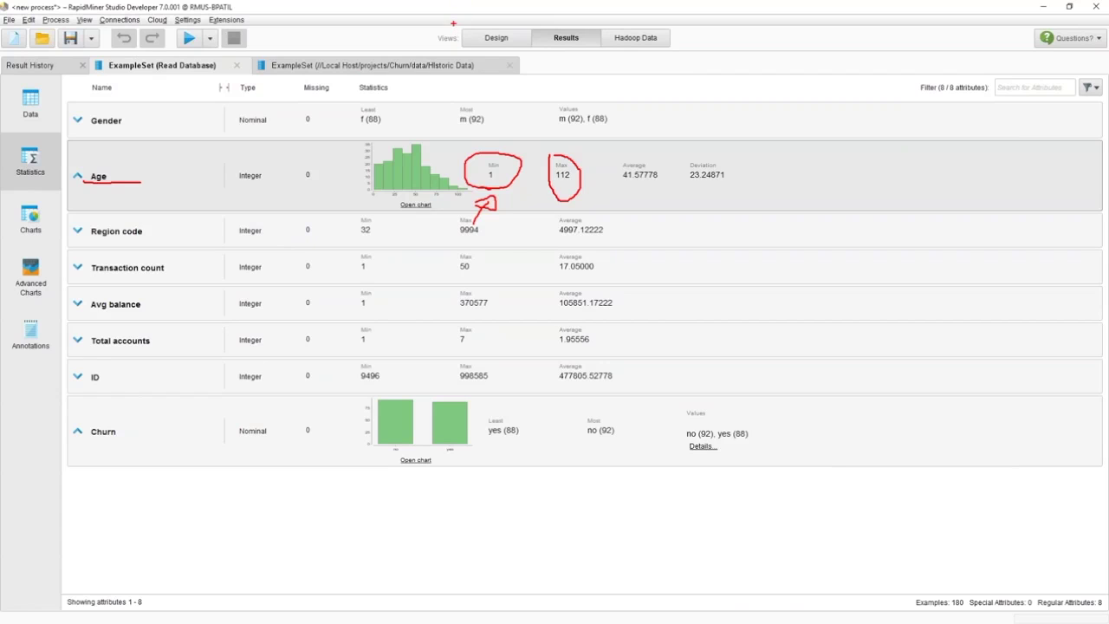
mouse_move(452, 24)
left_mouse_down()
mouse_move(556, 64)
mouse_move(630, 63)
left_mouse_up()
key("Escape")
Return to the process design, search the operators for "filter", and add Filter Examples after Read Database
left_click(498, 41)
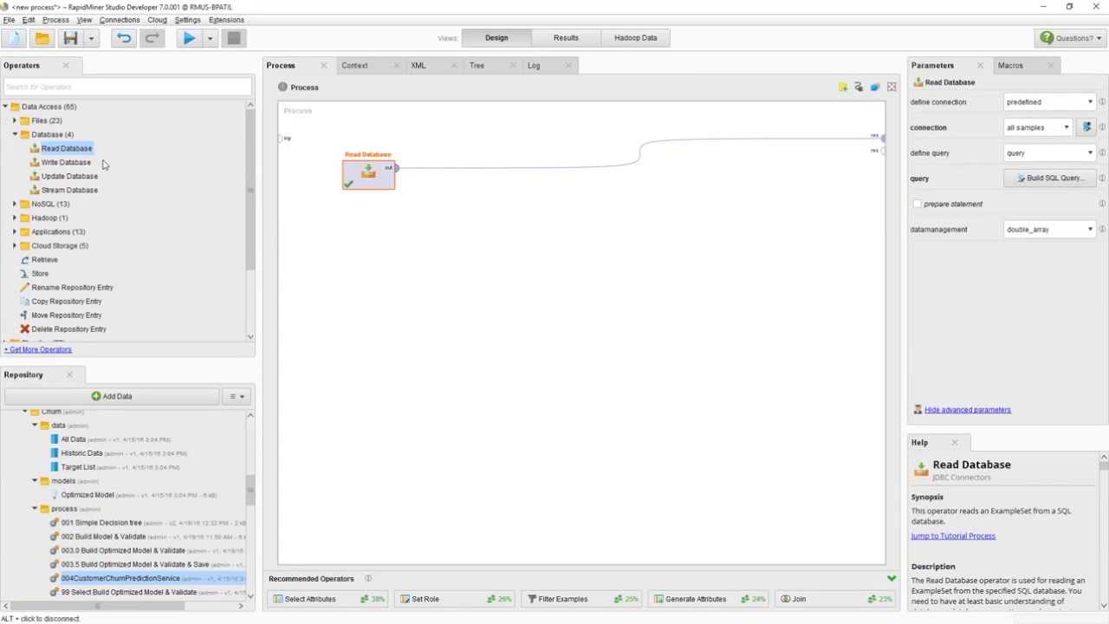
left_click(14, 135)
left_click(31, 87)
type("filter")
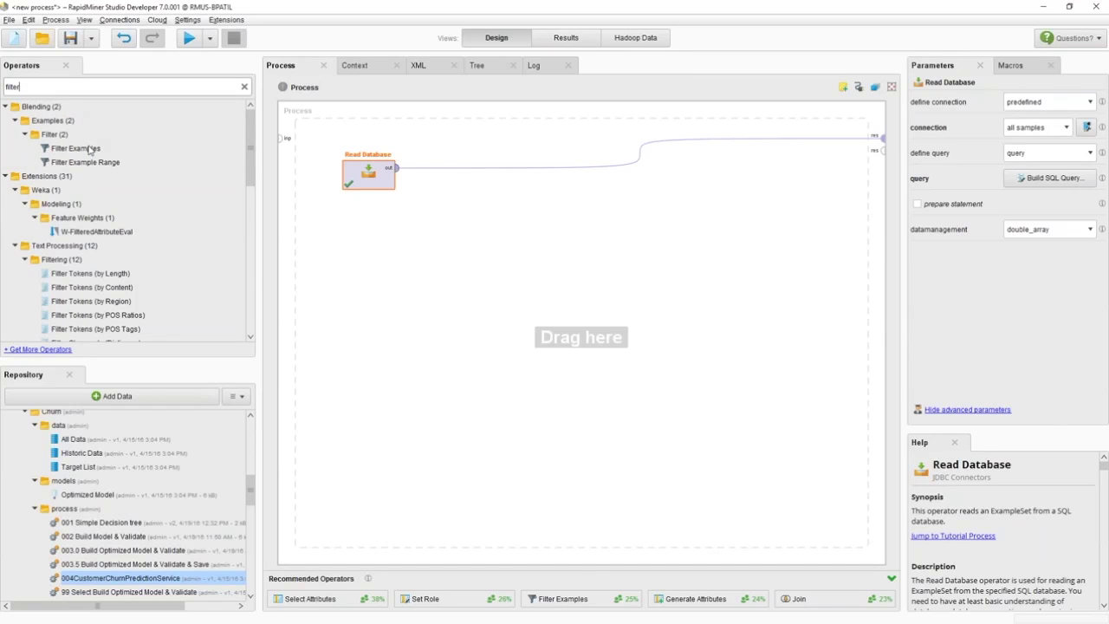
left_click_drag(86, 148, 444, 172)
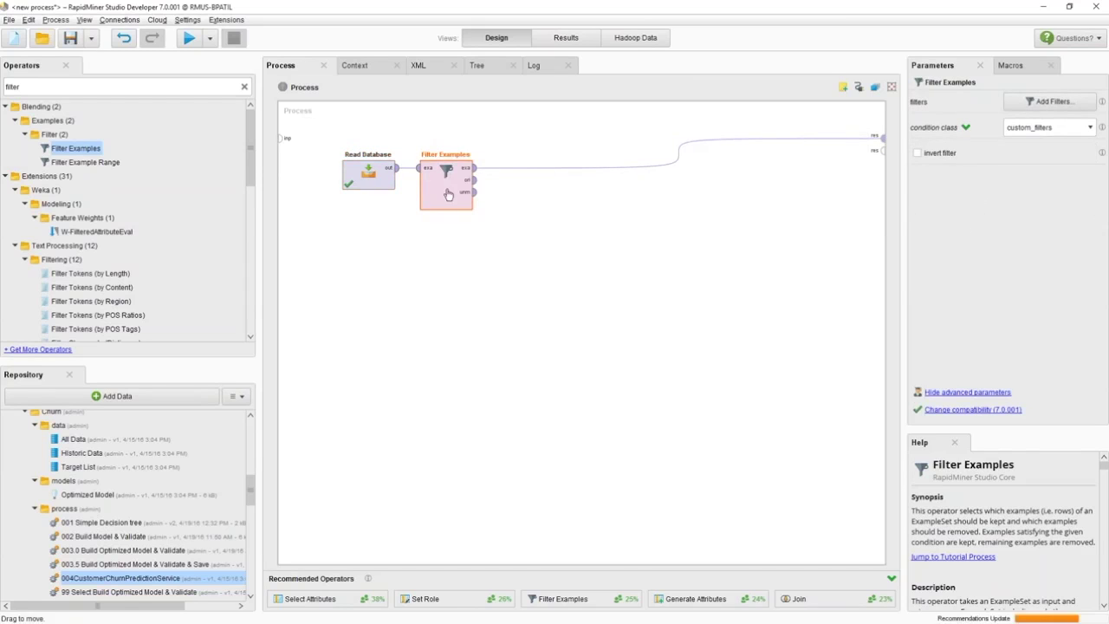
Define a filter condition in Filter Examples that keeps rows with Age ≥ 18
left_click(1054, 103)
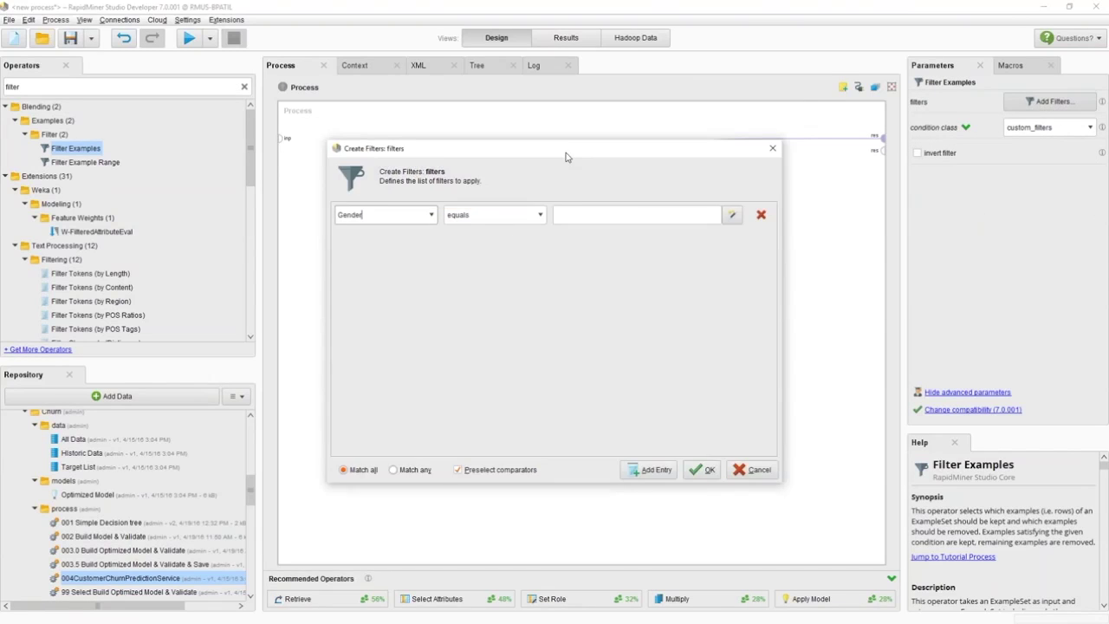
left_click(431, 214)
left_click(380, 240)
left_click(539, 221)
left_click(521, 269)
left_click(587, 213)
type("18")
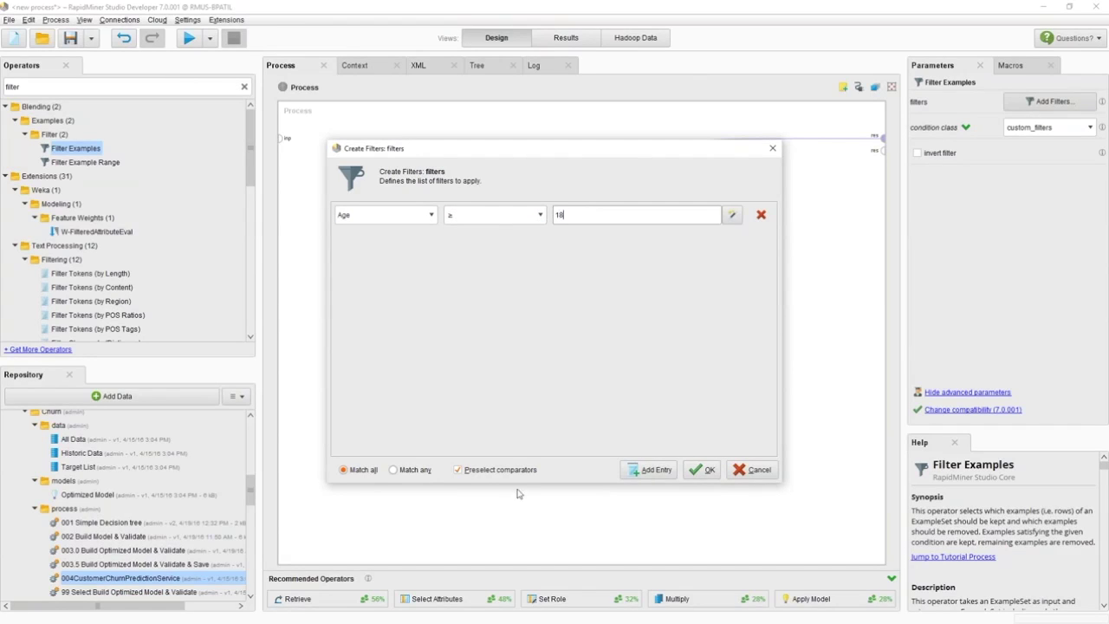
Add a second filter condition limiting Age to at most 60, apply the filters, and run the process
left_click(648, 470)
left_click(430, 240)
left_click(429, 260)
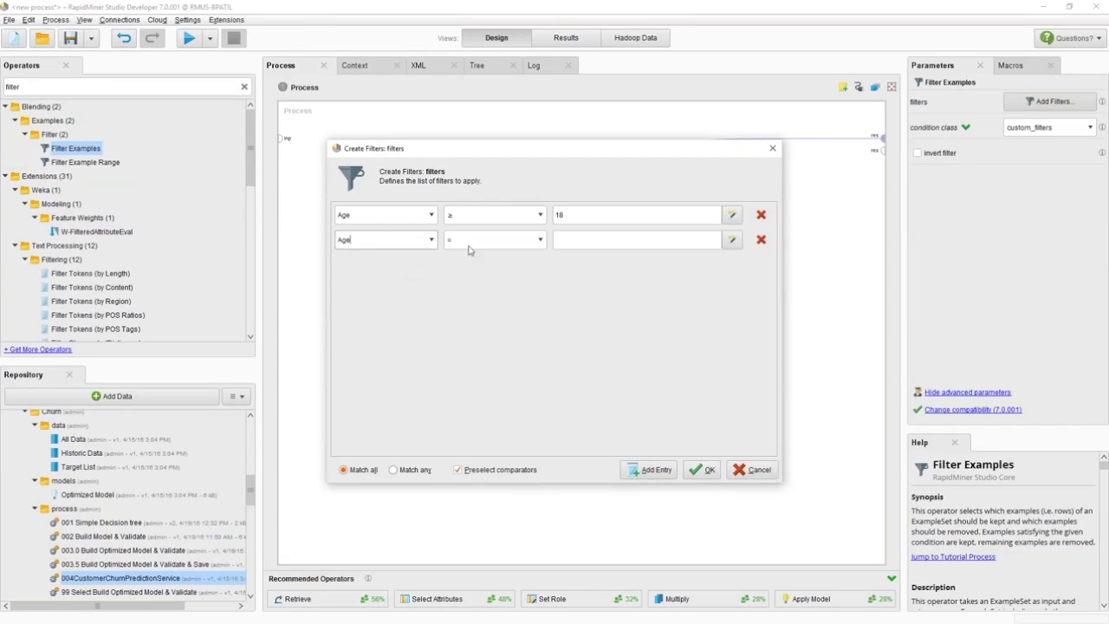
left_click(492, 246)
left_click(483, 286)
left_click(562, 240)
type("60")
left_click(703, 470)
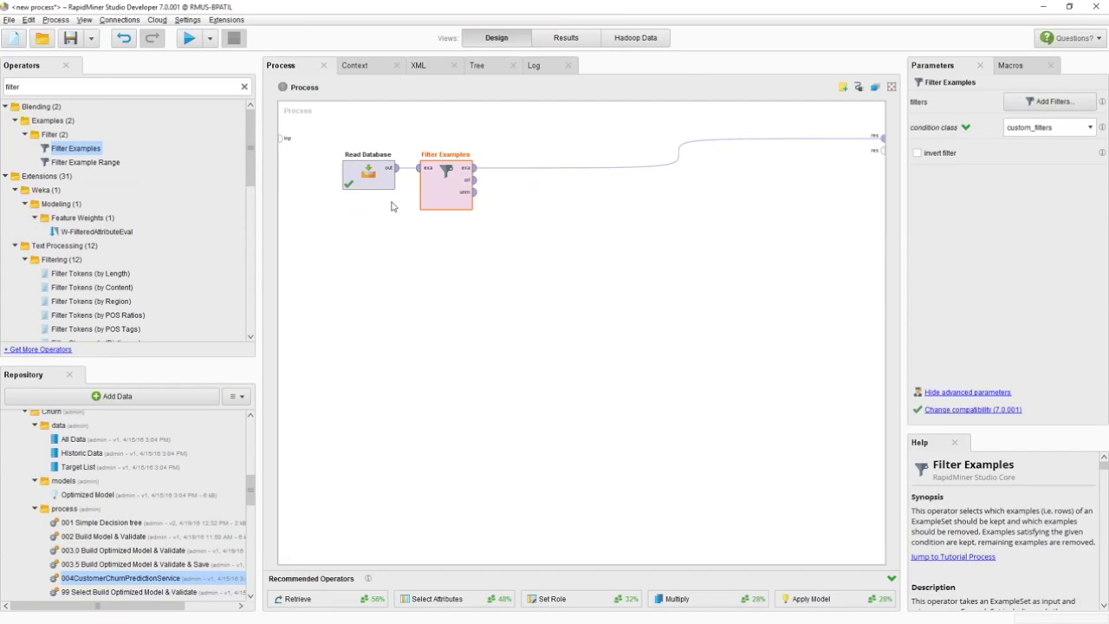
left_click(189, 41)
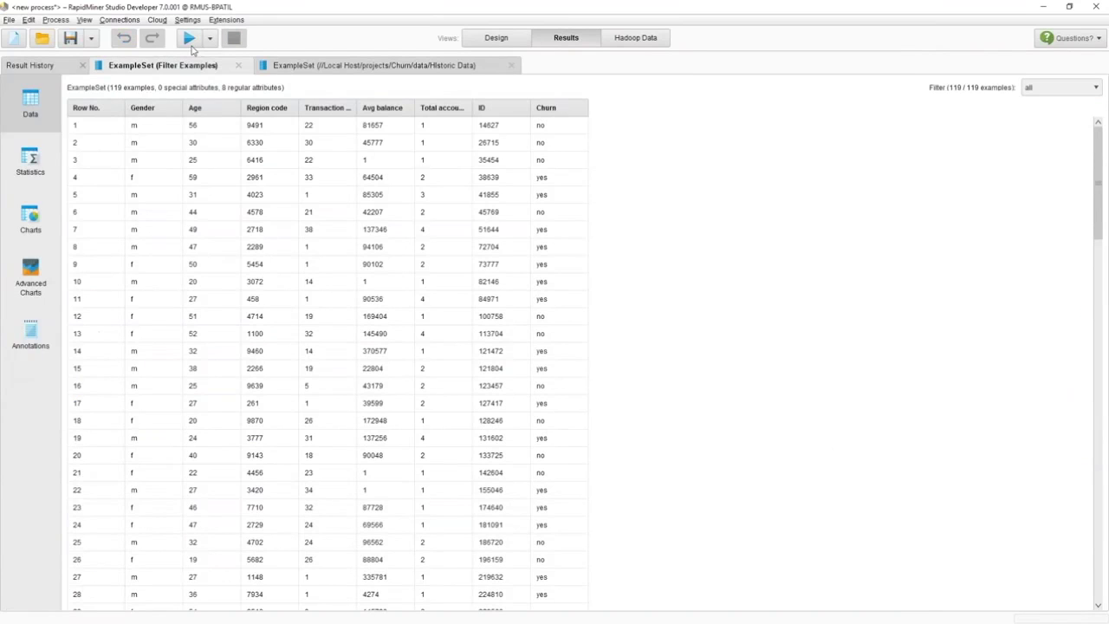
Examine the Age range in the filtered data's attribute statistics and return to the process design
left_click(14, 154)
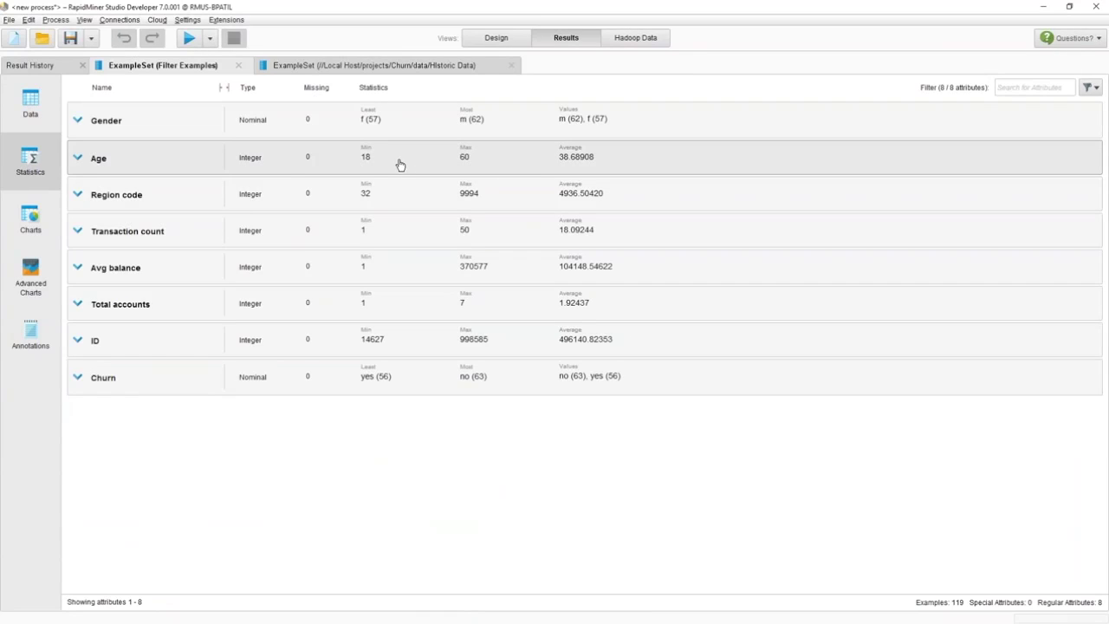
left_click(519, 44)
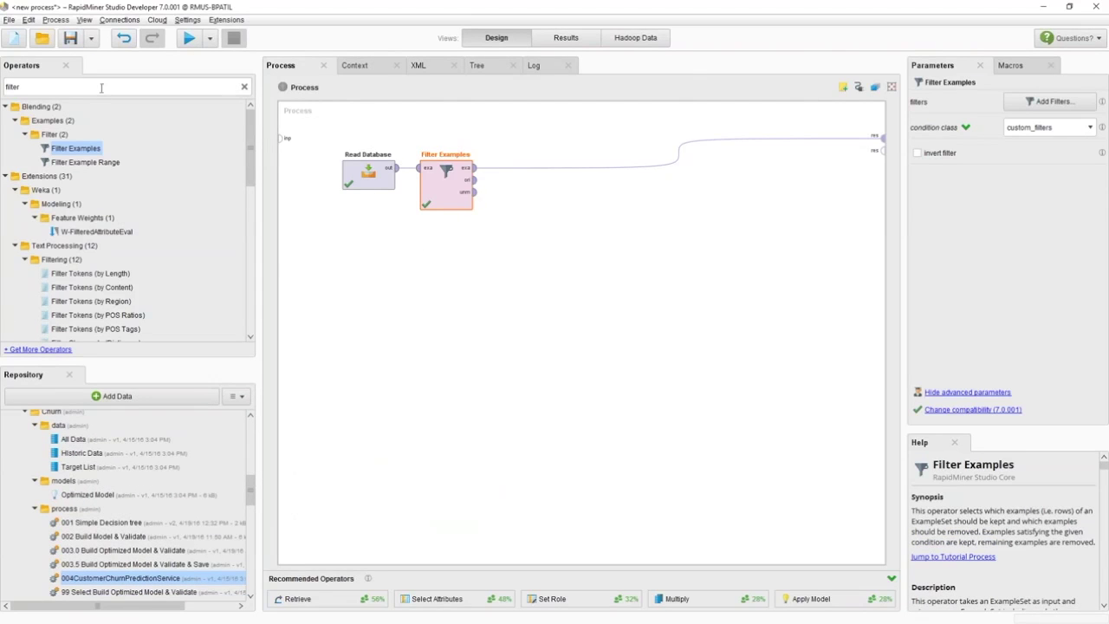
Search the operators for "duplica" and add Remove Duplicates after Filter Examples
key("BackSpace")
key("BackSpace")
key("BackSpace")
key("BackSpace")
key("BackSpace")
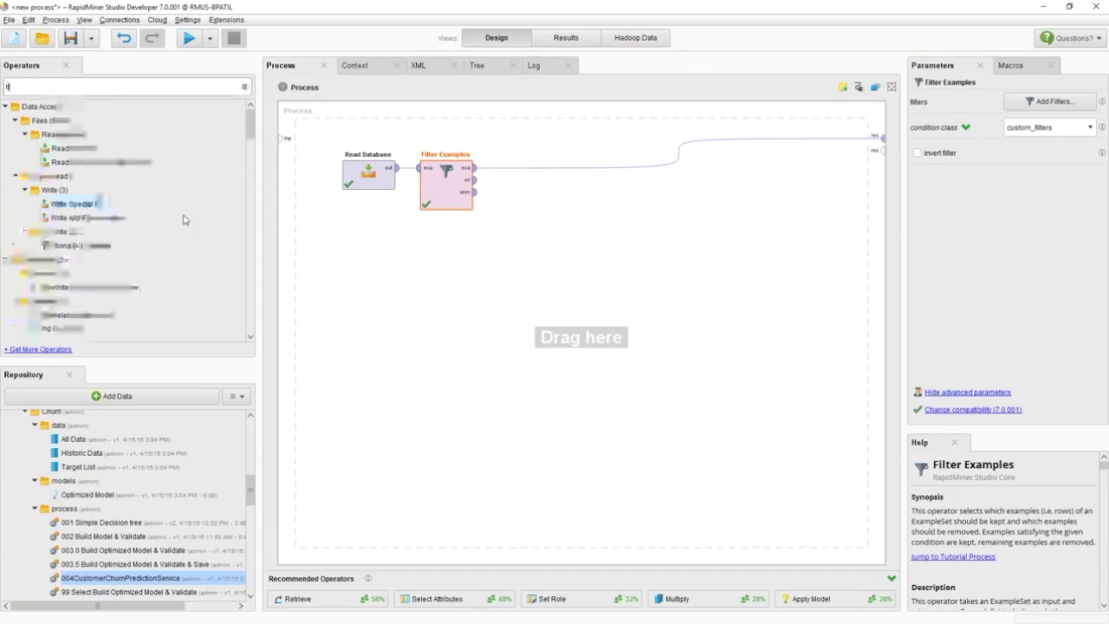
key("BackSpace")
type("duplica")
left_click_drag(87, 137, 526, 176)
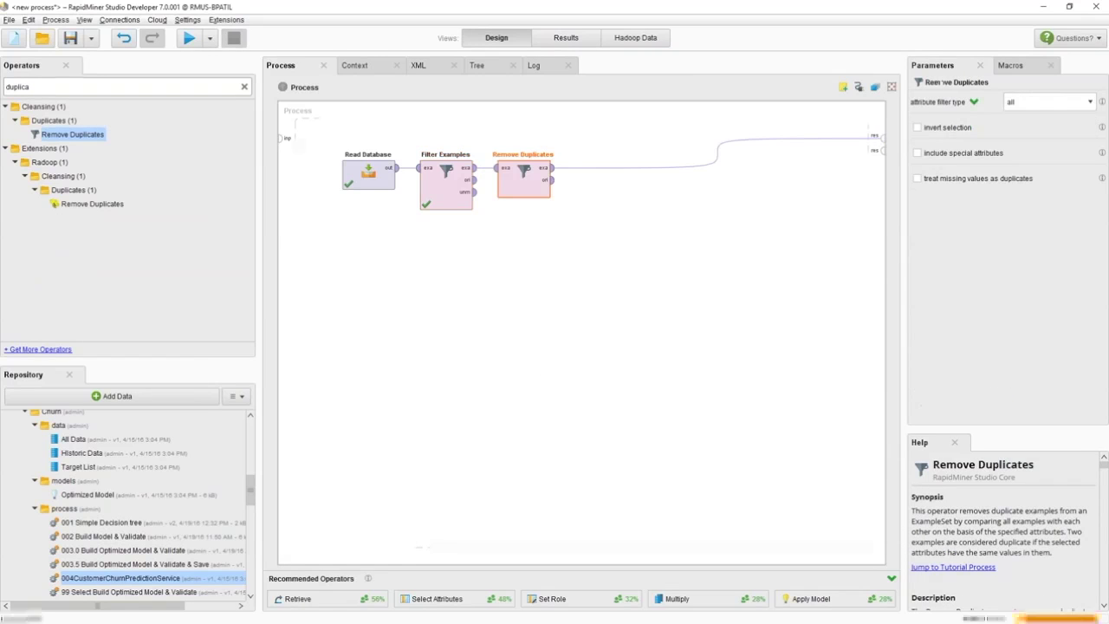
Search the operators for "replace" and add Replace Missing Values after Remove Duplicates
double_click(73, 88)
type("replace")
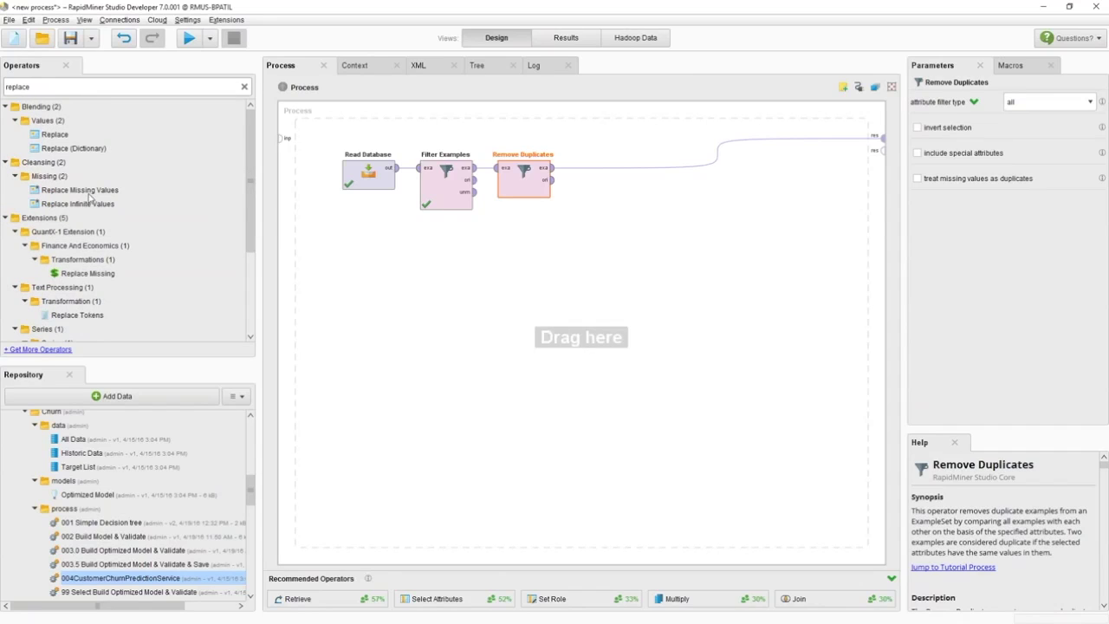
left_click(63, 195)
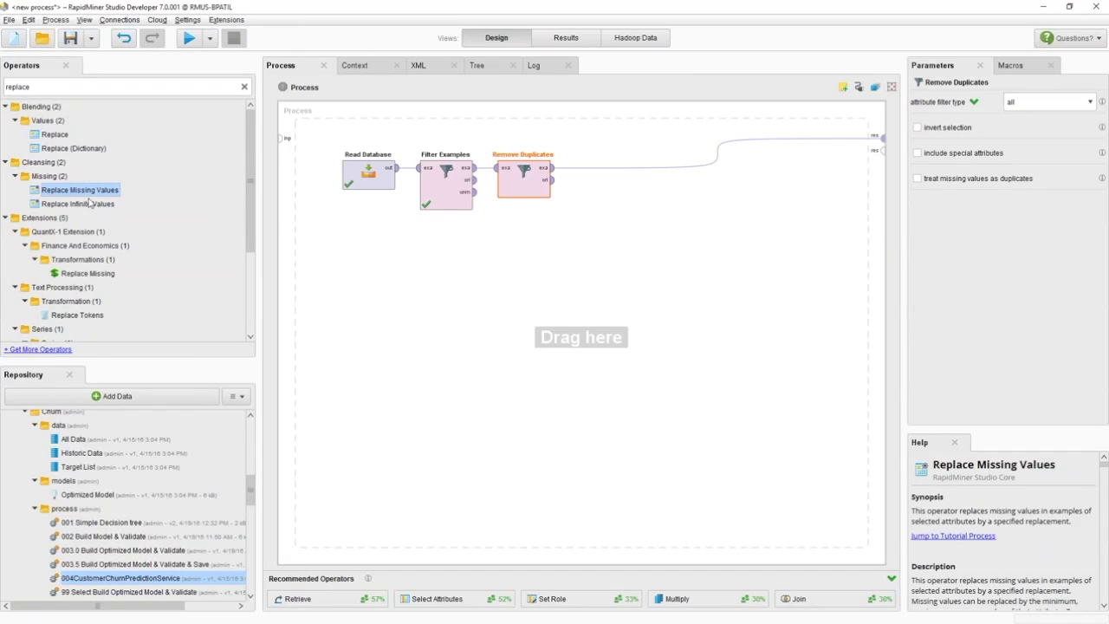
left_click_drag(62, 195, 599, 174)
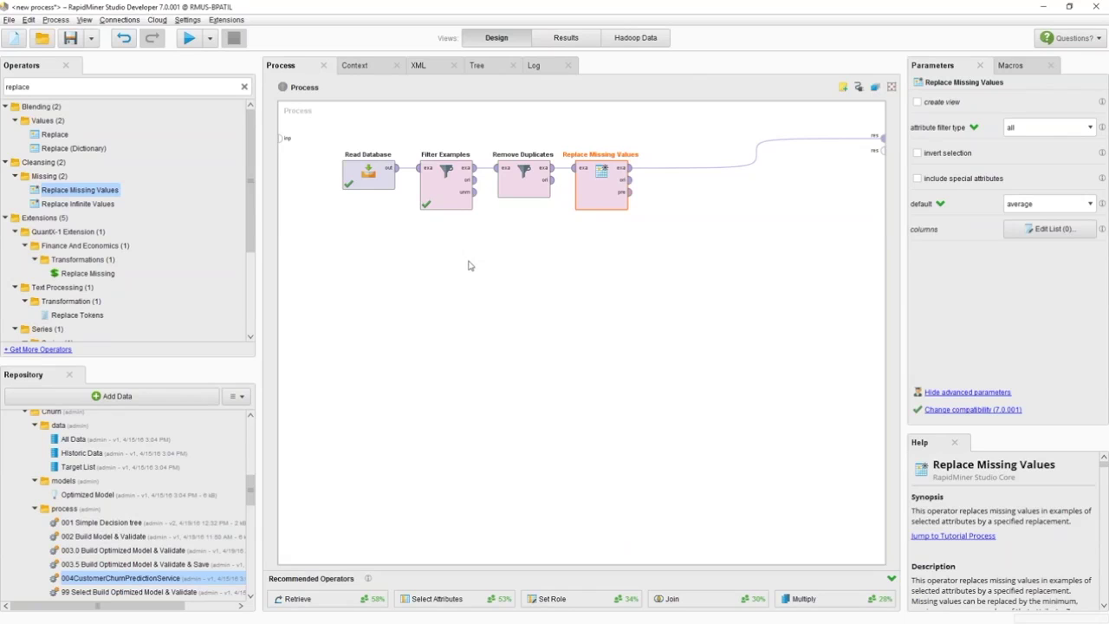
mouse_move(364, 307)
left_mouse_down()
mouse_move(364, 192)
mouse_move(367, 206)
left_mouse_up()
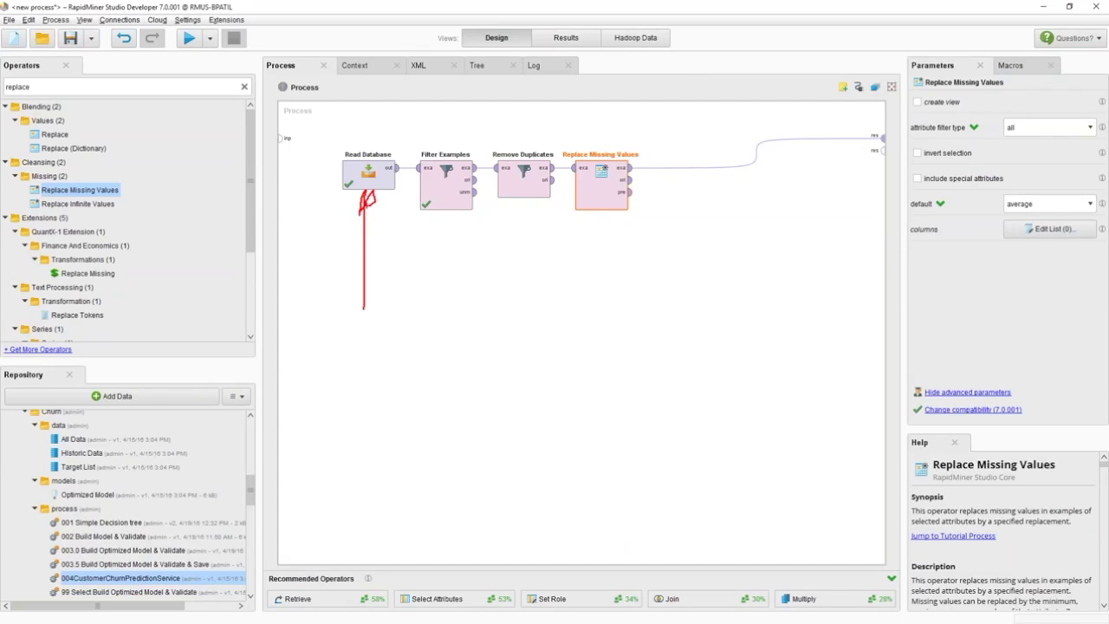
left_click_drag(419, 233, 668, 232)
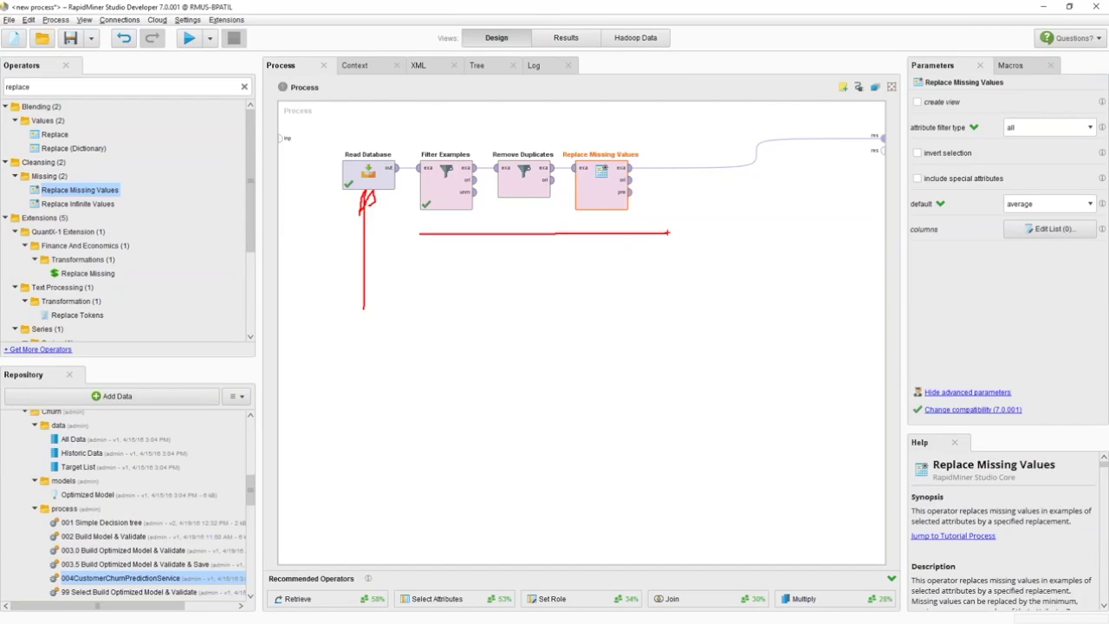
key("Escape")
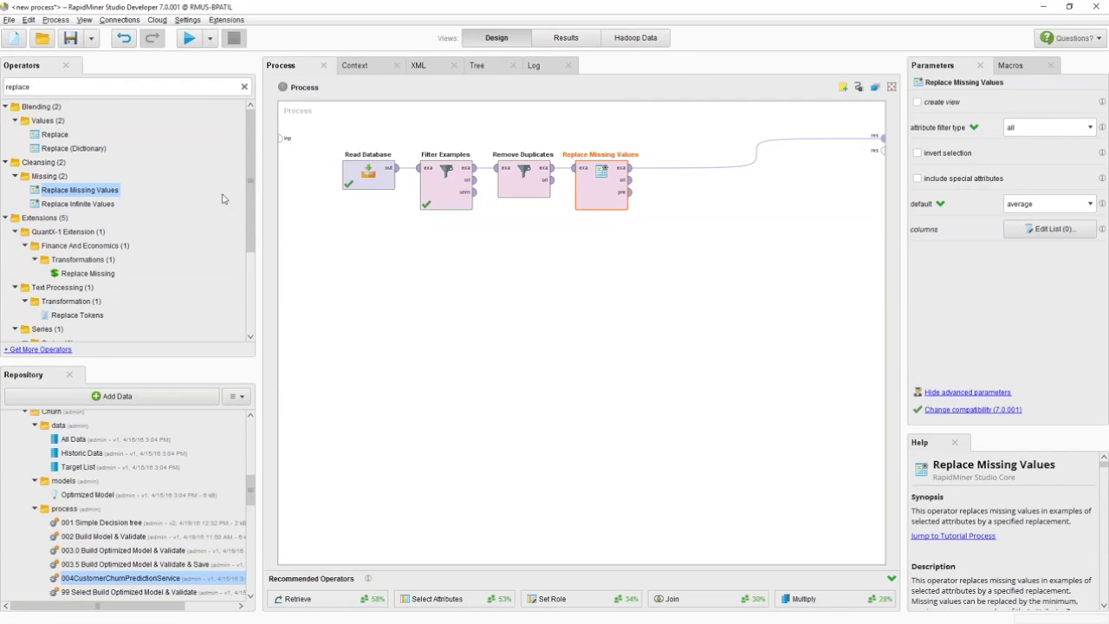
Clear the operator search, look for "read", and place a Read CSV operator below the existing operator chain
left_click(245, 89)
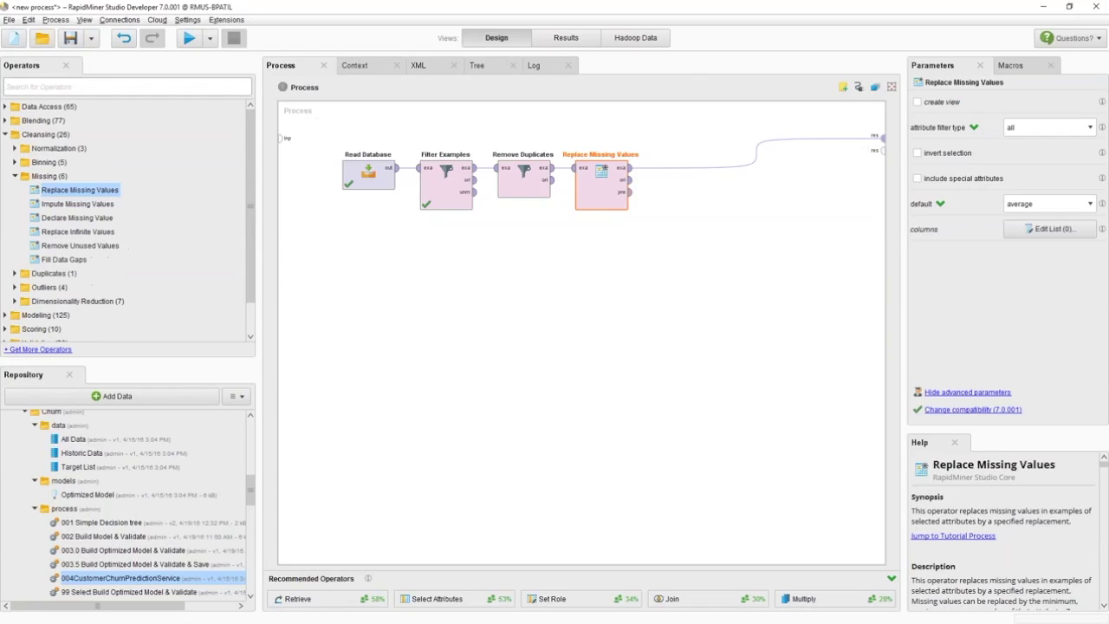
left_click(6, 134)
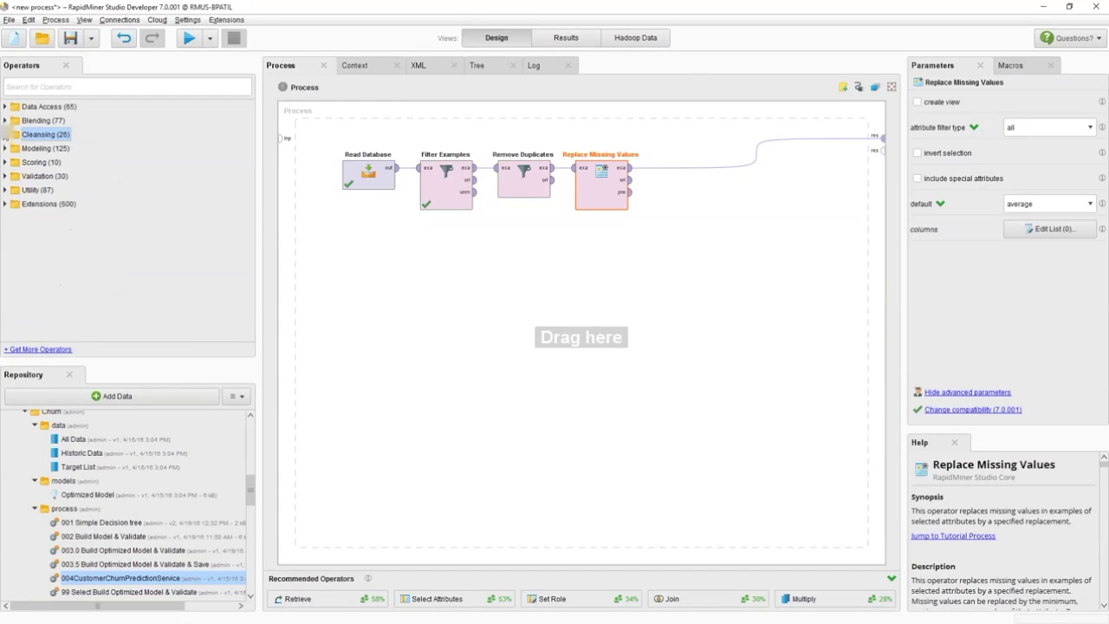
left_click(4, 121)
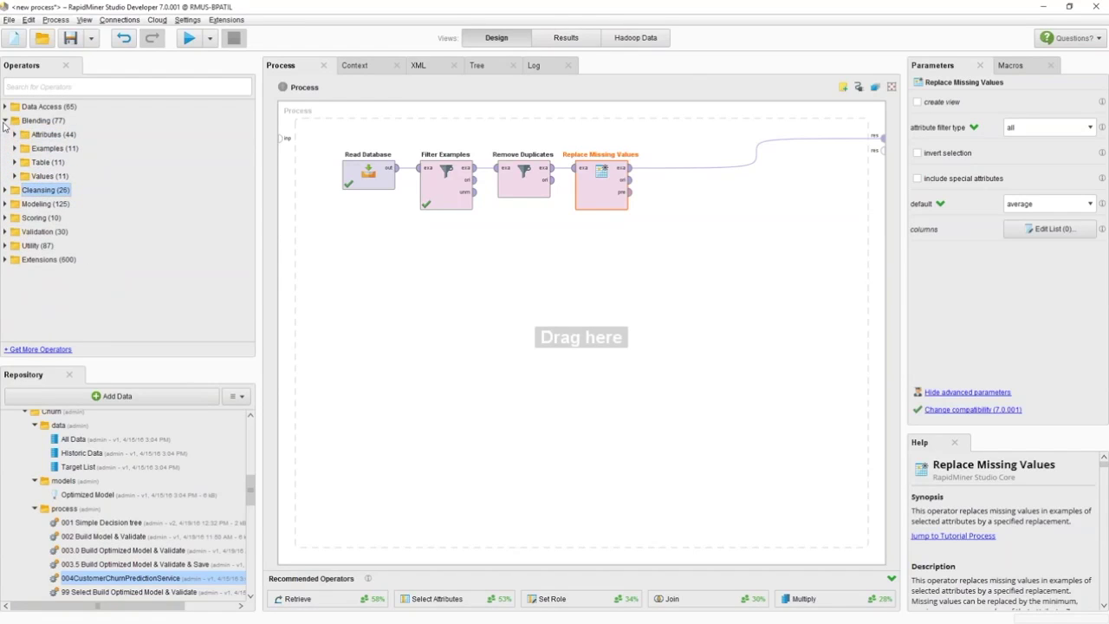
left_click(35, 87)
type("read")
left_click_drag(69, 150, 414, 310)
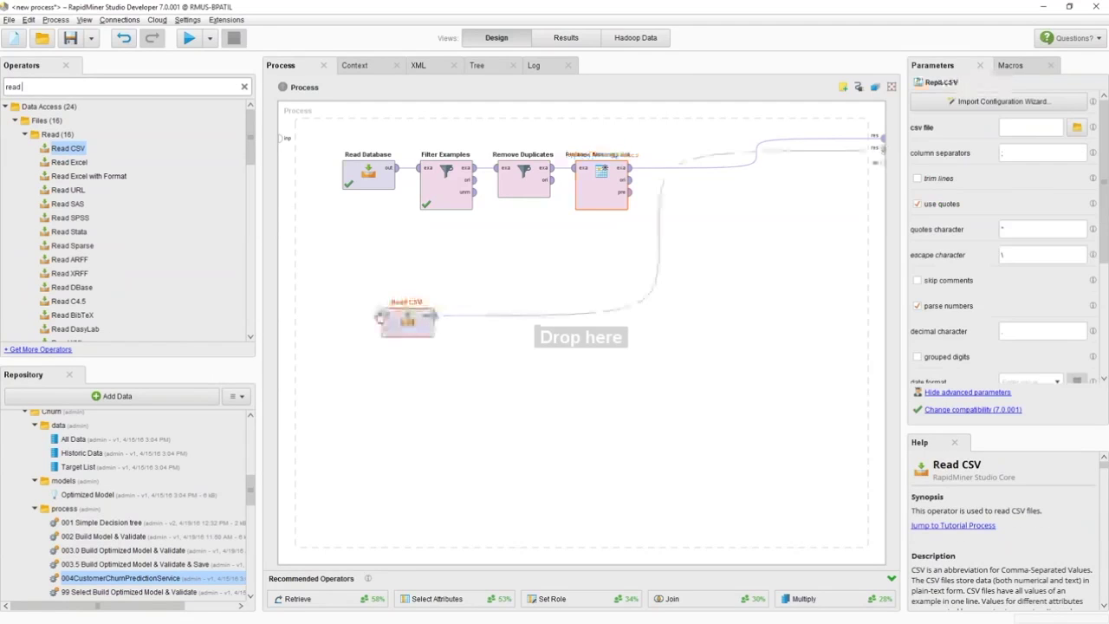
Search the operators for "join" and add a Join that combines the outputs of Replace Missing Values and Read CSV
double_click(48, 86)
type("join")
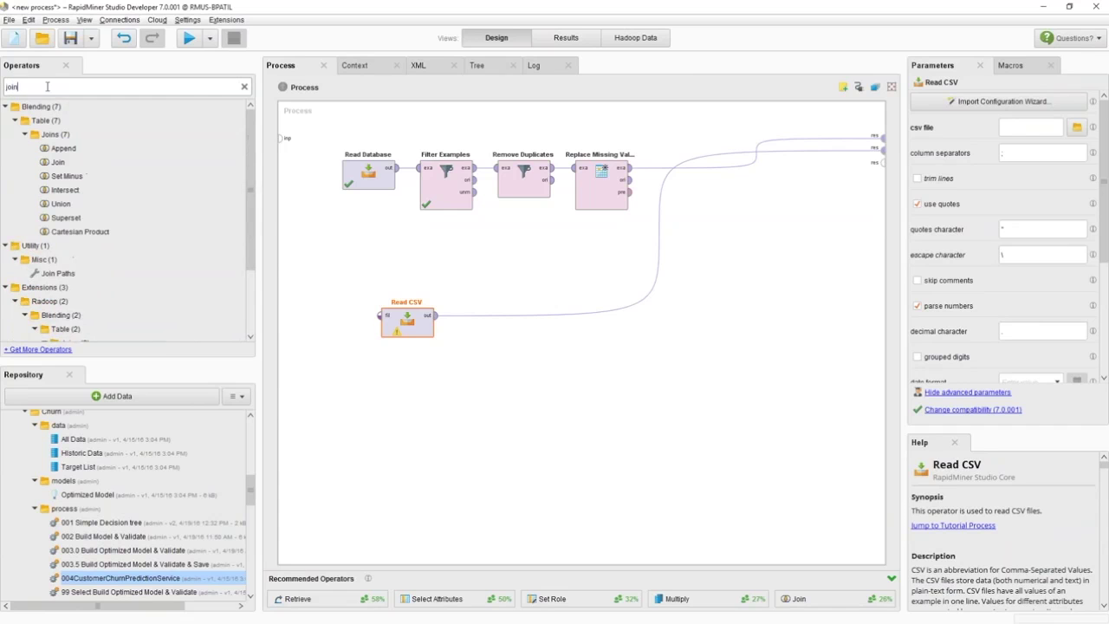
left_click_drag(58, 162, 704, 166)
left_click_drag(437, 314, 734, 288)
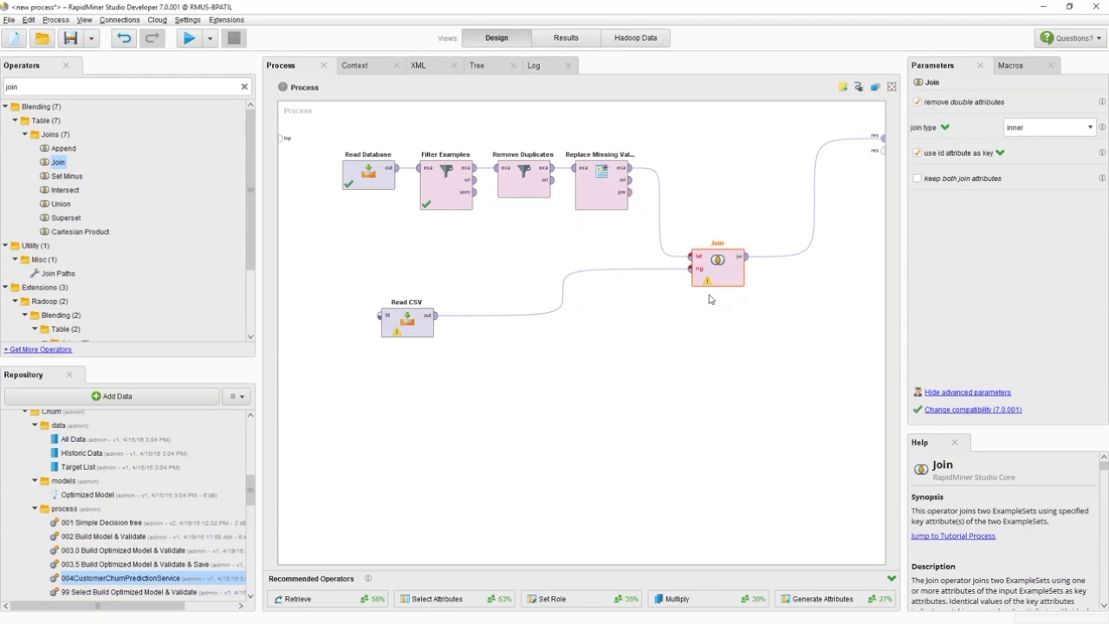
mouse_move(318, 234)
left_mouse_down()
mouse_move(549, 227)
mouse_move(560, 215)
mouse_move(568, 224)
mouse_move(558, 232)
left_mouse_up()
mouse_move(399, 364)
left_mouse_down()
mouse_move(618, 317)
mouse_move(615, 308)
mouse_move(610, 347)
left_mouse_up()
mouse_move(690, 228)
left_mouse_down()
mouse_move(683, 264)
mouse_move(741, 265)
mouse_move(693, 227)
left_mouse_up()
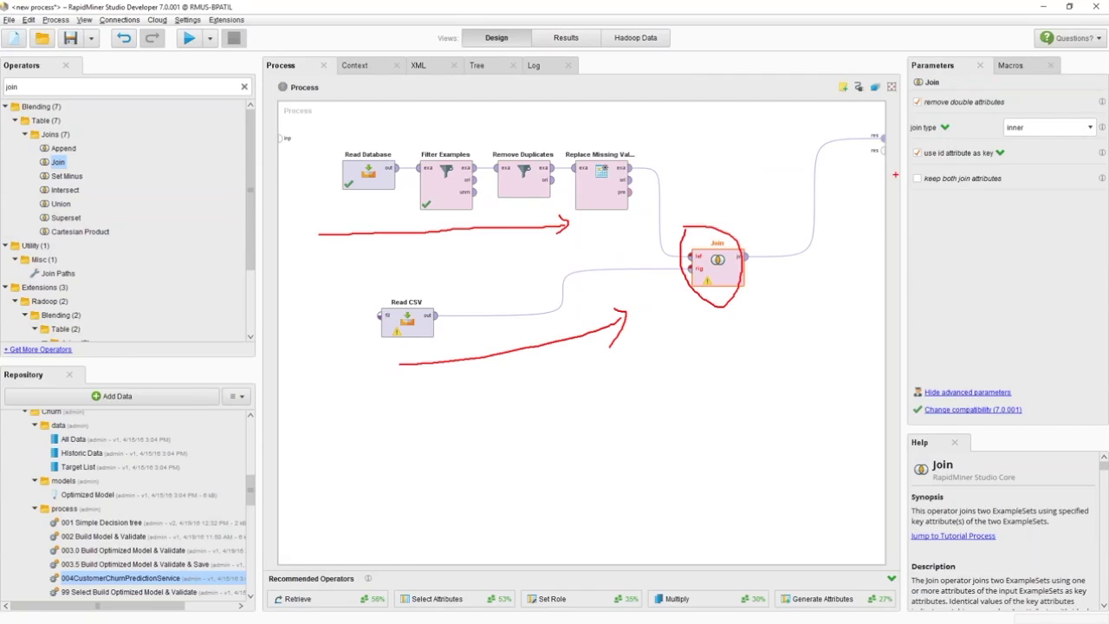
key("Escape")
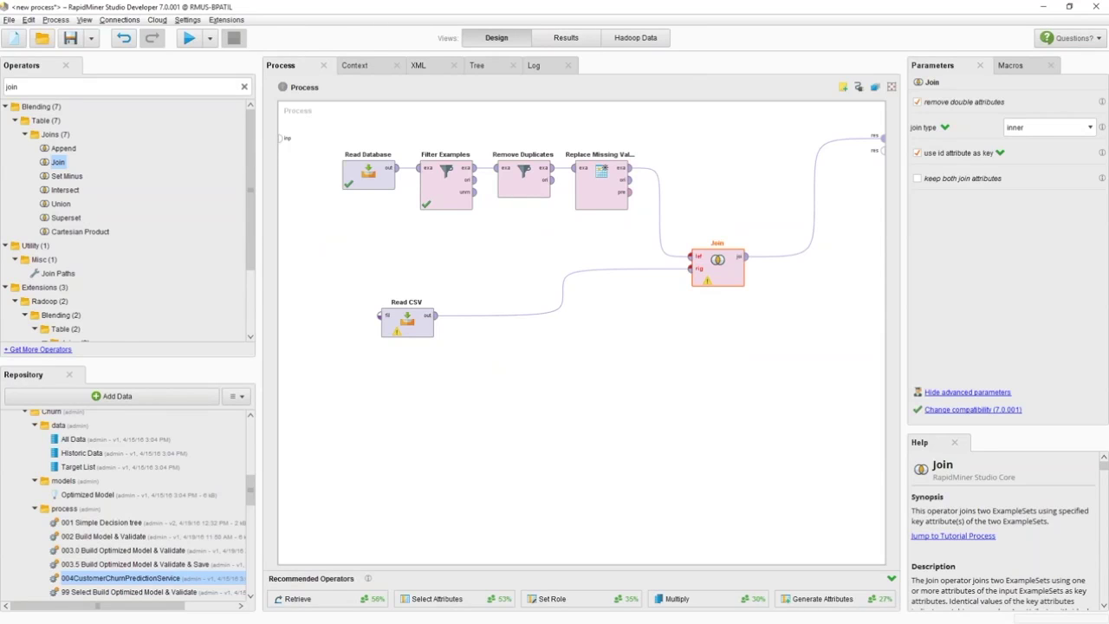
Delete Remove Duplicates, Replace Missing Values, Join and Read CSV, and reconnect the Filter Examples output to the process result
left_click_drag(398, 326, 438, 324)
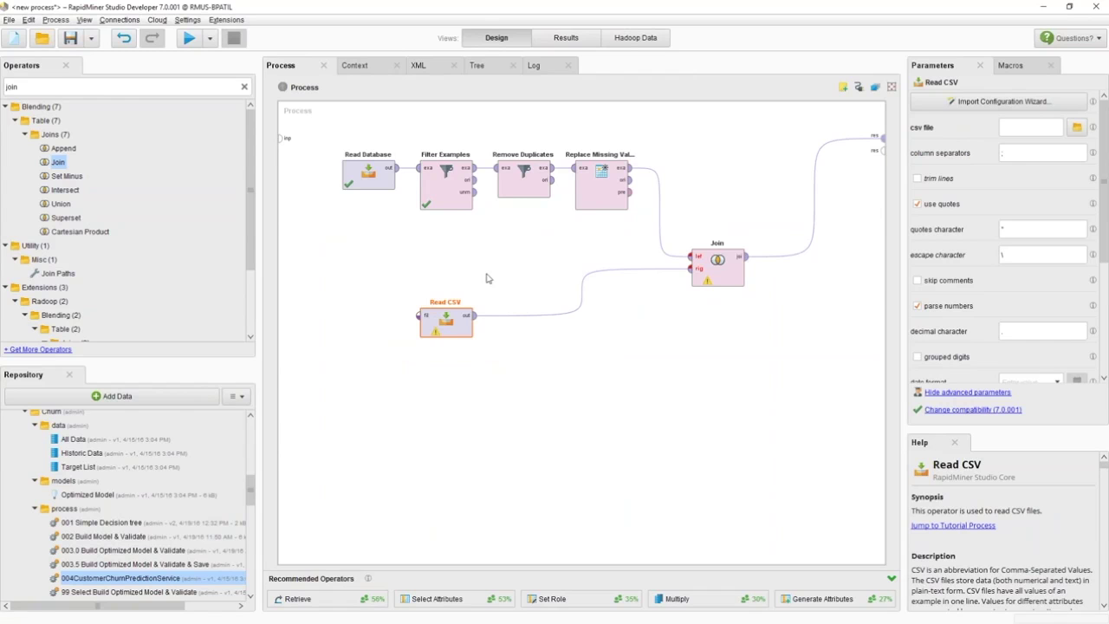
left_click(412, 144)
left_click(522, 177)
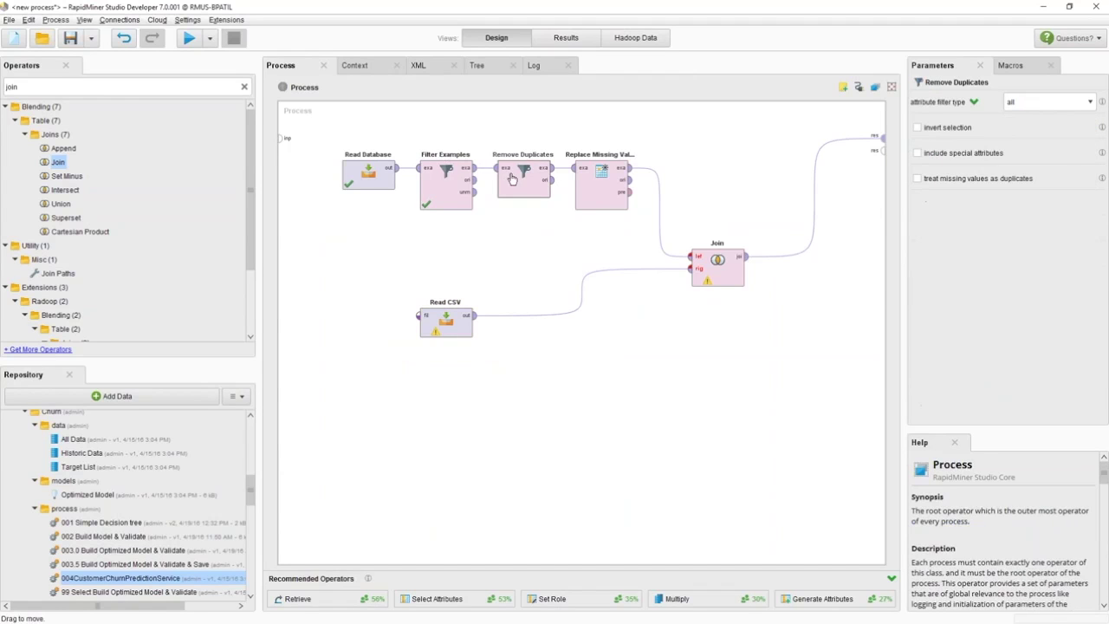
left_click_drag(486, 140, 782, 333)
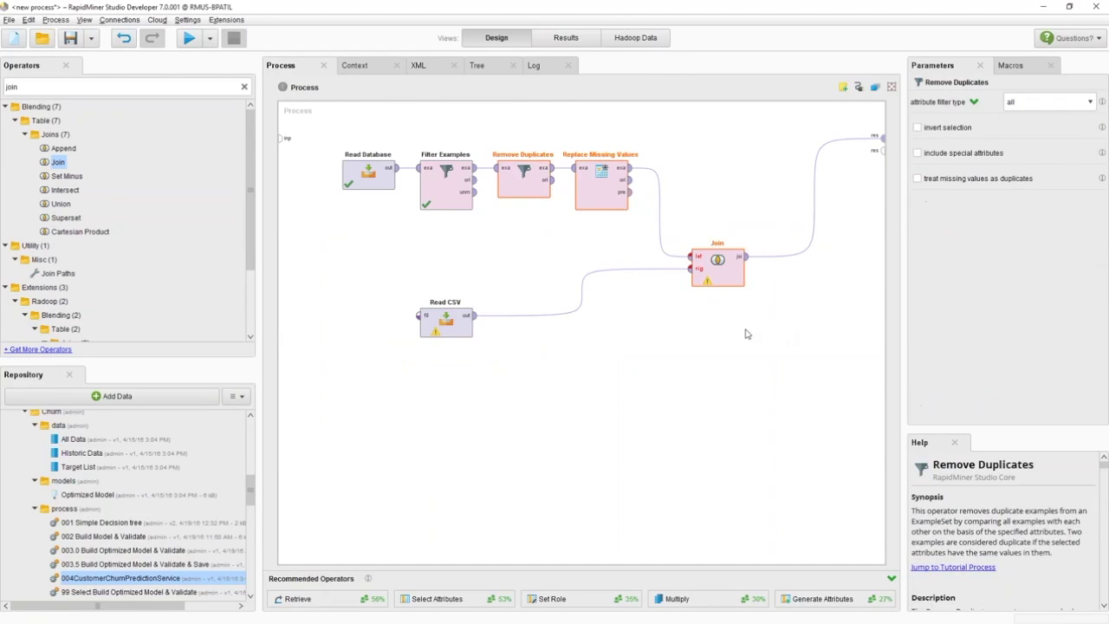
key("Delete")
left_click(446, 326)
key("Delete")
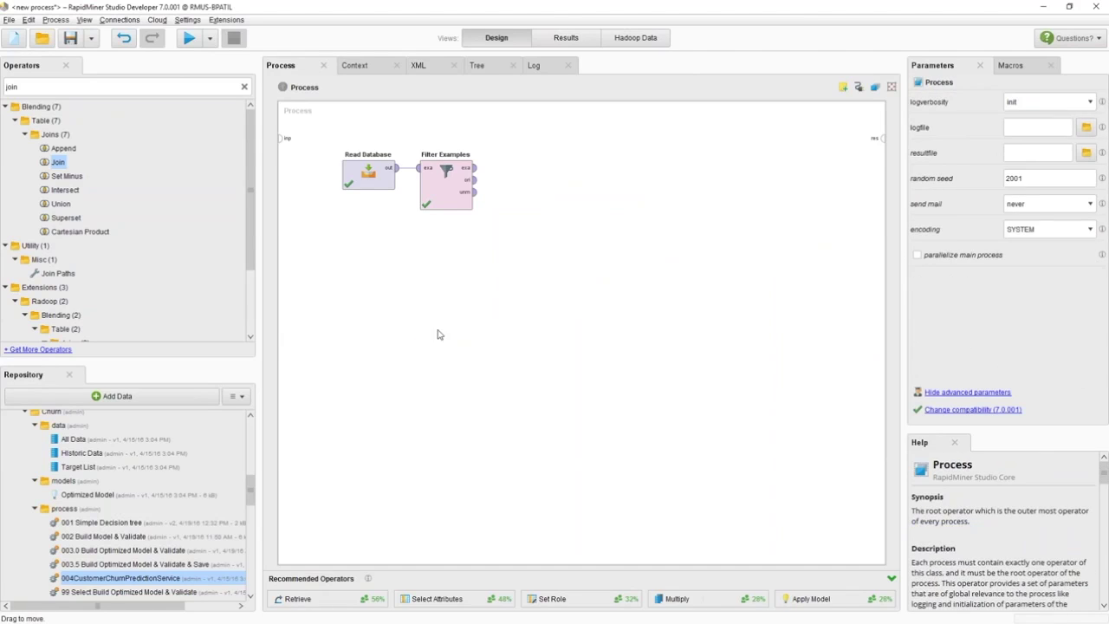
left_click_drag(474, 167, 882, 139)
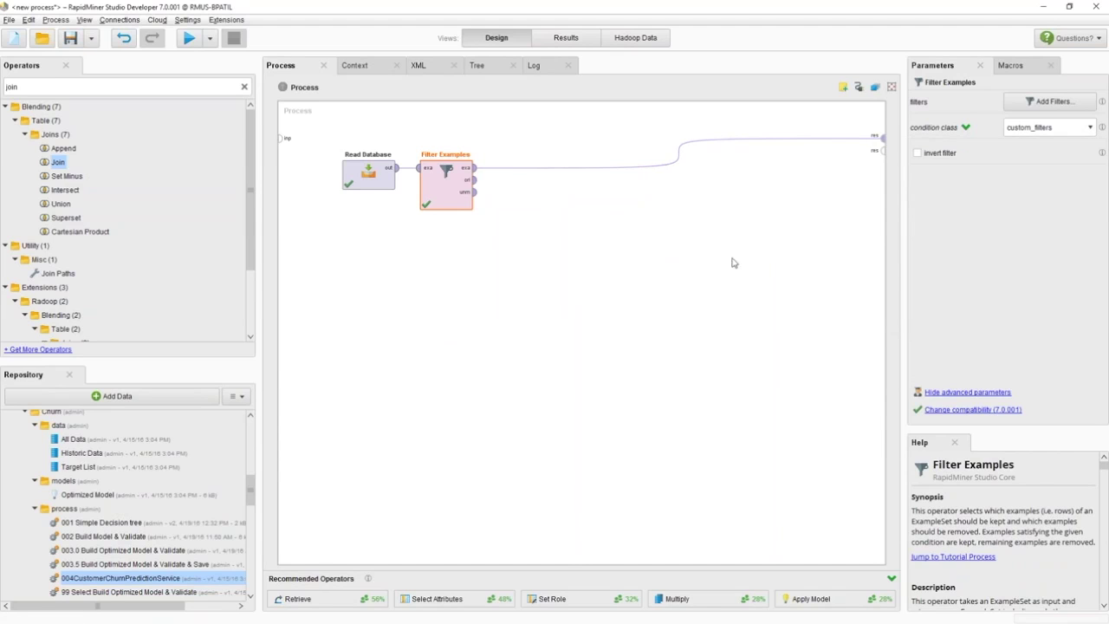
Run the process again and view the rows of the filtered example set
left_click(184, 43)
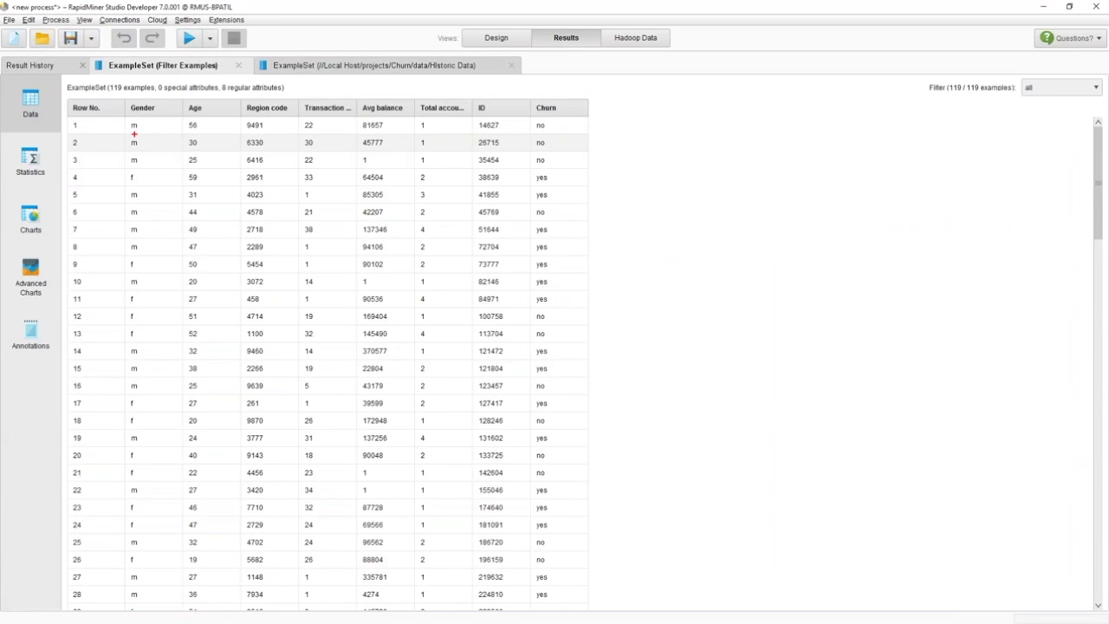
left_click_drag(134, 131, 519, 134)
left_click_drag(483, 159, 503, 158)
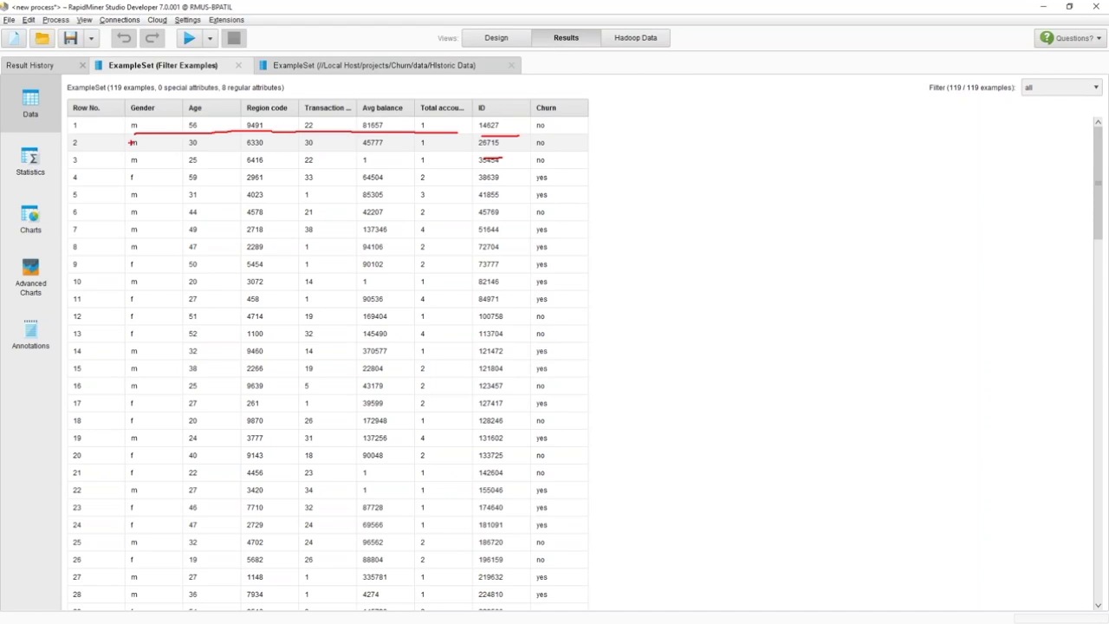
left_click_drag(130, 134, 178, 133)
mouse_move(578, 124)
left_mouse_down()
mouse_move(613, 124)
mouse_move(592, 131)
left_mouse_up()
key("Escape")
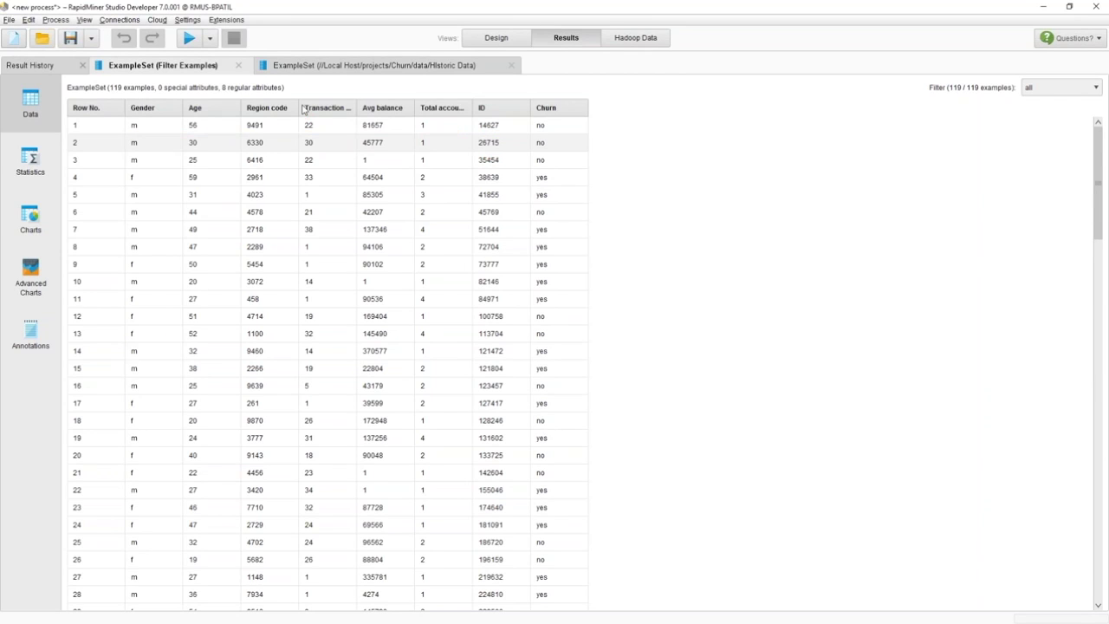
Return to the process design, search the operators for "set role", and add Set Role after Filter Examples
left_click(492, 38)
double_click(165, 90)
left_click_drag(165, 92, 183, 104)
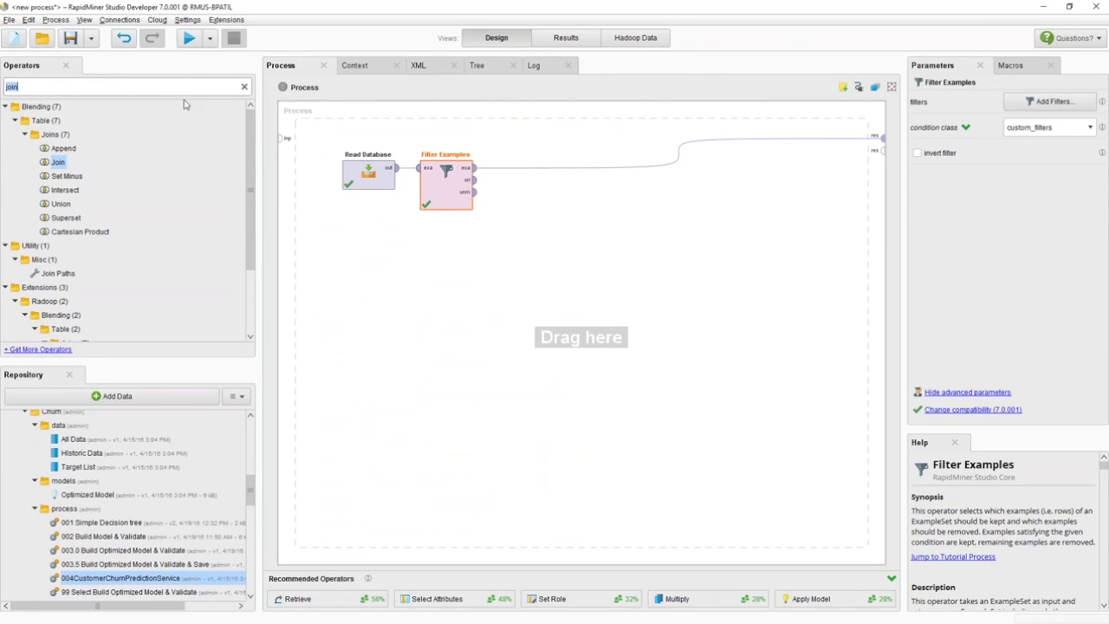
type("set role")
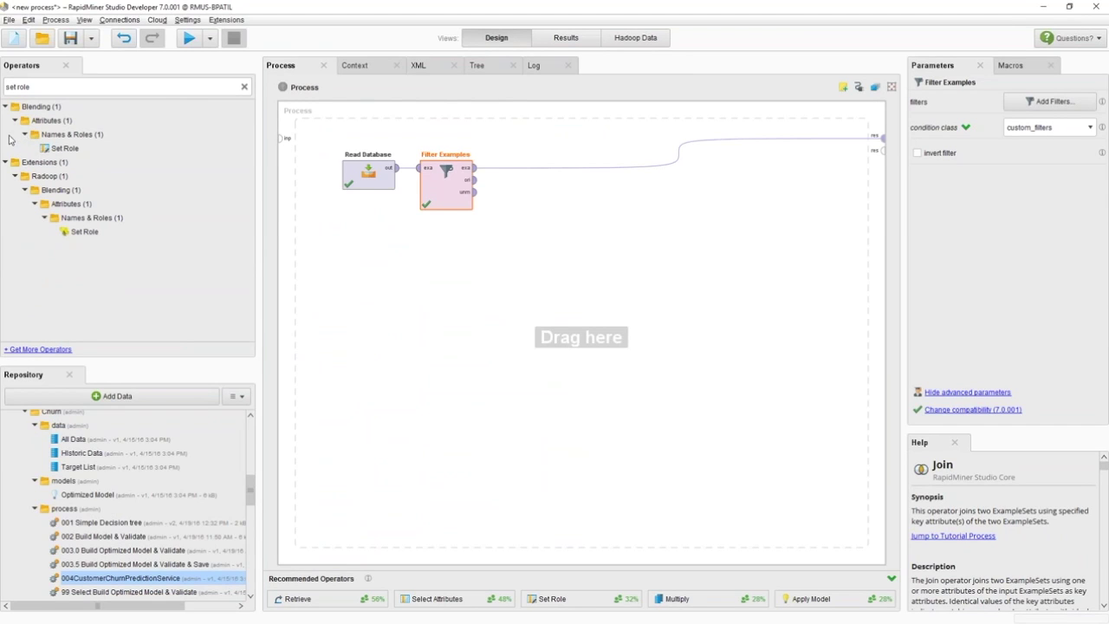
left_click(41, 162)
left_click_drag(59, 148, 531, 176)
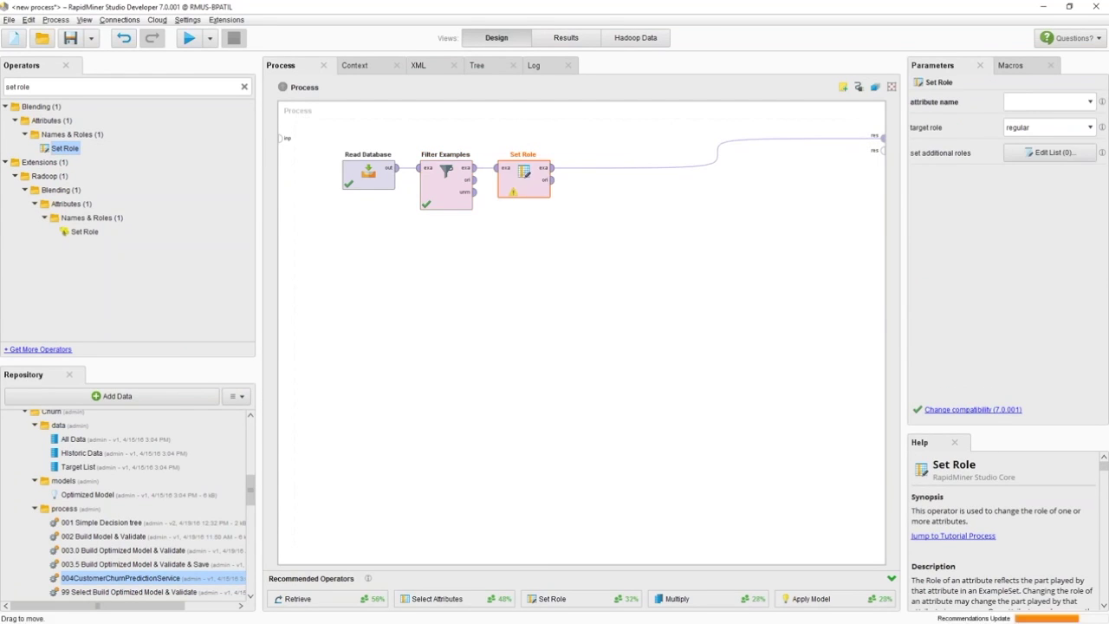
Configure Set Role to give the Churn attribute the target role label
left_click(1089, 103)
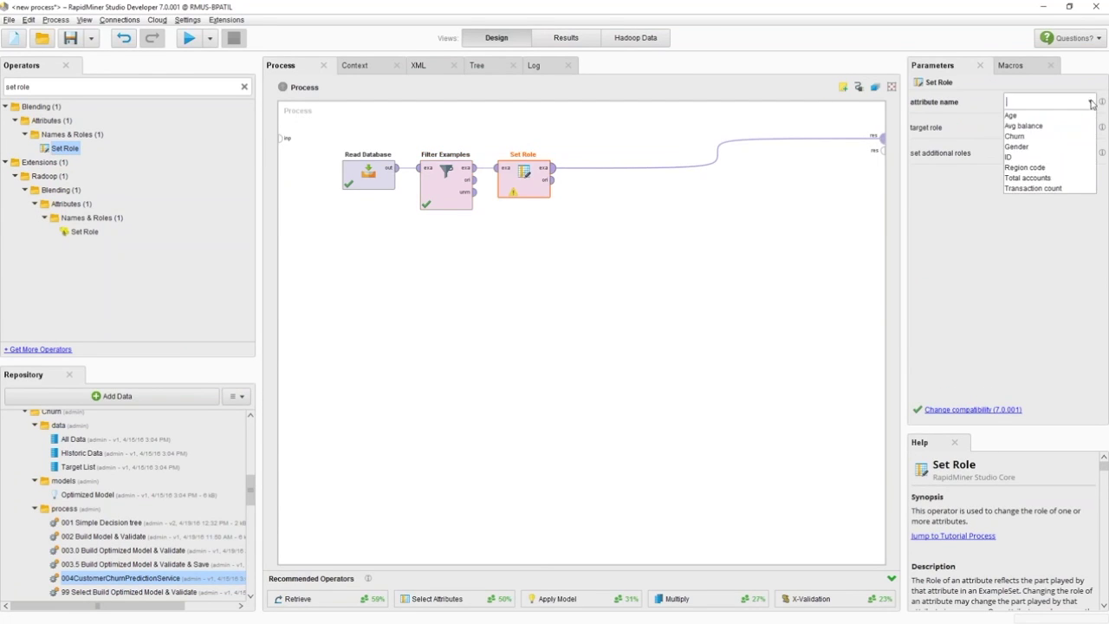
left_click(1069, 141)
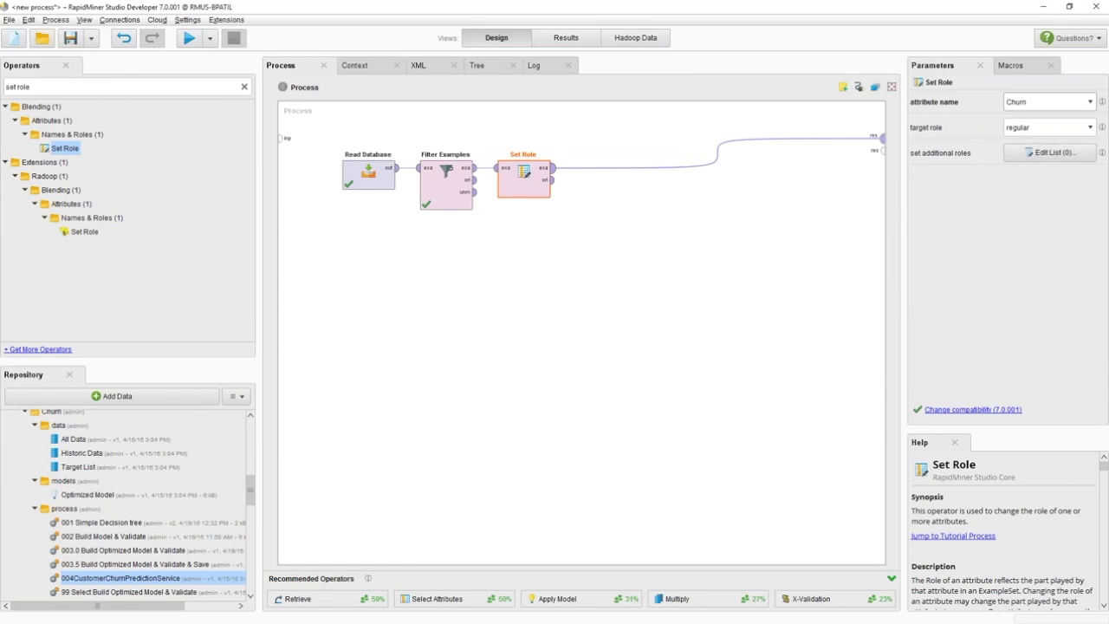
left_click(1089, 128)
left_click(1040, 161)
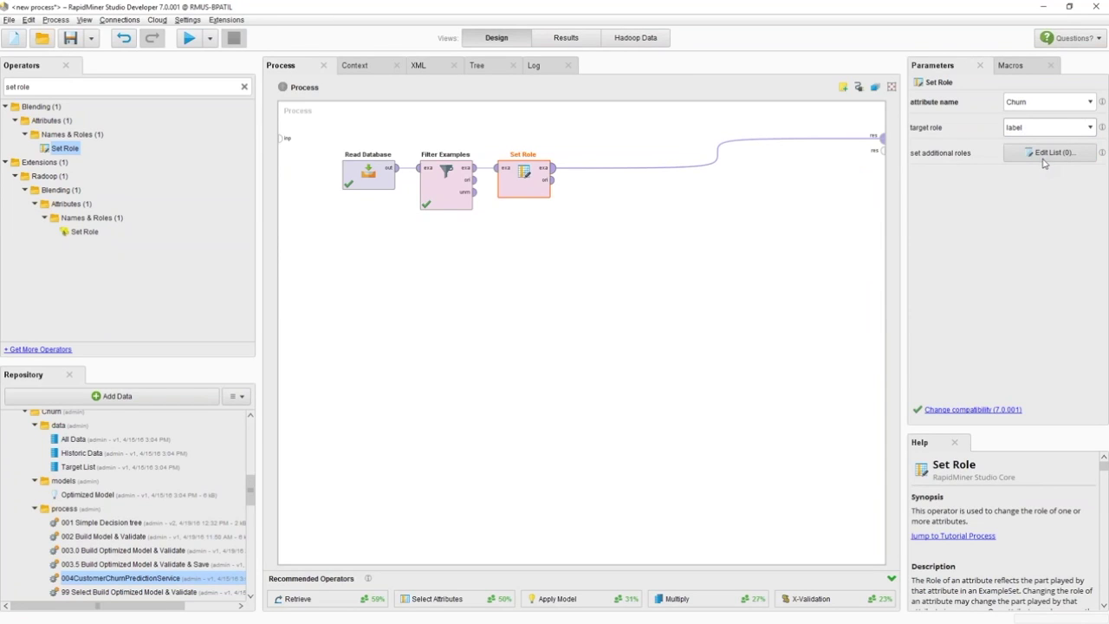
Add an additional role in Set Role that assigns the id role to the ID attribute
left_click(1048, 153)
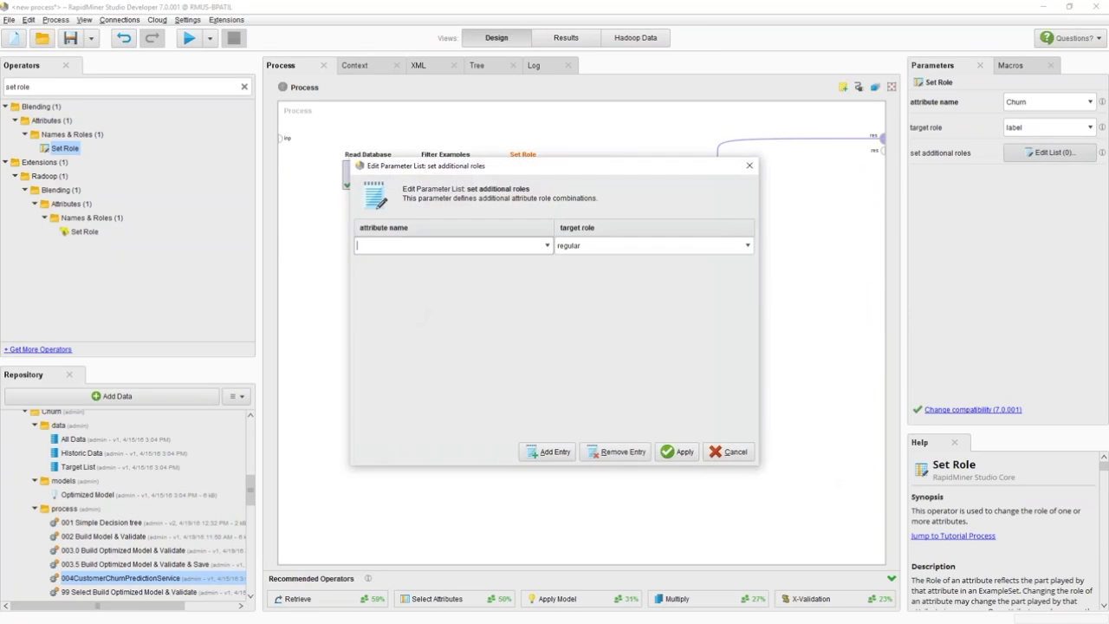
left_click(732, 451)
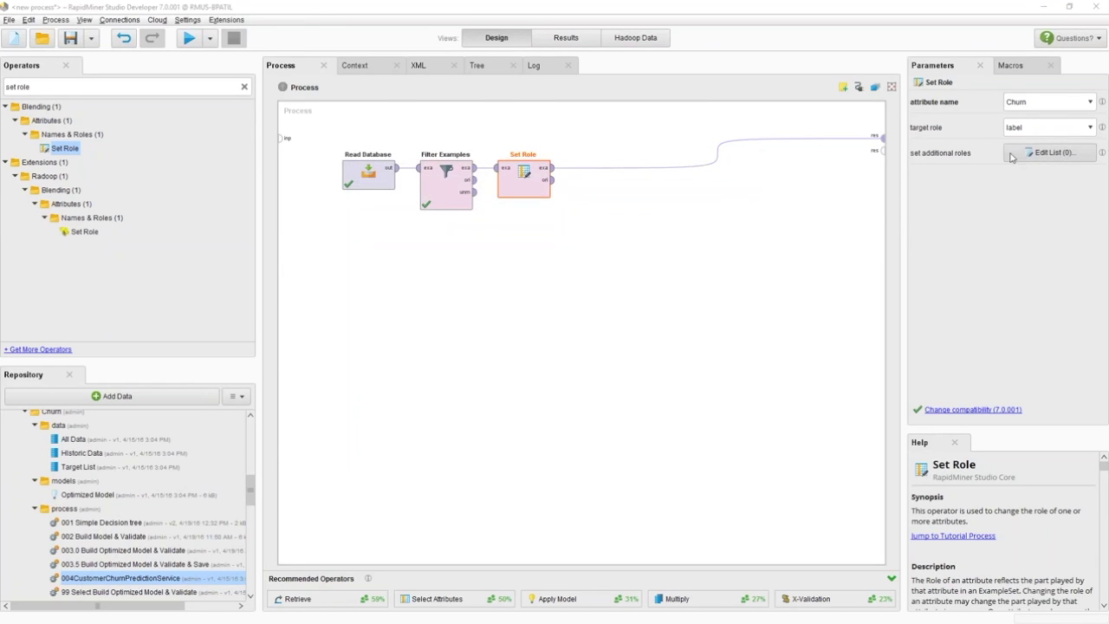
left_click(1020, 154)
left_click(547, 246)
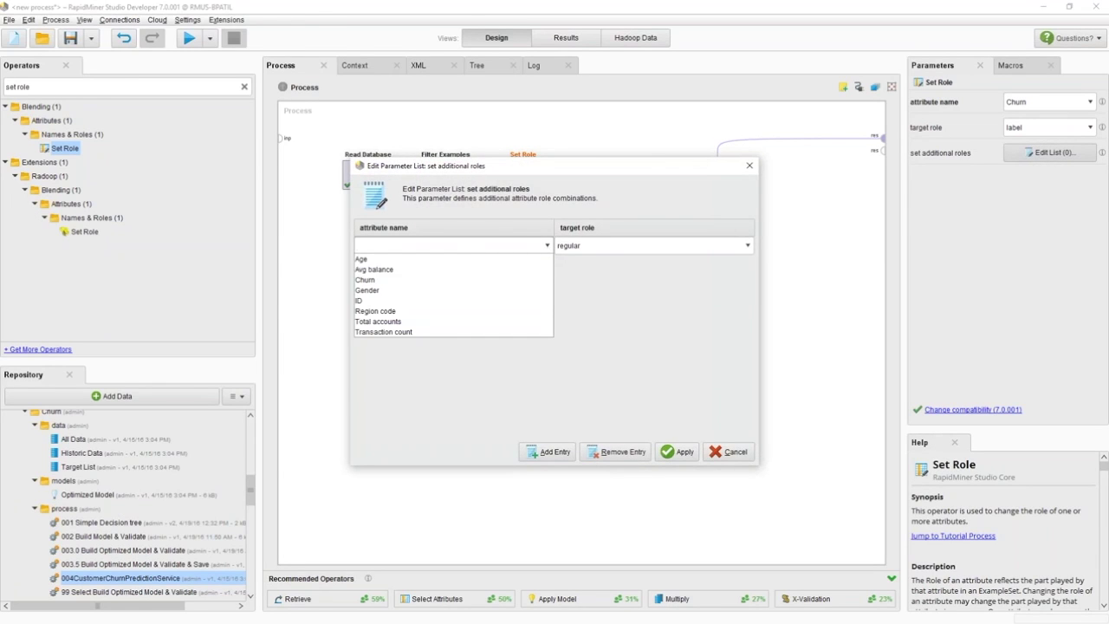
left_click(461, 301)
left_click(747, 245)
left_click(644, 270)
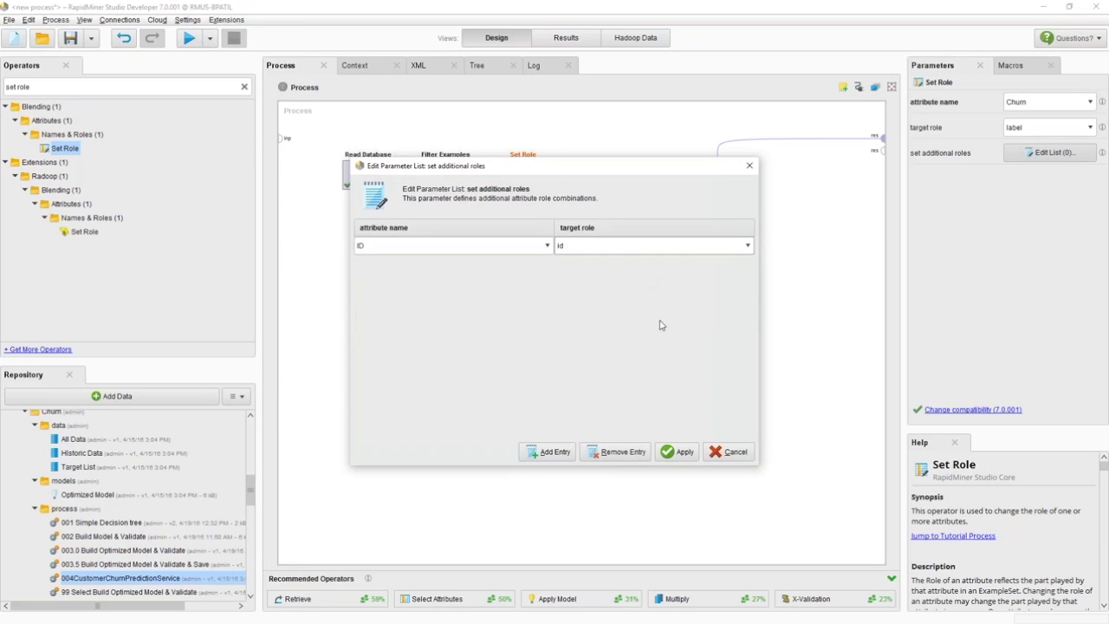
left_click(678, 452)
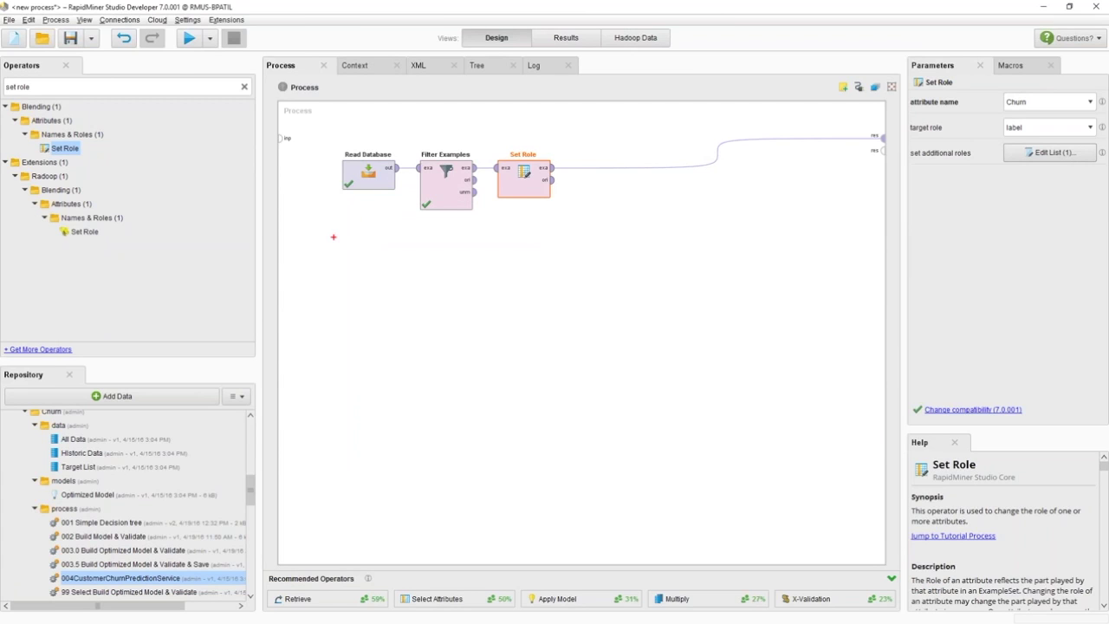
mouse_move(329, 229)
left_mouse_down()
mouse_move(430, 226)
mouse_move(421, 239)
left_mouse_up()
mouse_move(499, 228)
left_mouse_down()
mouse_move(548, 223)
mouse_move(536, 230)
left_mouse_up()
key("Escape")
Clear the operator search, browse the predictive tree models, and insert a Decision Tree between Set Role and the process result
left_click(244, 87)
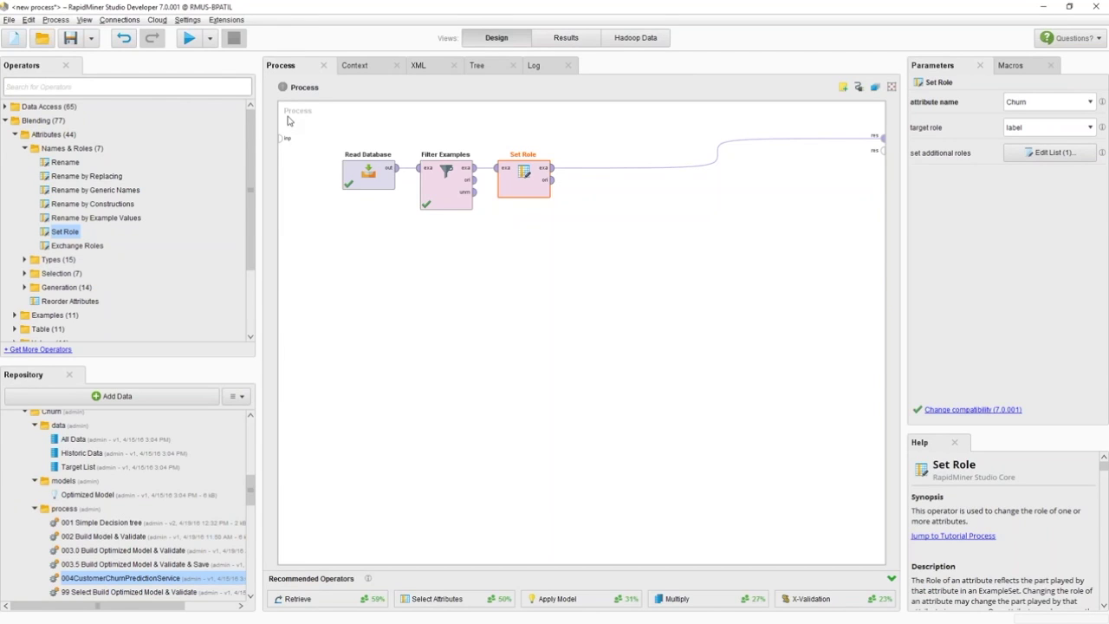
left_click(6, 121)
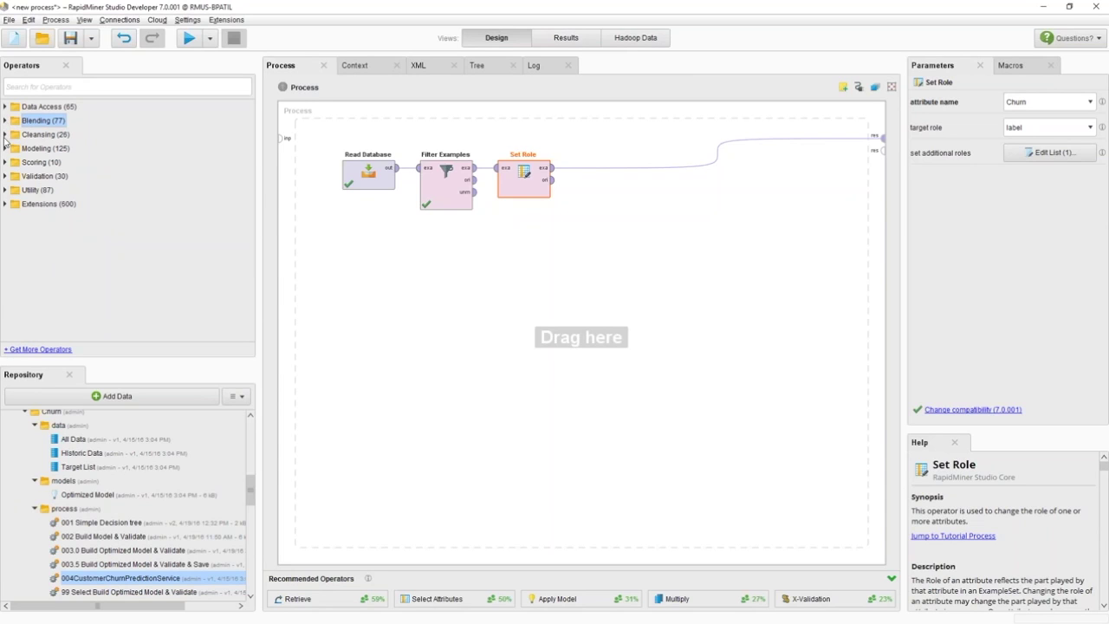
left_click(6, 148)
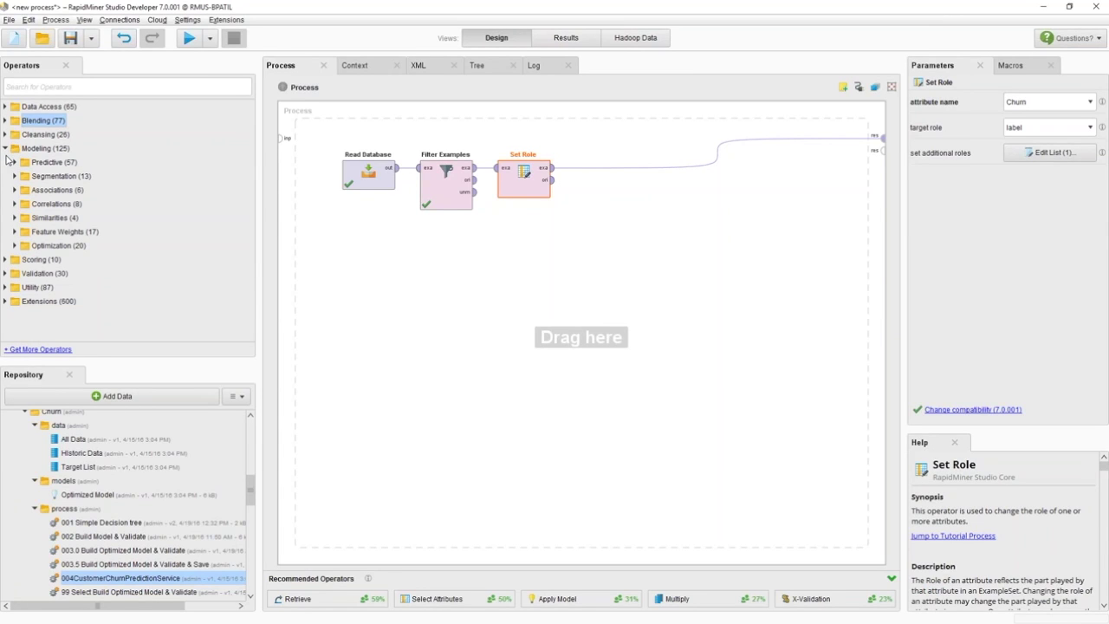
left_click(15, 163)
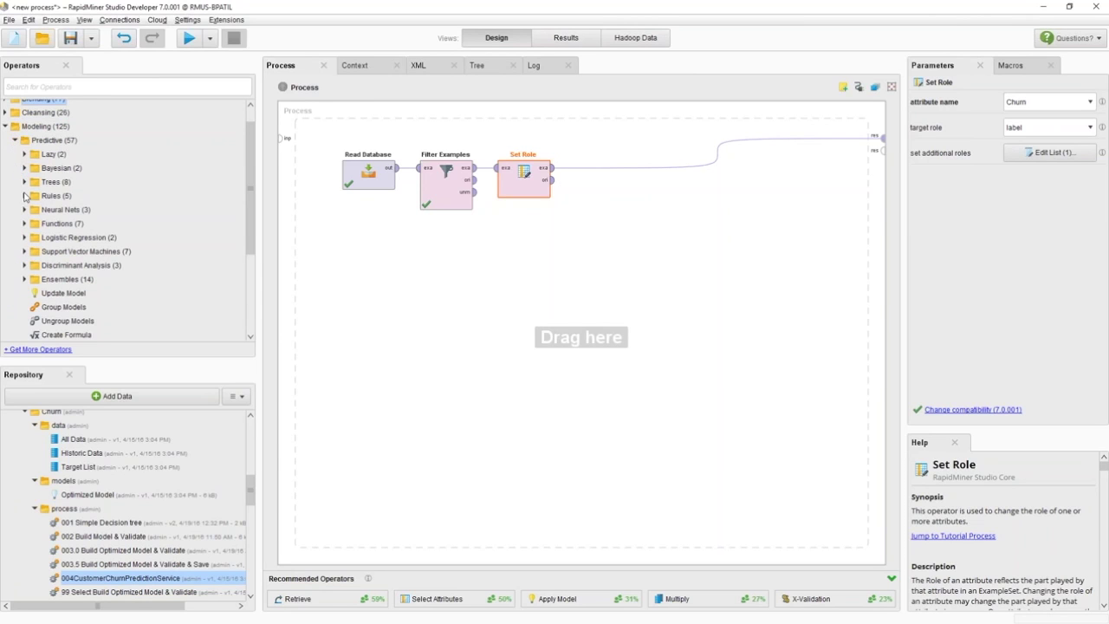
left_click(25, 182)
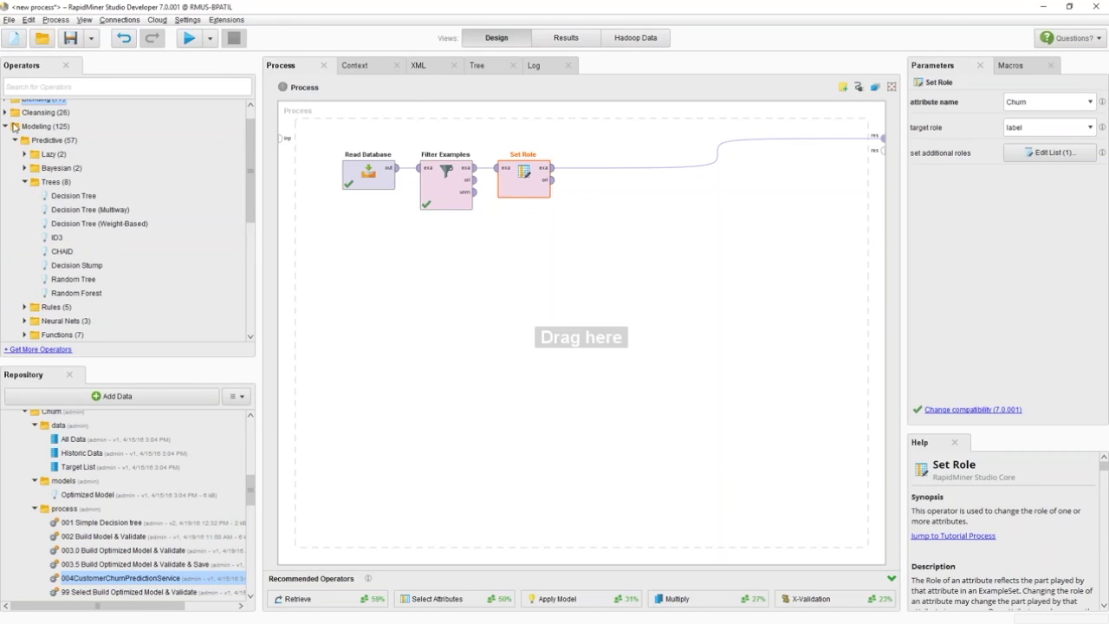
left_click_drag(64, 202, 603, 170)
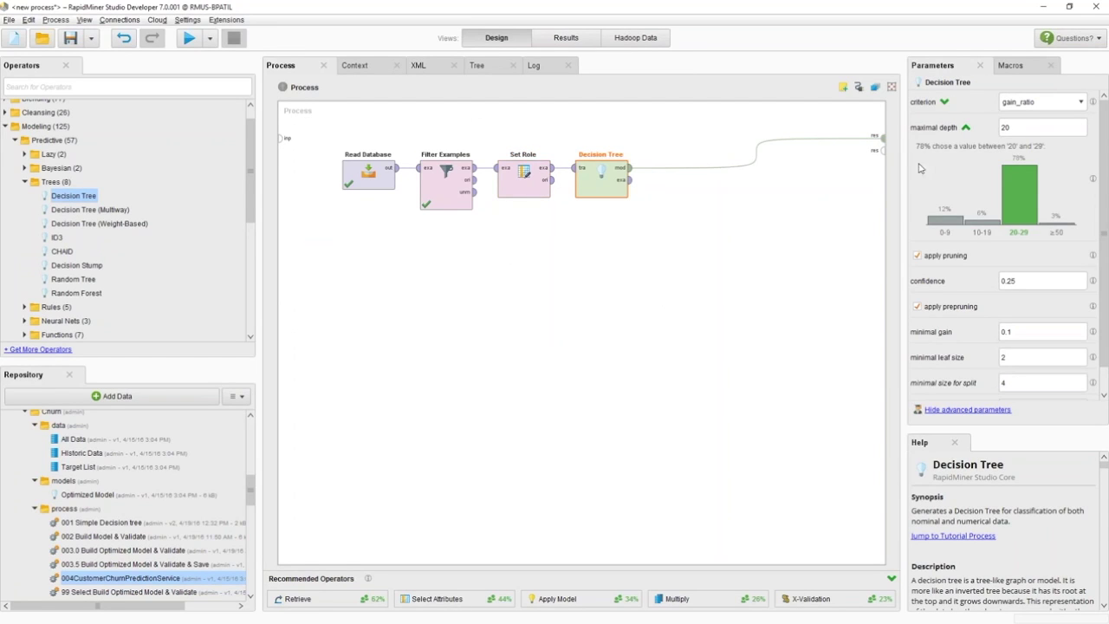
left_click_drag(601, 194, 640, 196)
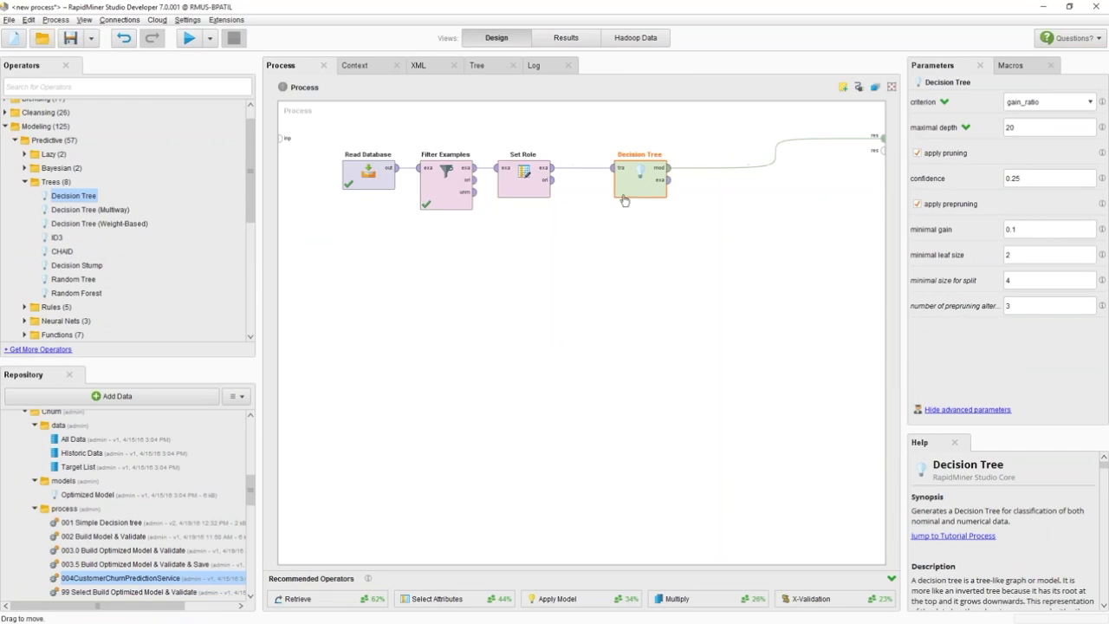
Try a maximum depth of 50 for the Decision Tree, compare it with the recommended values, and restore 20
mouse_move(616, 173)
left_click(965, 133)
left_click(965, 130)
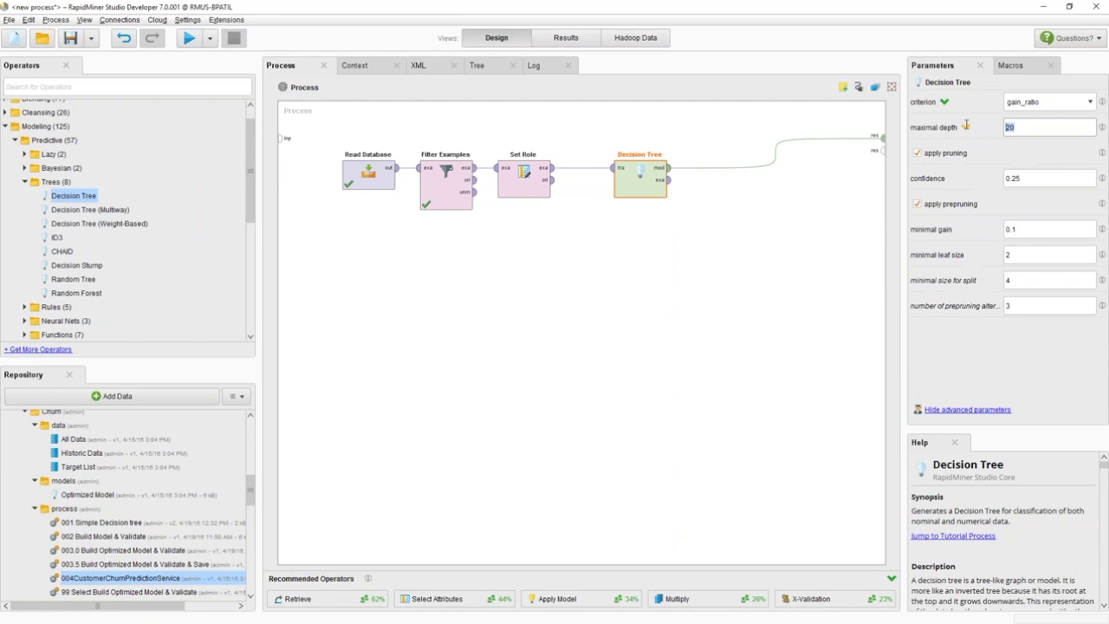
type("50")
left_click_drag(1022, 127, 998, 126)
left_click(969, 130)
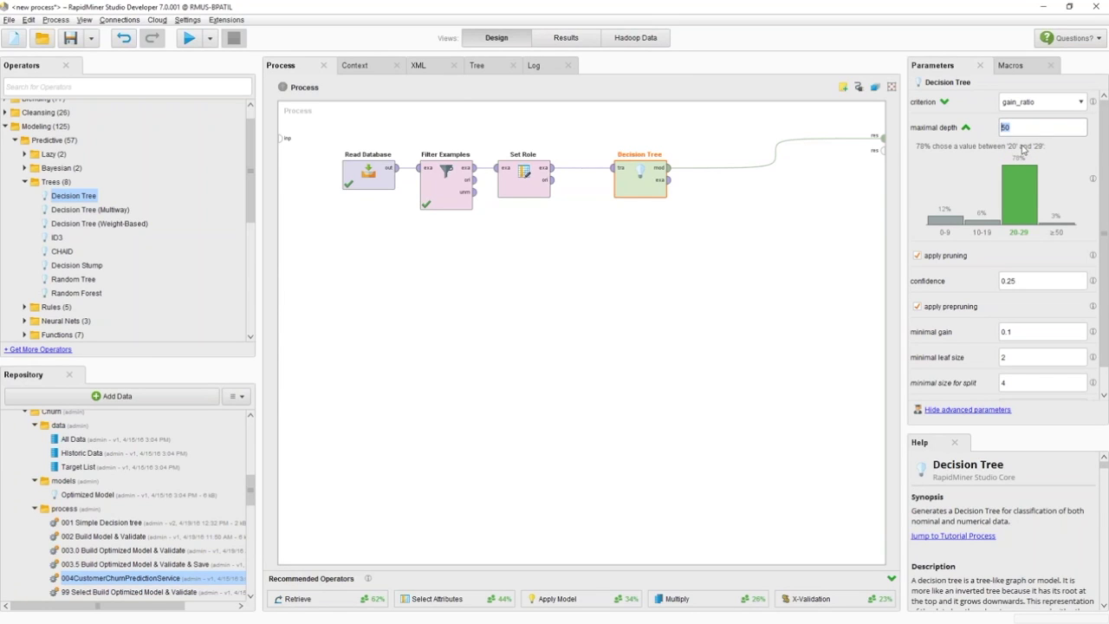
type("20")
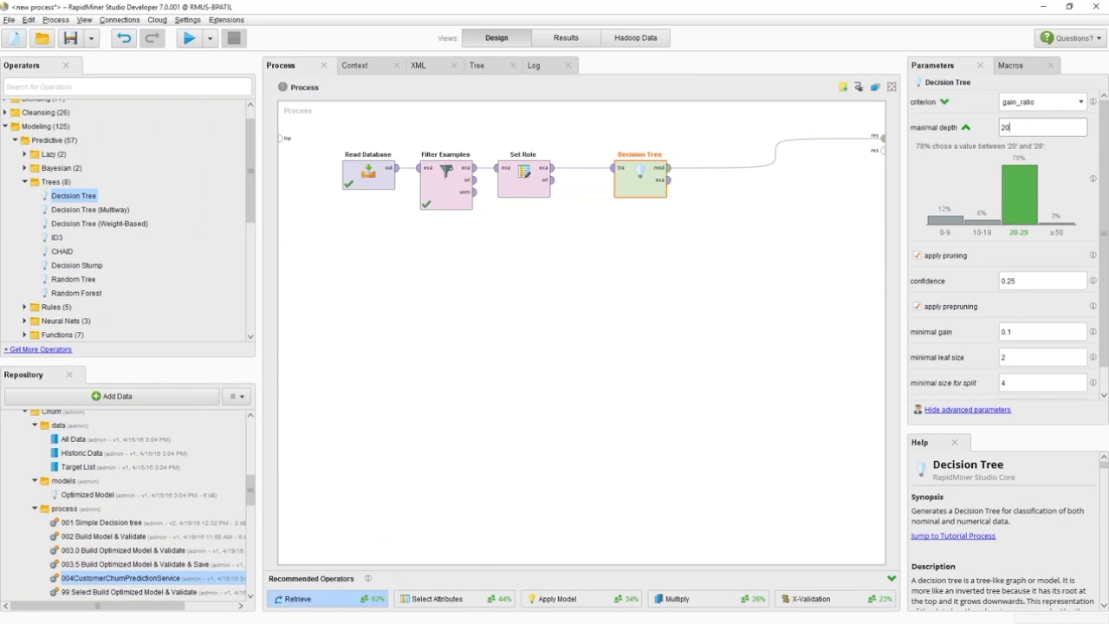
left_click_drag(466, 608, 475, 609)
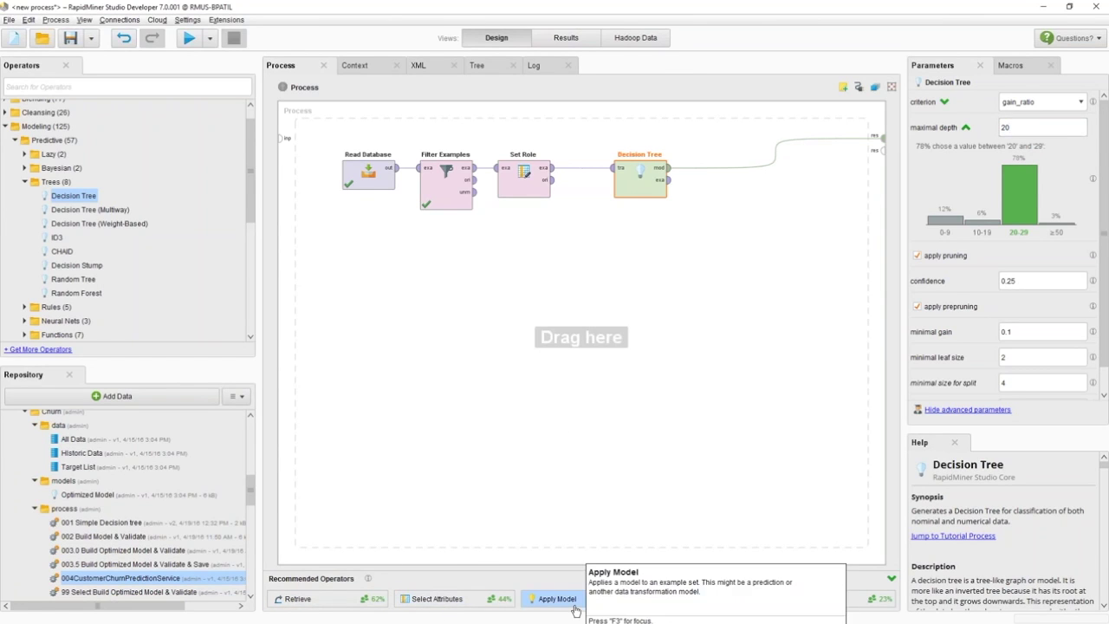
left_click_drag(589, 612, 615, 610)
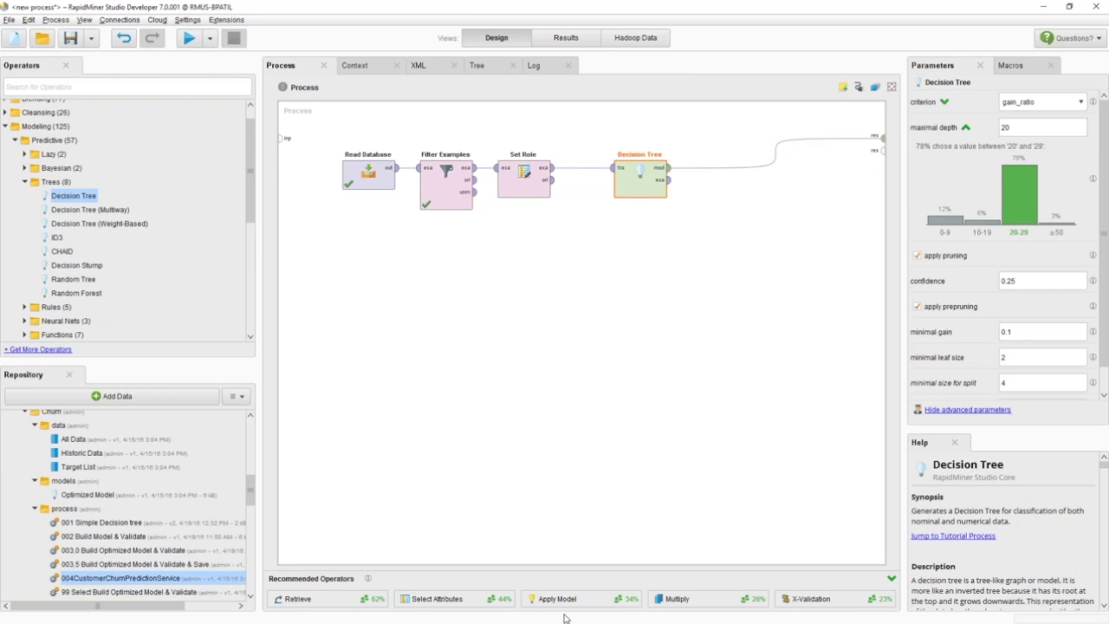
left_click(965, 127)
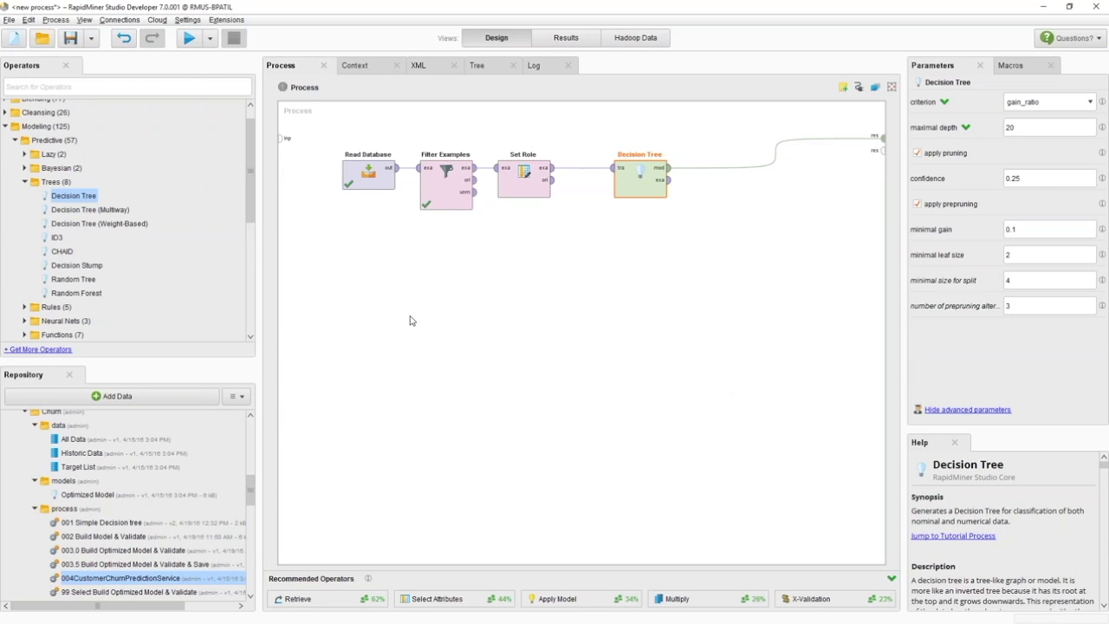
Run the process with the Decision Tree and inspect the upper branches of the tree graph
left_click_drag(316, 140, 589, 240)
left_click(638, 197)
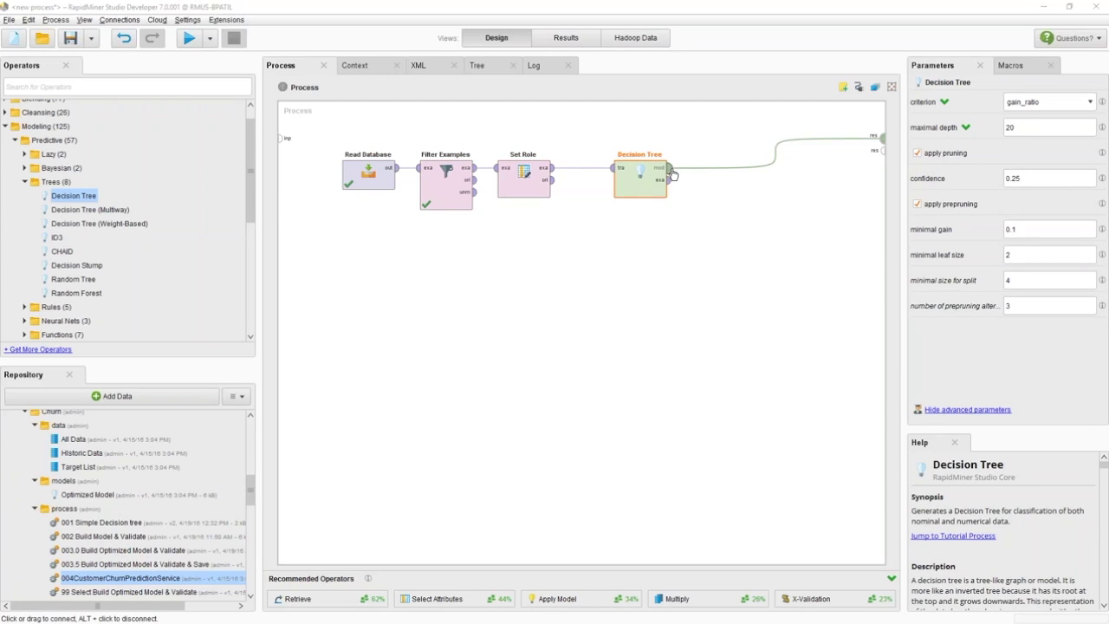
left_click(192, 38)
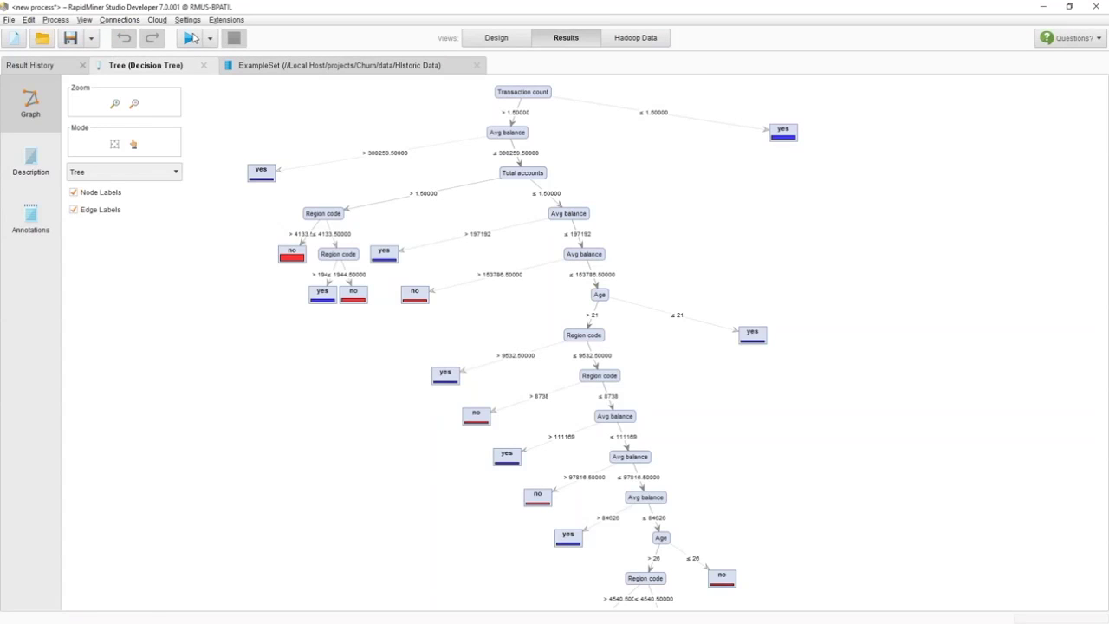
left_click_drag(638, 215, 645, 283)
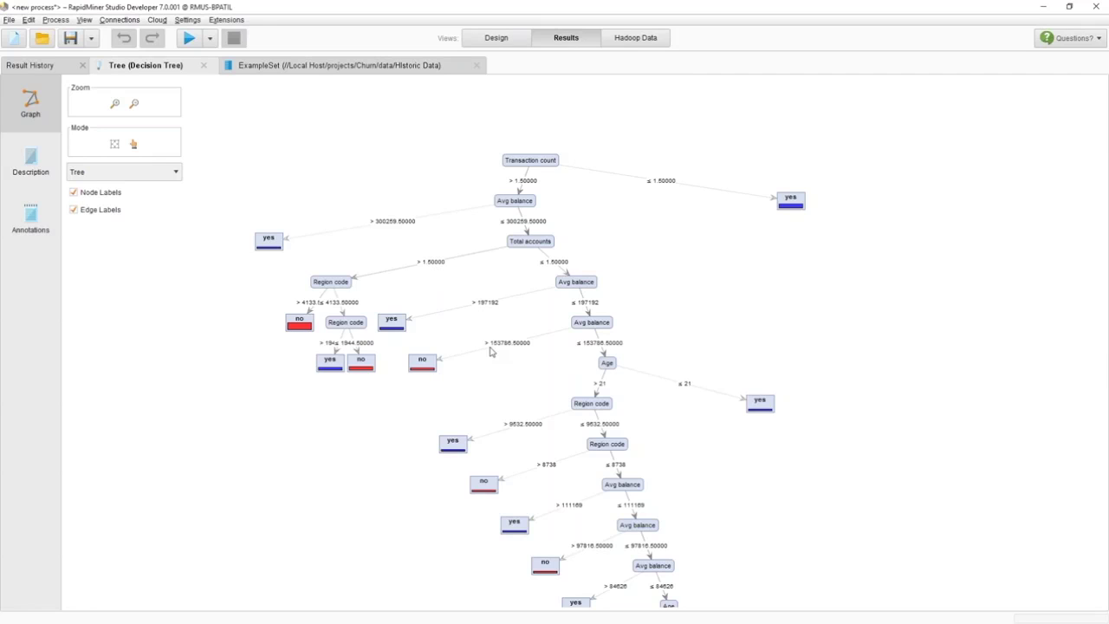
Return to the process design and open the Target List data set from the repository
left_click(498, 39)
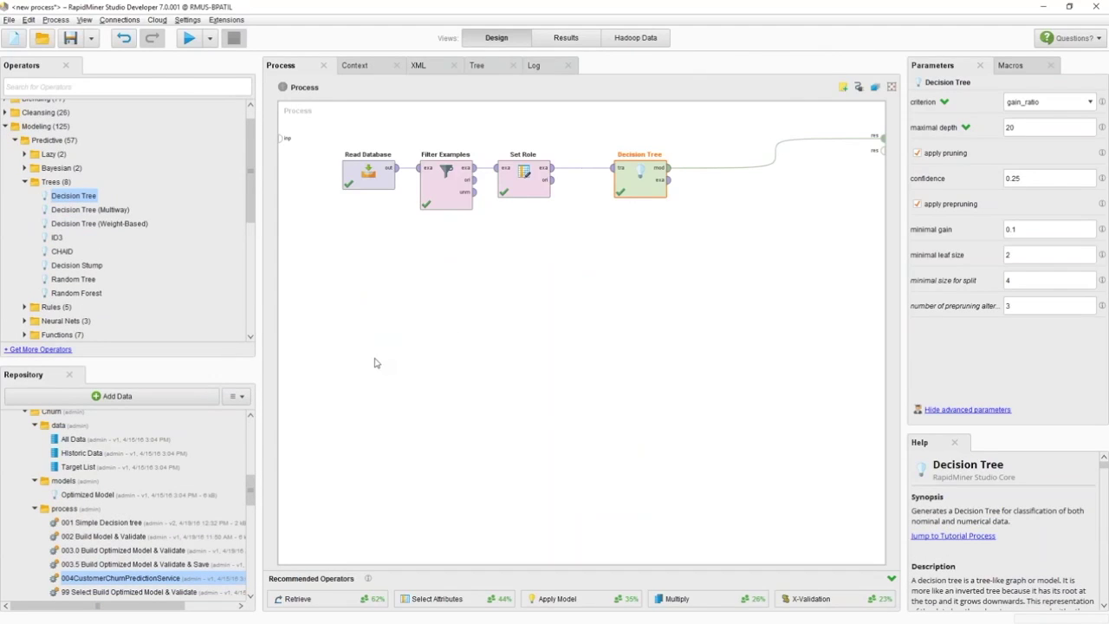
left_click(63, 467)
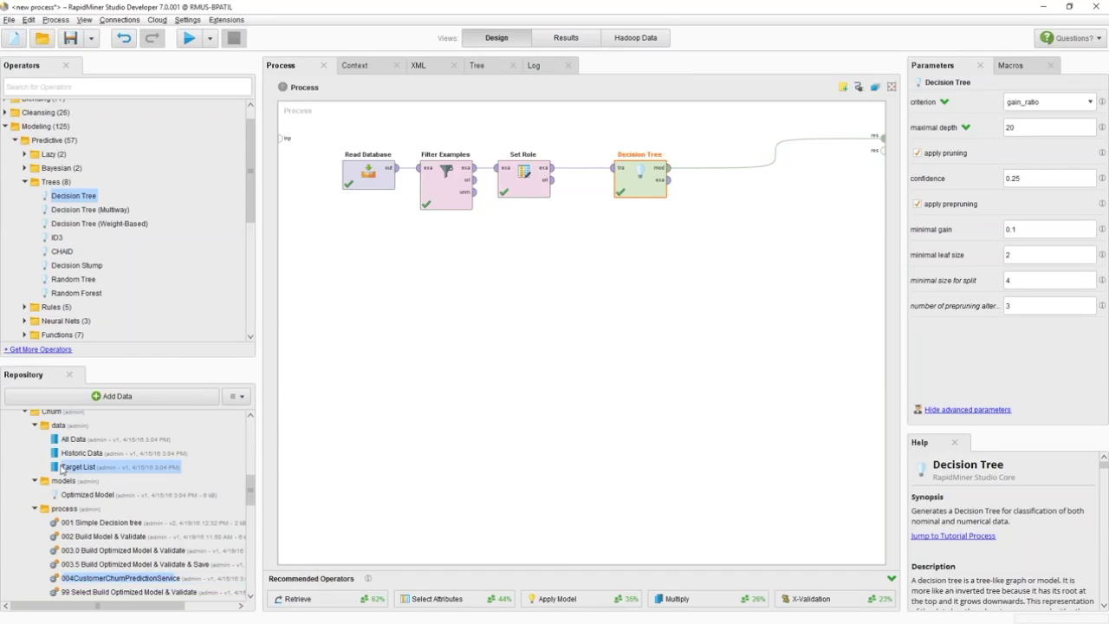
right_click(83, 475)
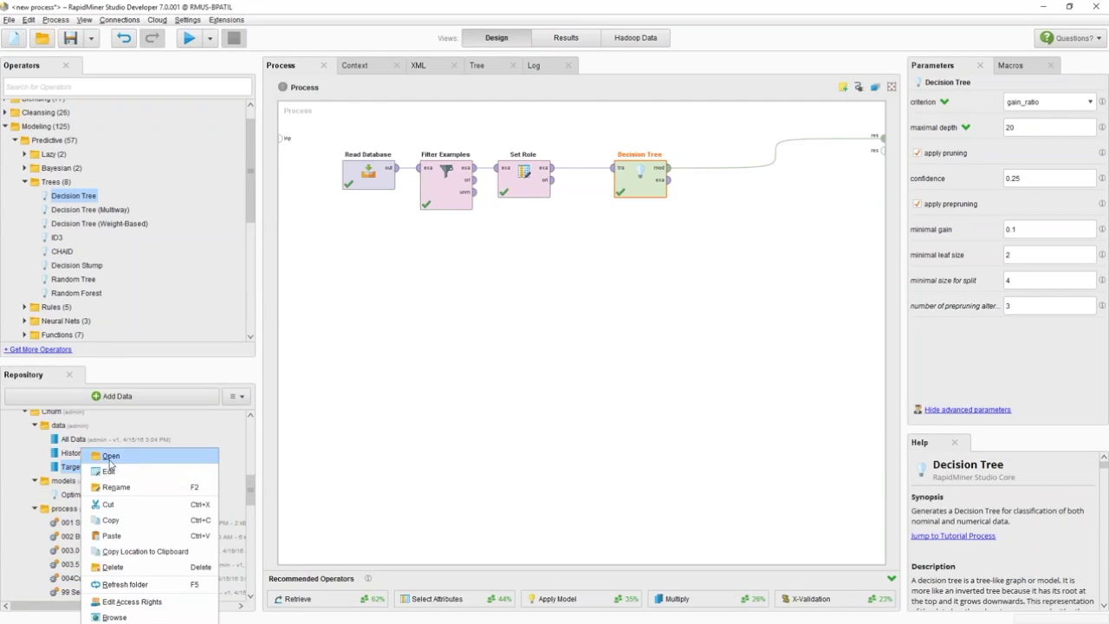
left_click(56, 468)
right_click(78, 475)
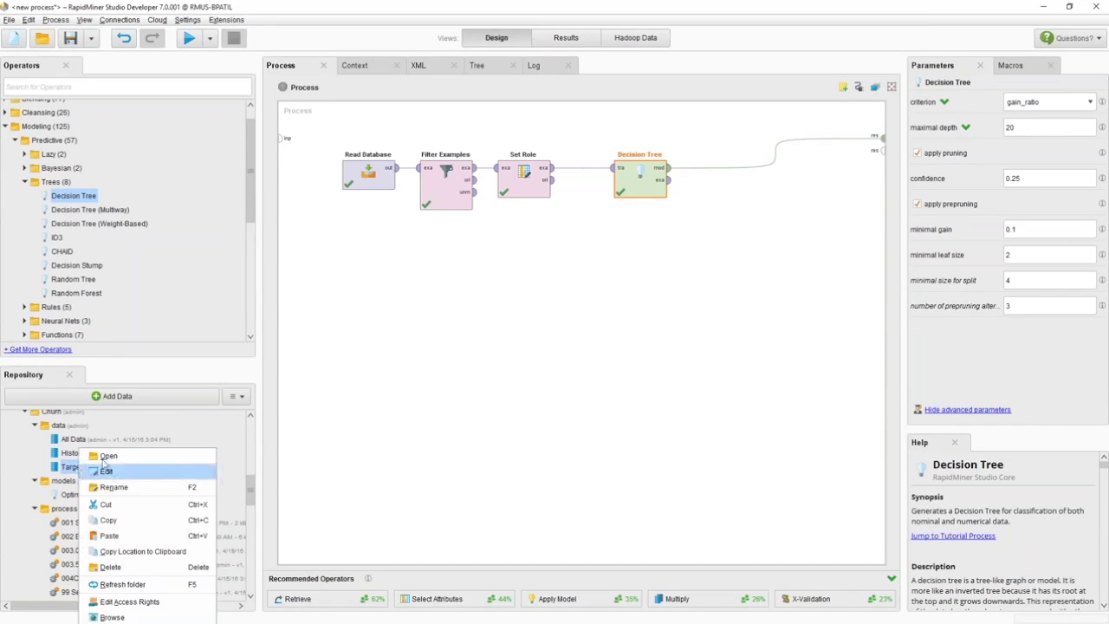
left_click(107, 456)
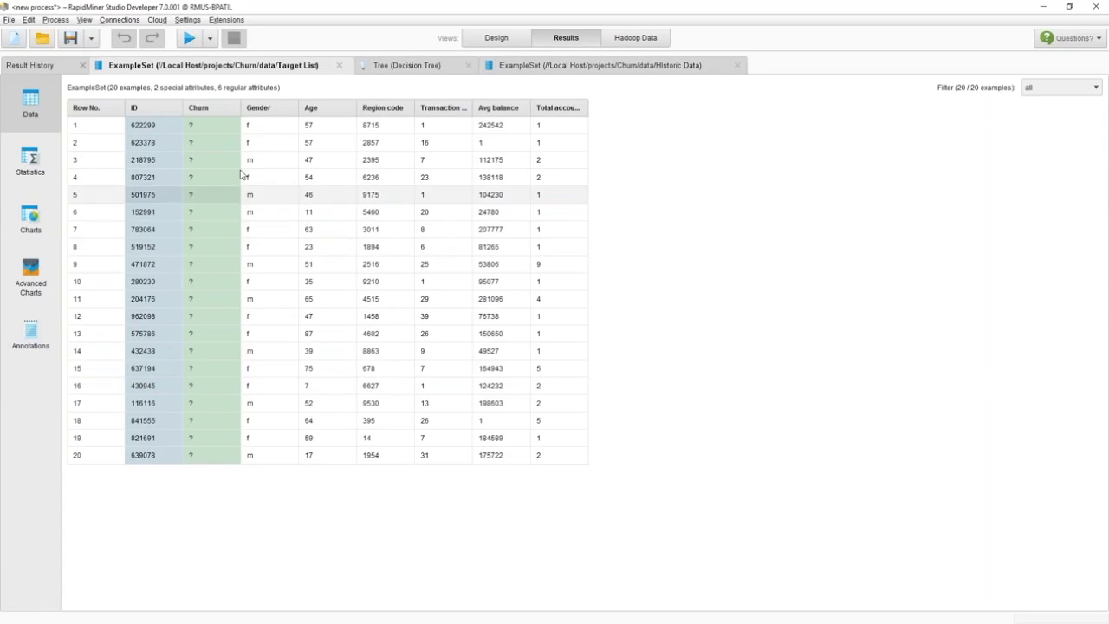
Examine the customer attributes and the Churn column in the Target List rows
left_click_drag(253, 127, 535, 158)
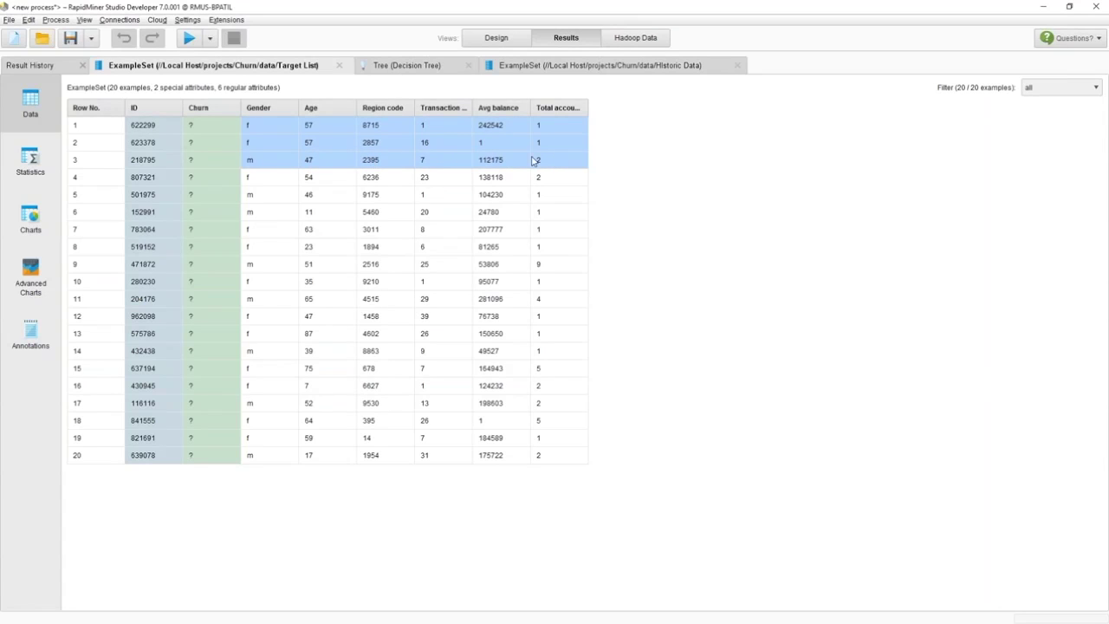
left_click(143, 130)
left_click(211, 130)
left_click_drag(209, 135, 209, 232)
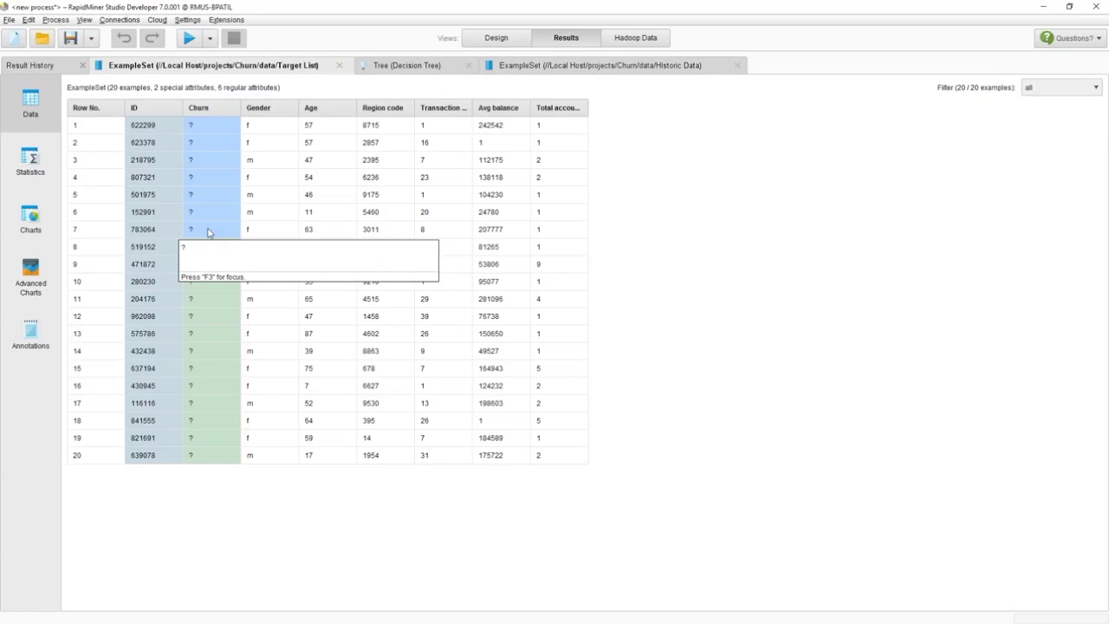
left_click_drag(193, 127, 208, 454)
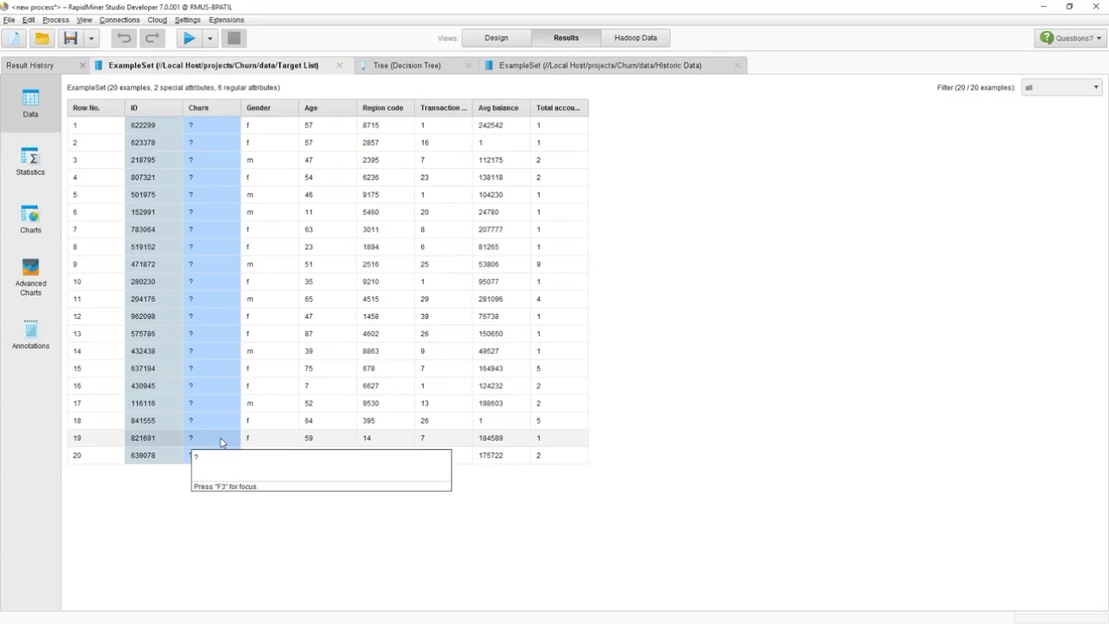
Return to the process design, add the Target List data below the training chain, and add an Apply Model operator beside it
left_click(509, 40)
left_click_drag(76, 472, 422, 303)
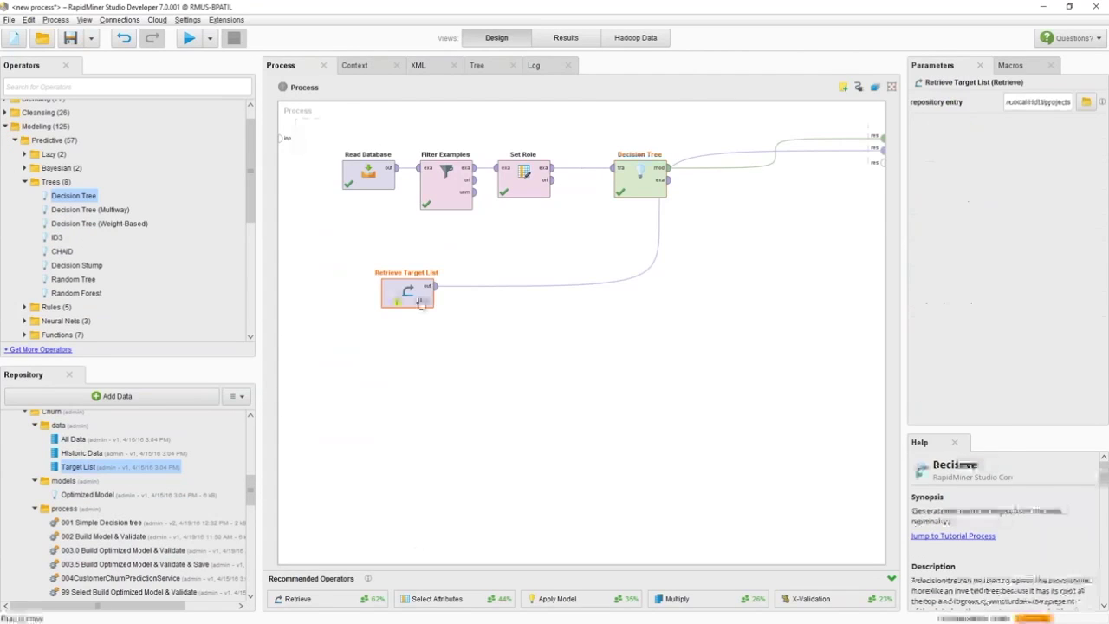
left_click(103, 87)
type("a")
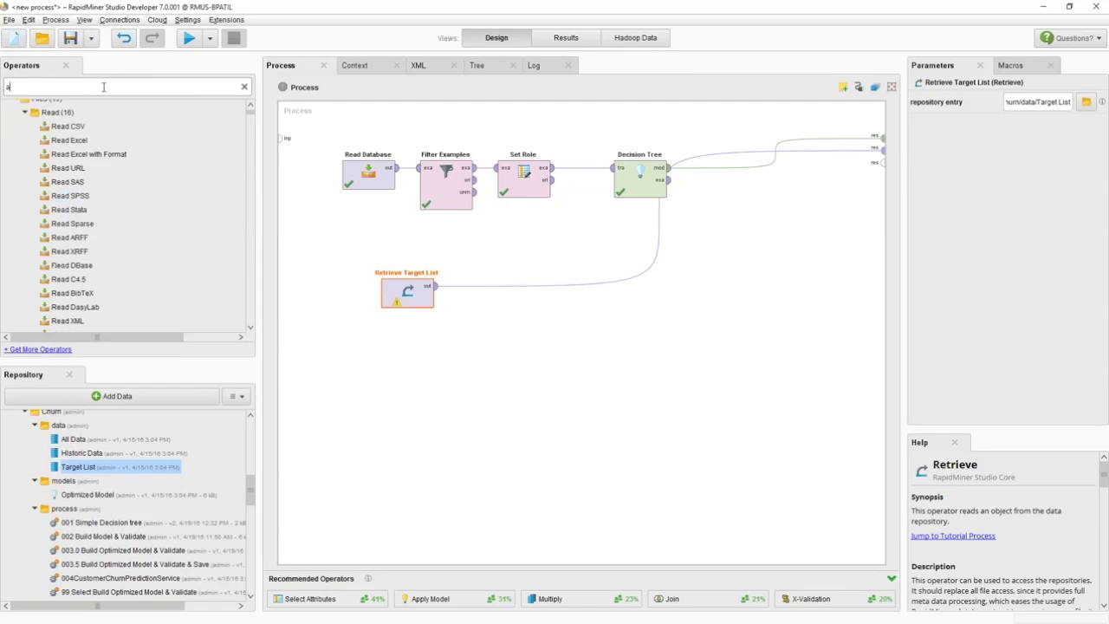
type("pply m")
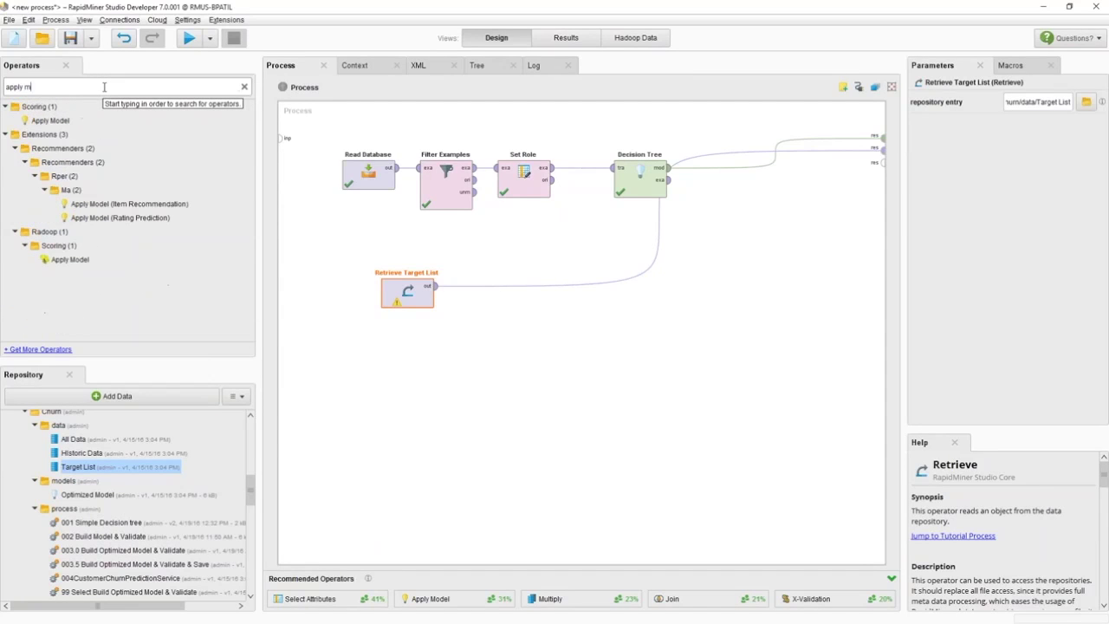
left_click_drag(50, 121, 775, 273)
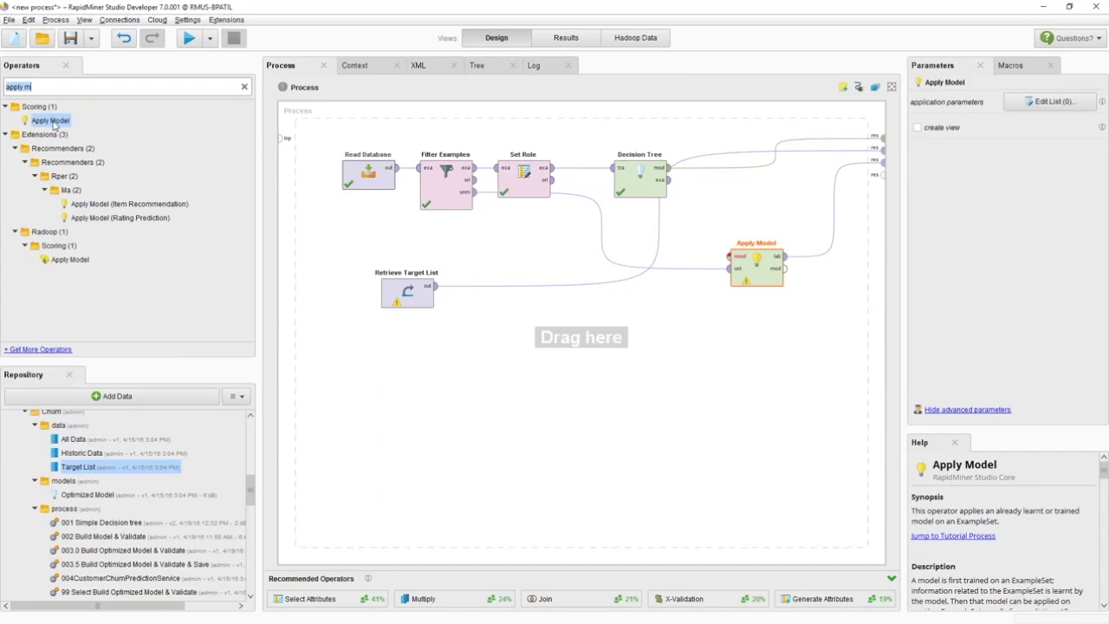
Connect the Decision Tree model and the Target List output to Apply Model's model and unlabelled data inputs, and run the process
left_click_drag(671, 176, 729, 257)
left_click_drag(433, 286, 727, 274)
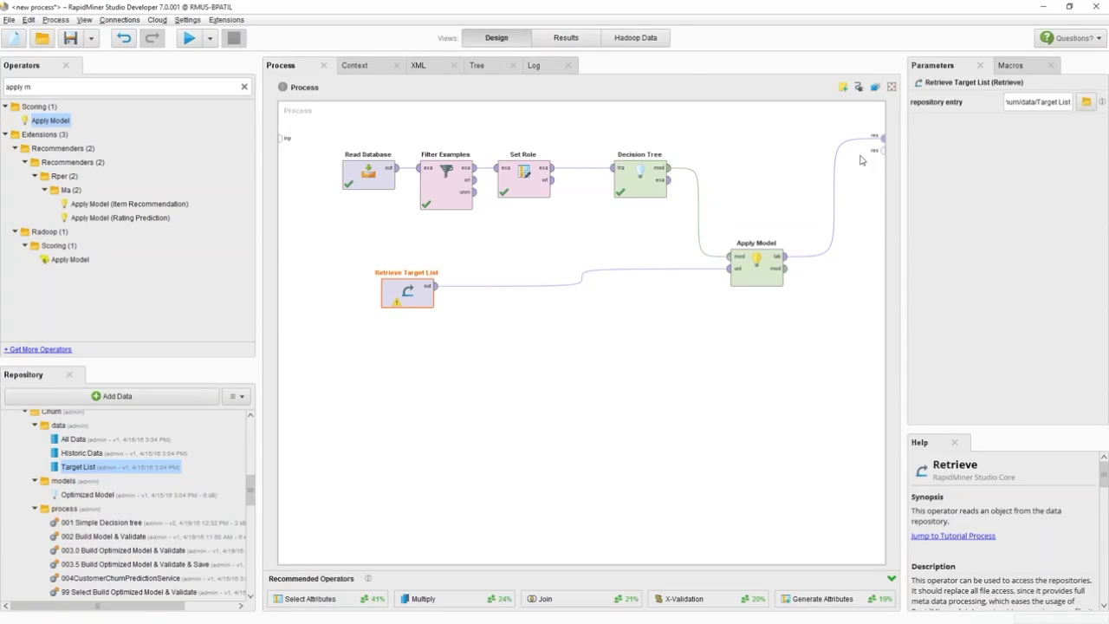
left_click(187, 40)
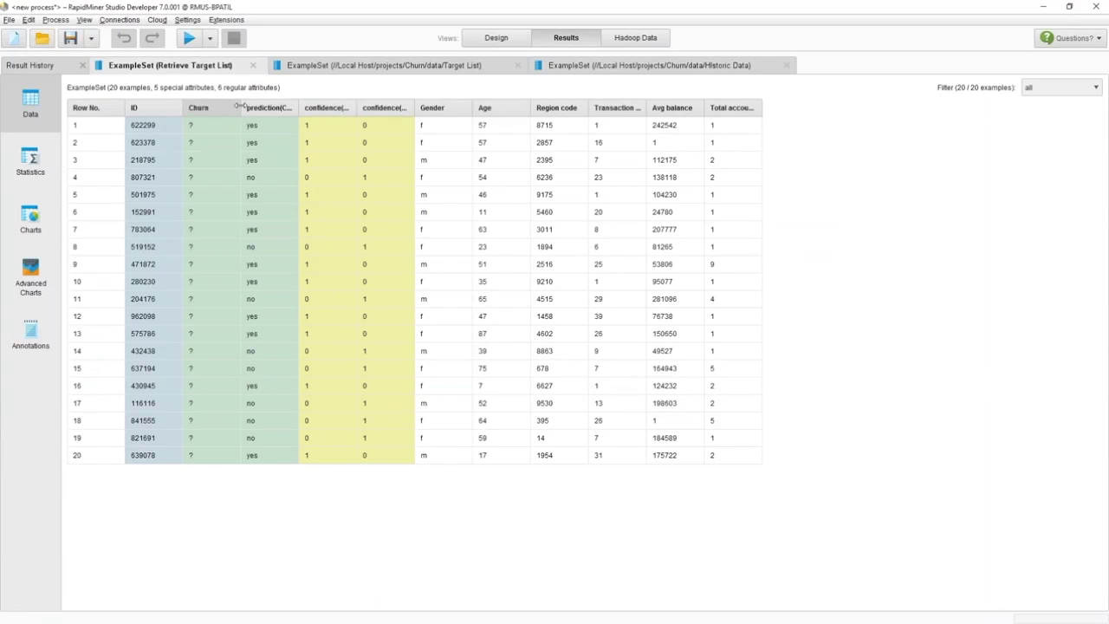
Widen the Churn and prediction(Churn) columns in the scored Target List and examine the predicted values
left_click_drag(241, 107, 226, 241)
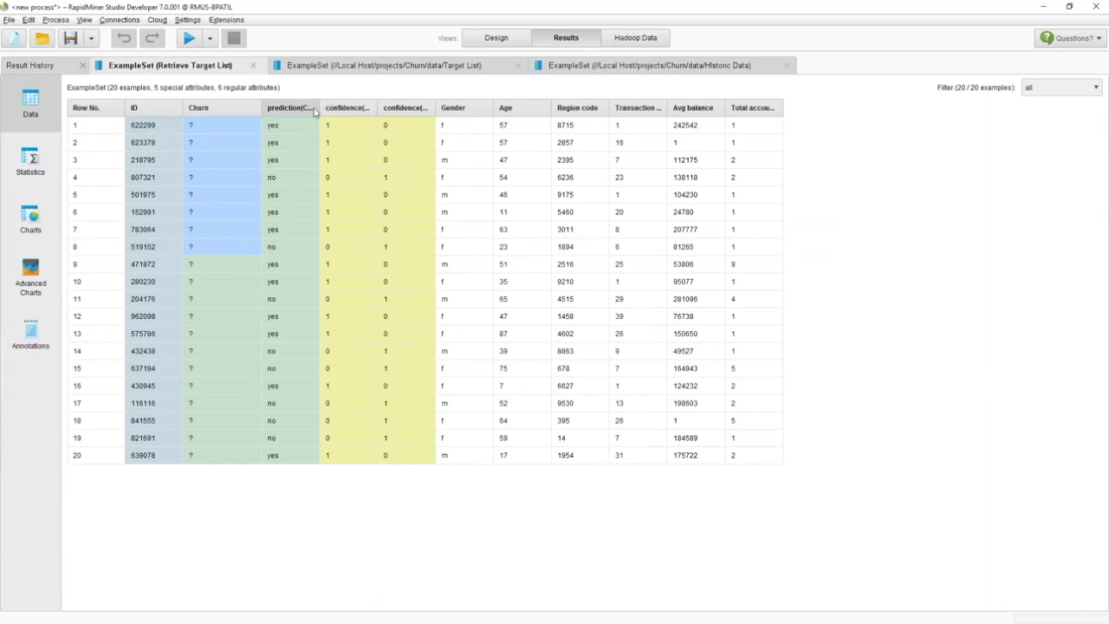
left_click_drag(315, 110, 373, 110)
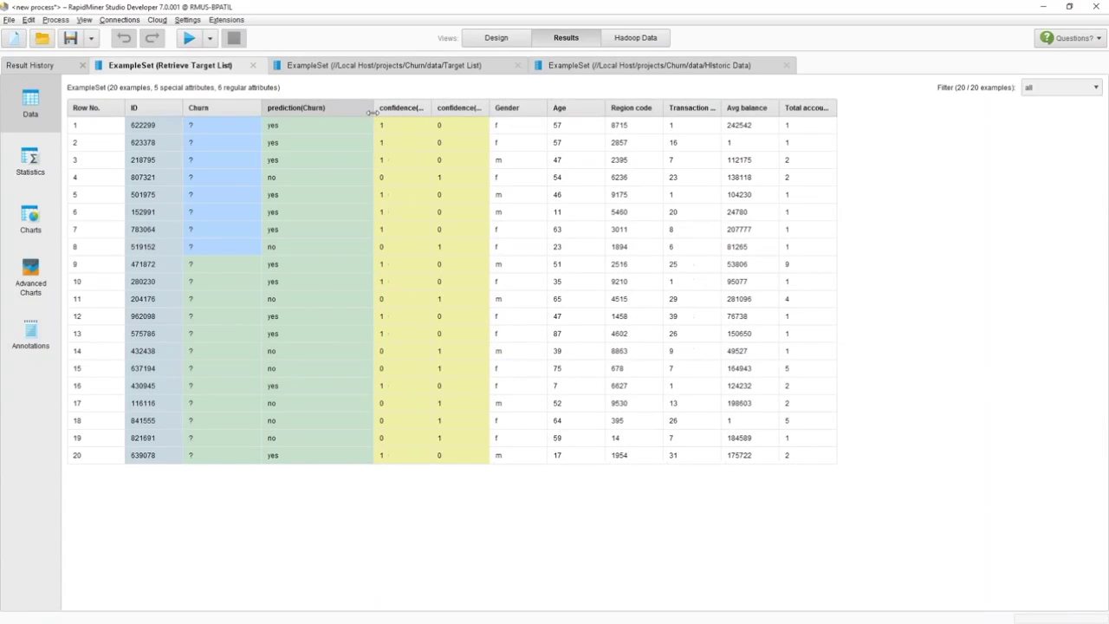
left_click_drag(269, 101, 276, 424)
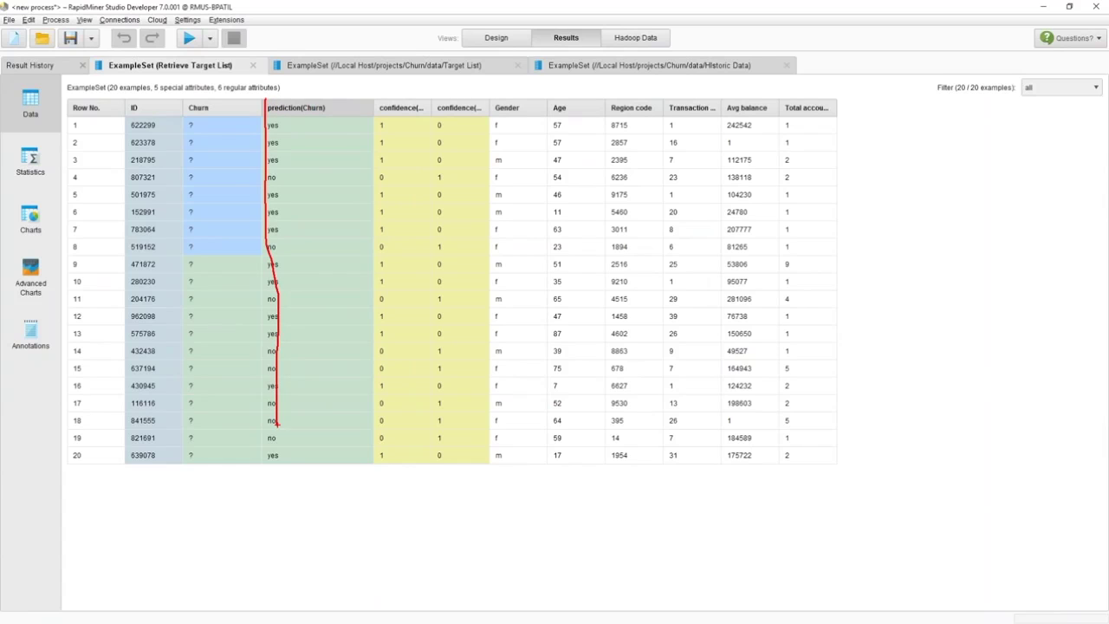
key("Escape")
left_click(300, 127)
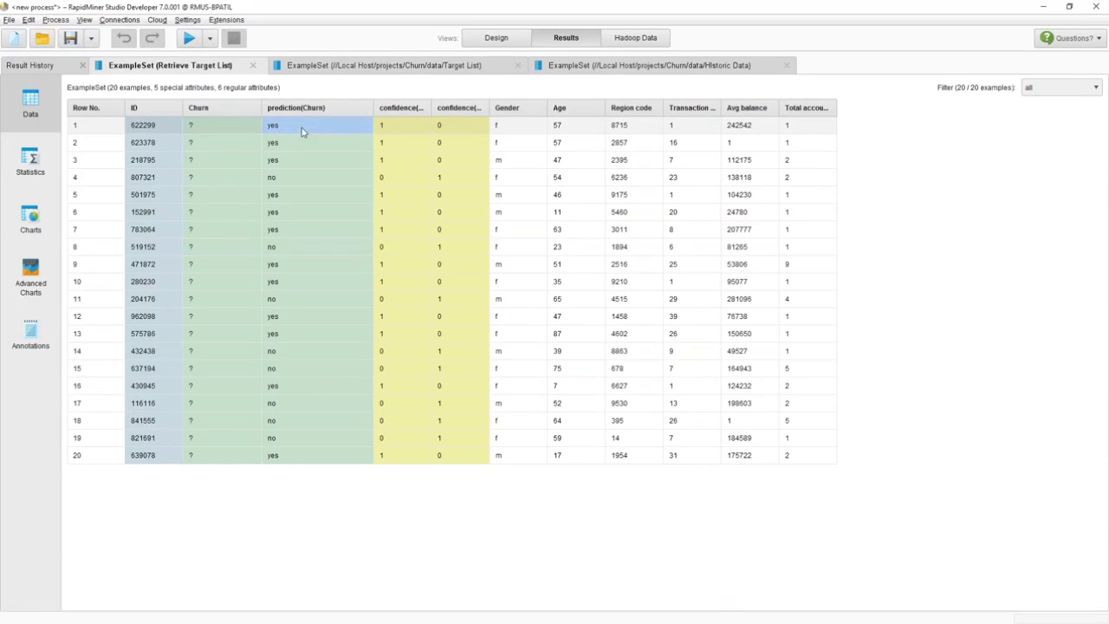
Widen the confidence(yes) column, sort the customers by it in descending order, and examine the top rows
left_click_drag(431, 108, 559, 107)
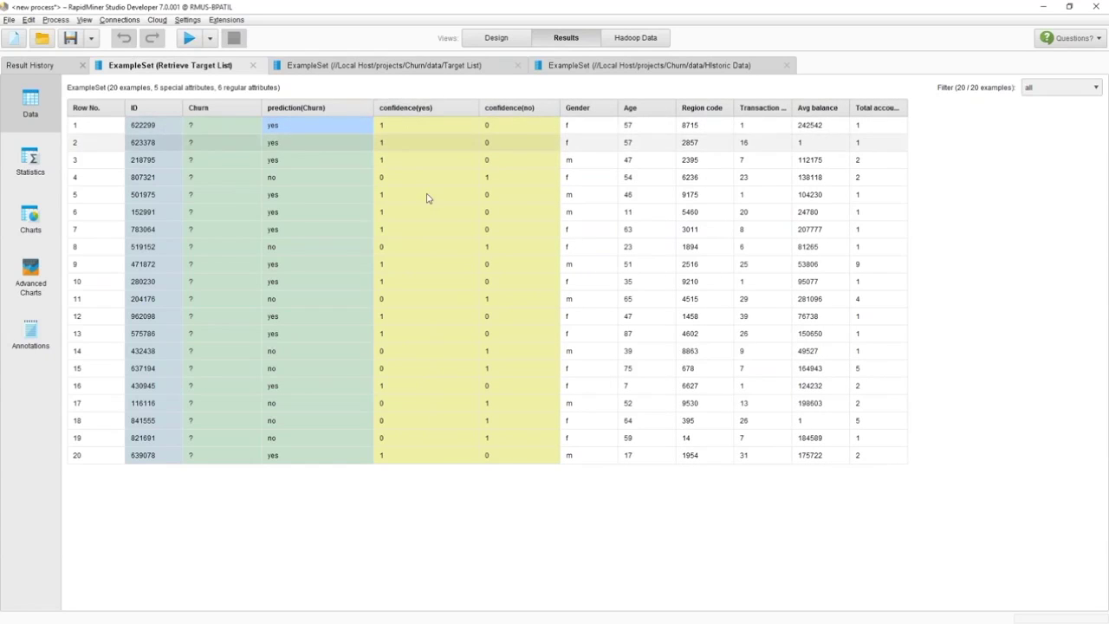
left_click(422, 109)
left_click(422, 109)
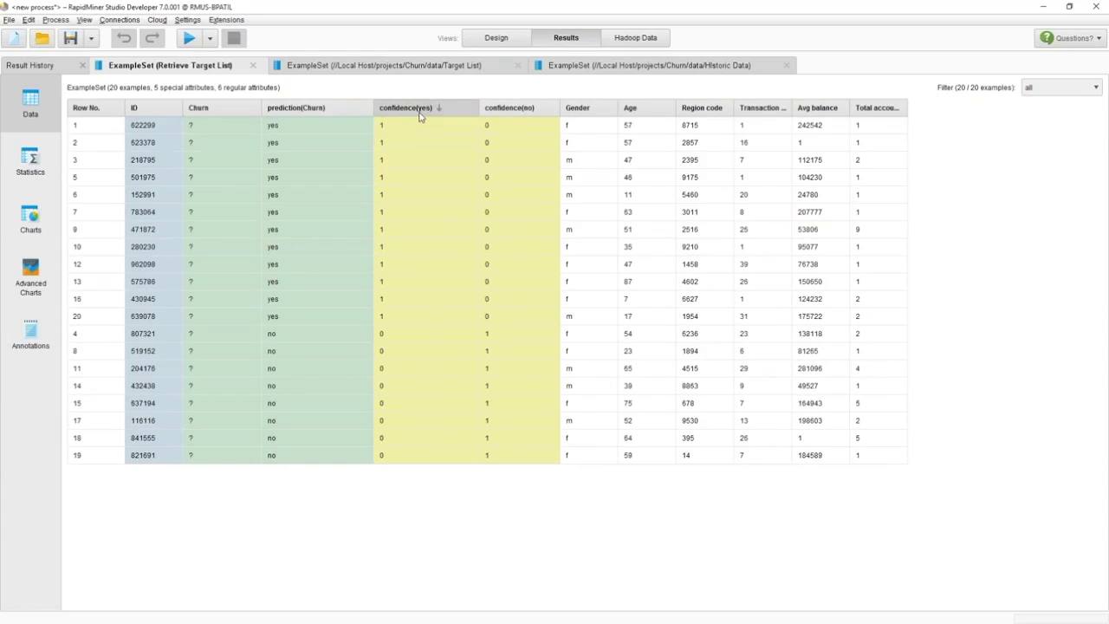
left_click_drag(399, 129, 395, 193)
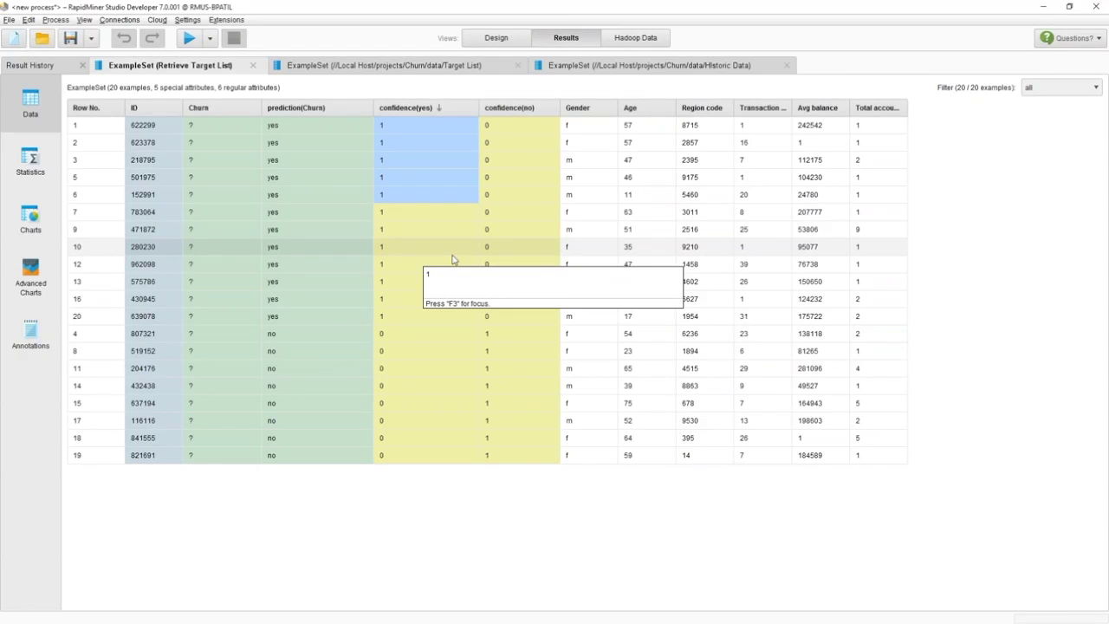
Return to the process design and add a Filter Example Range operator after Apply Model, keeping examples 1 to 20
left_click(485, 39)
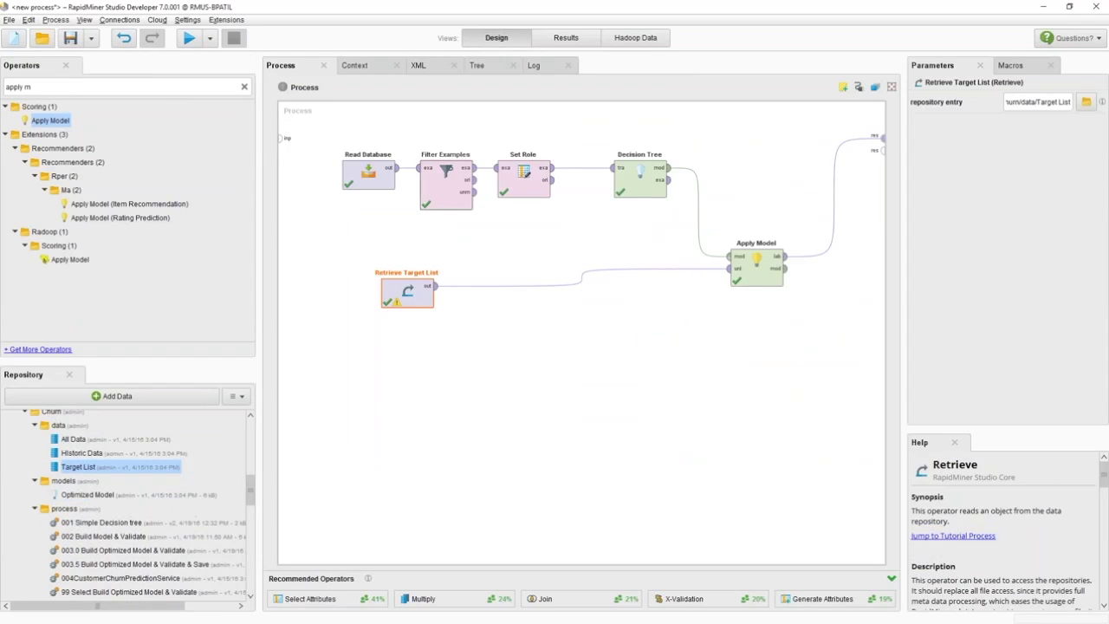
left_click_drag(756, 273, 718, 298)
left_click(124, 87)
type("filter")
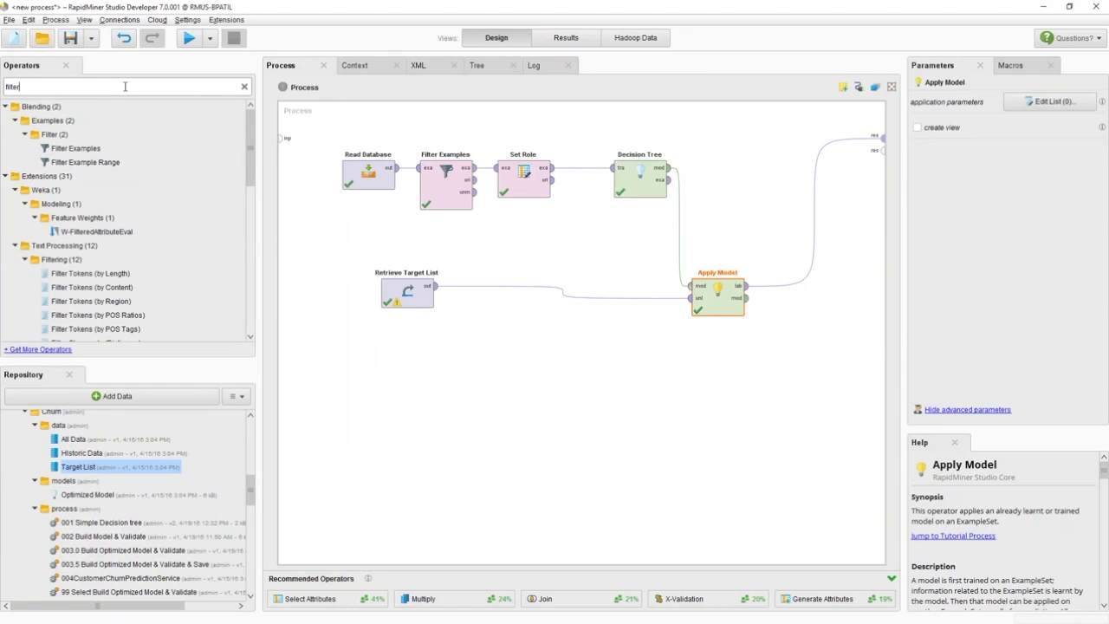
left_click_drag(76, 149, 795, 295)
type("1")
left_click(1032, 131)
type("20")
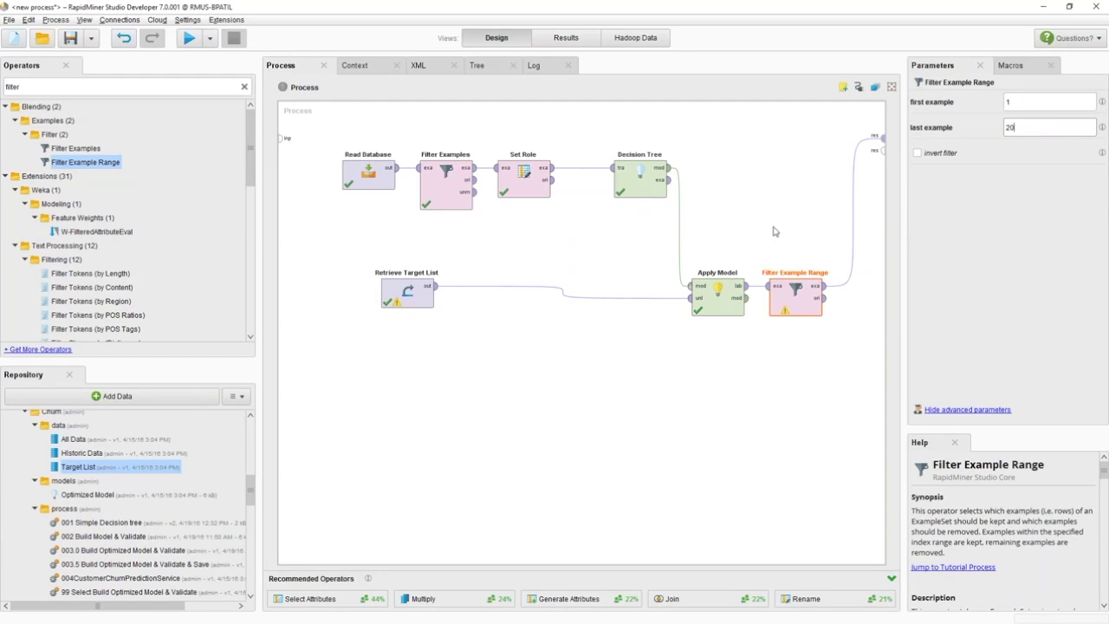
Find the Write Database operator and insert it between Filter Example Range and the process result
left_click(165, 90)
type("write")
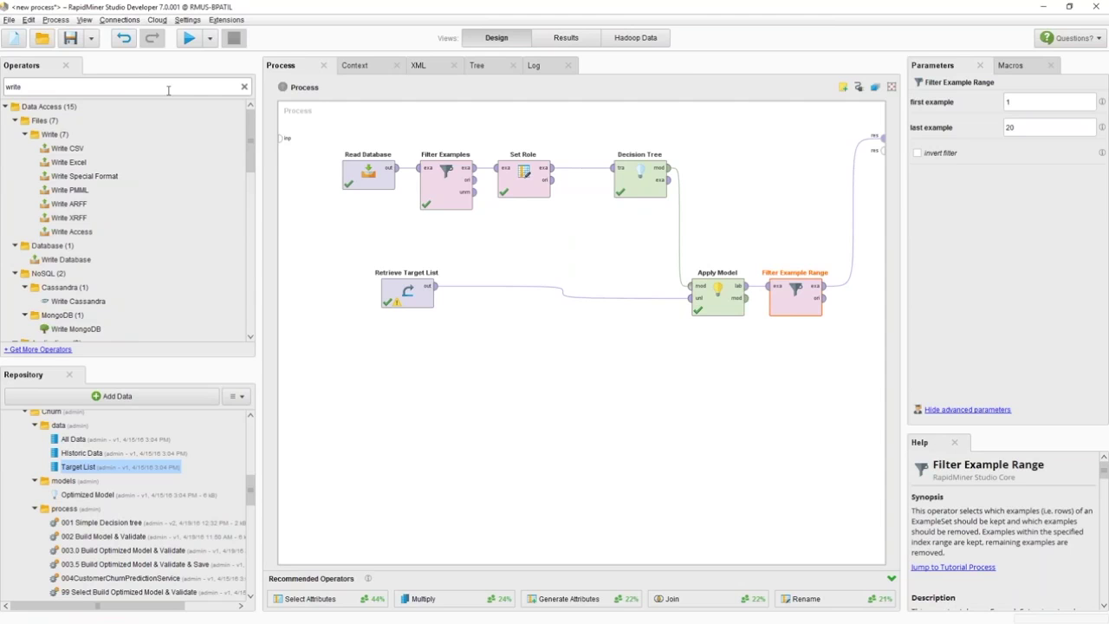
scroll(167, 243, "down", 2)
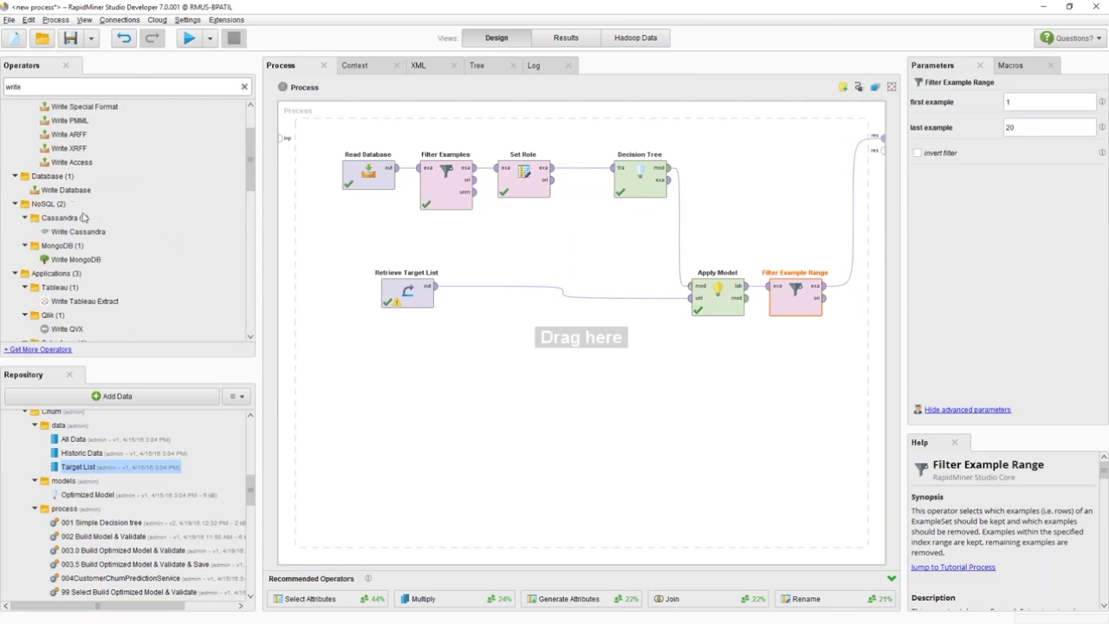
left_click_drag(76, 191, 807, 182)
Find the Write Salesforce operator and insert it between Filter Example Range and Write Database
left_click(117, 87)
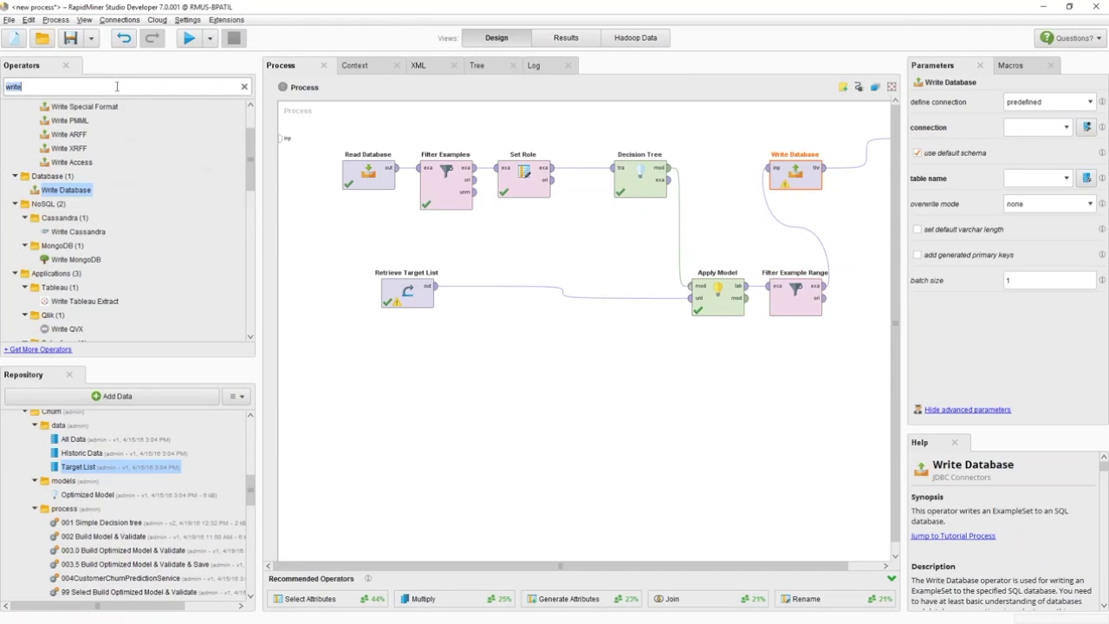
type("salesforce")
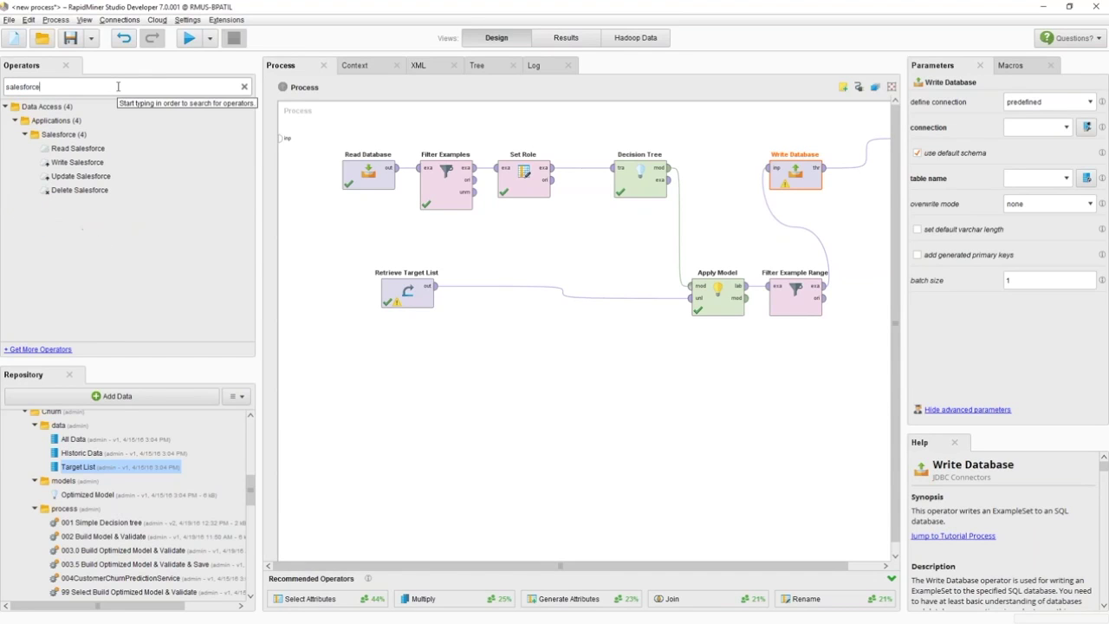
left_click_drag(83, 161, 833, 232)
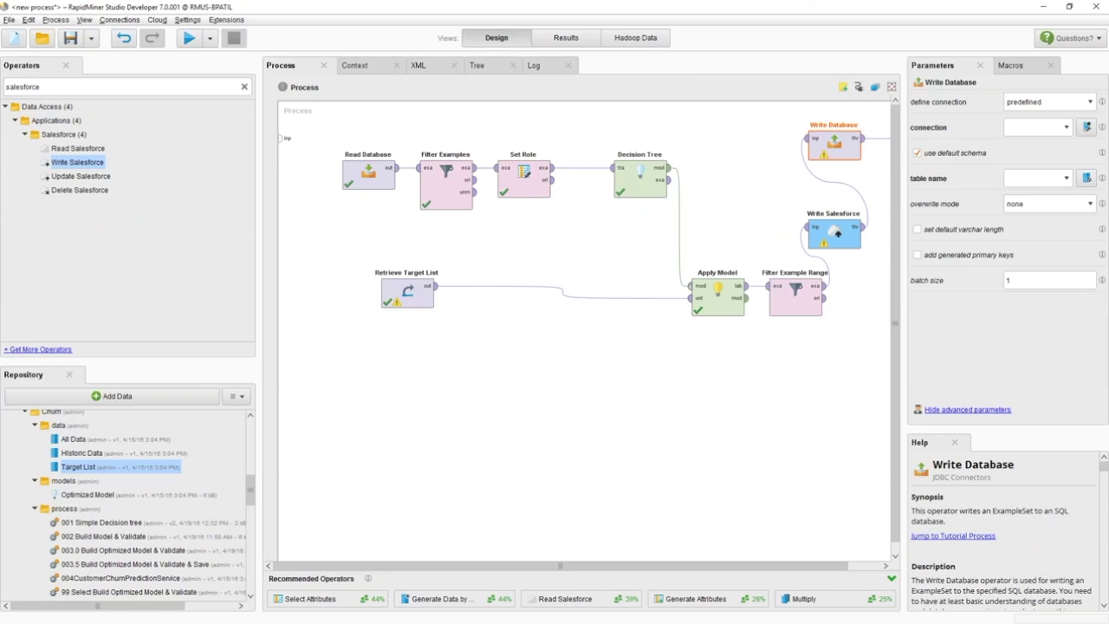
left_click(793, 239)
left_click(788, 150)
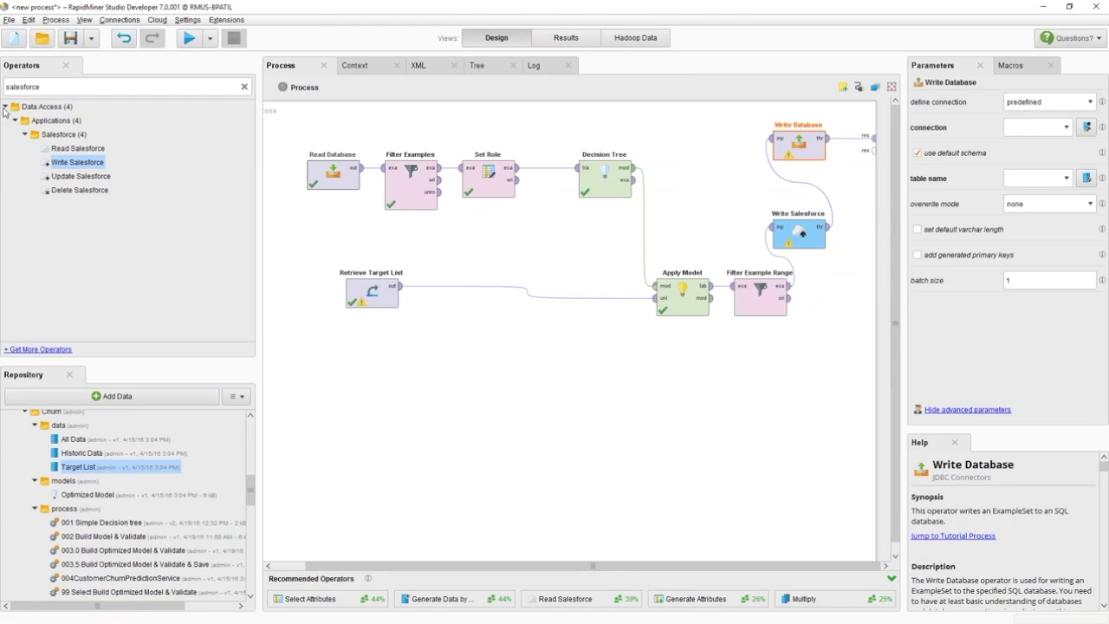
Clear the operator search and line up Apply Model, Filter Example Range and Write Salesforce in one row below the training chain
left_click(244, 88)
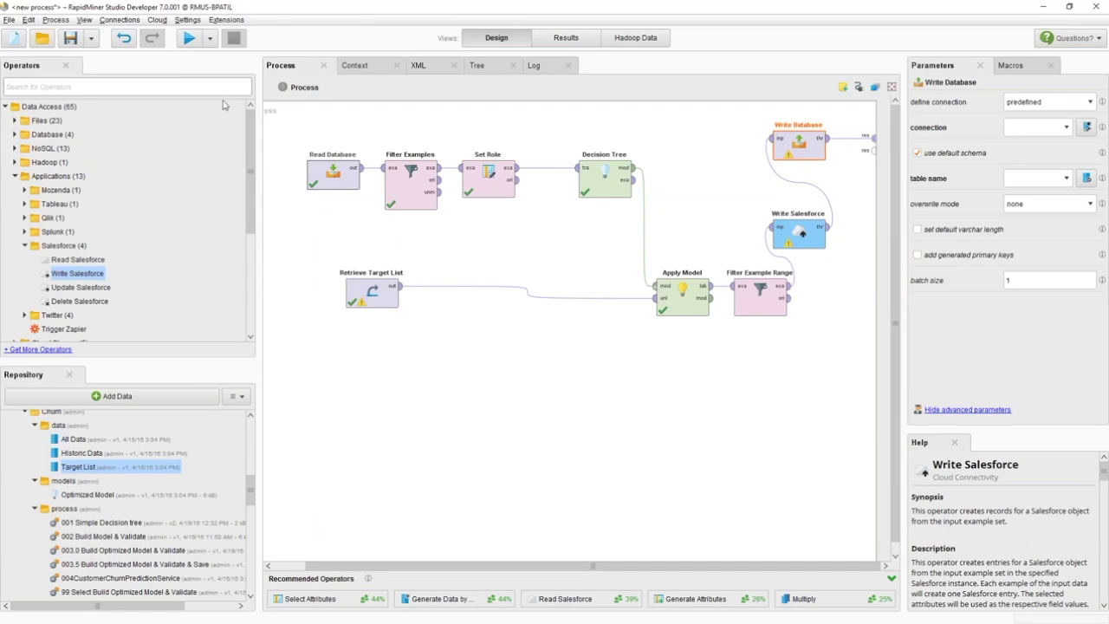
left_click_drag(686, 302, 647, 331)
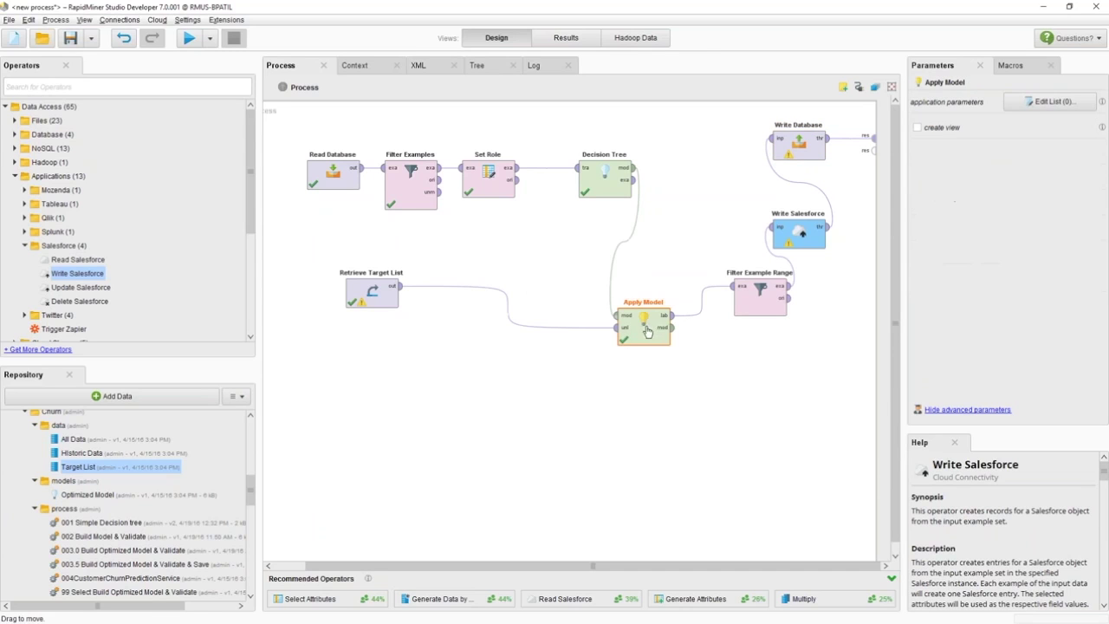
left_click_drag(759, 289, 721, 318)
left_click_drag(793, 246, 791, 328)
left_click(804, 159)
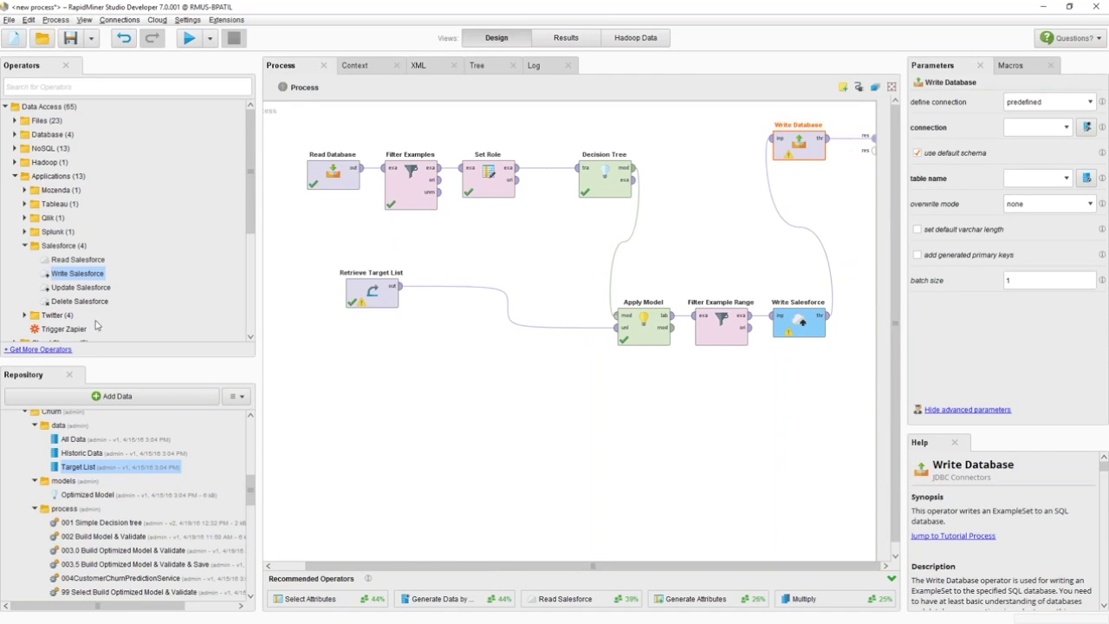
Store the process in the repository's process folder under the name "my customer chrum"
right_click(66, 509)
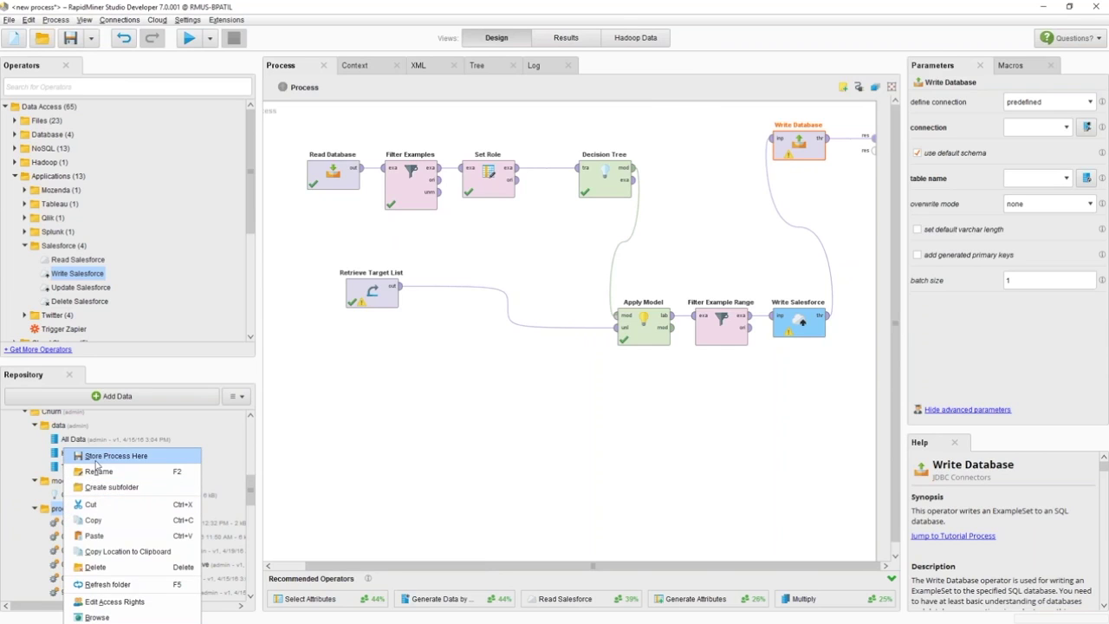
left_click(104, 455)
type("m")
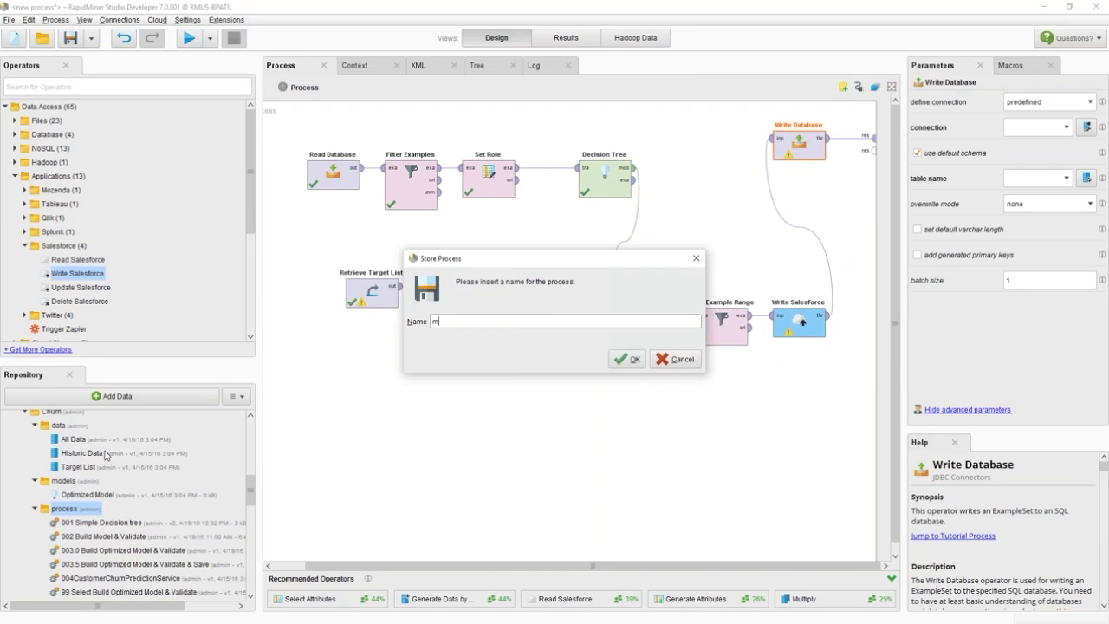
type("y customer curn")
key("ctrl+shift+Left")
type("c")
key("Return")
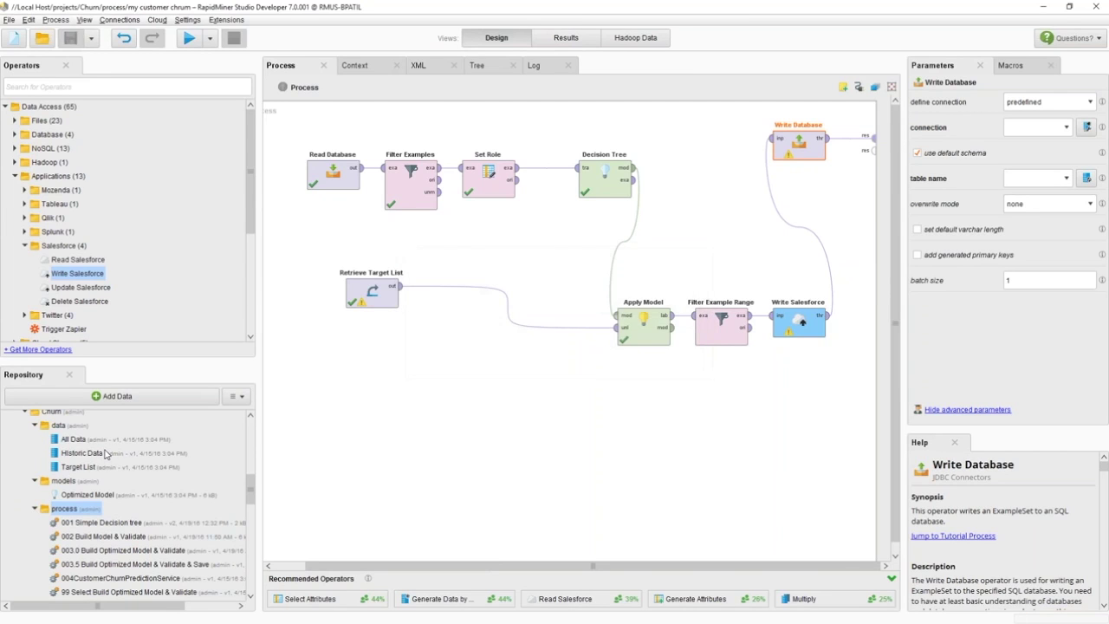
View the options for scheduling the process on the server and close them without scheduling
left_click(53, 20)
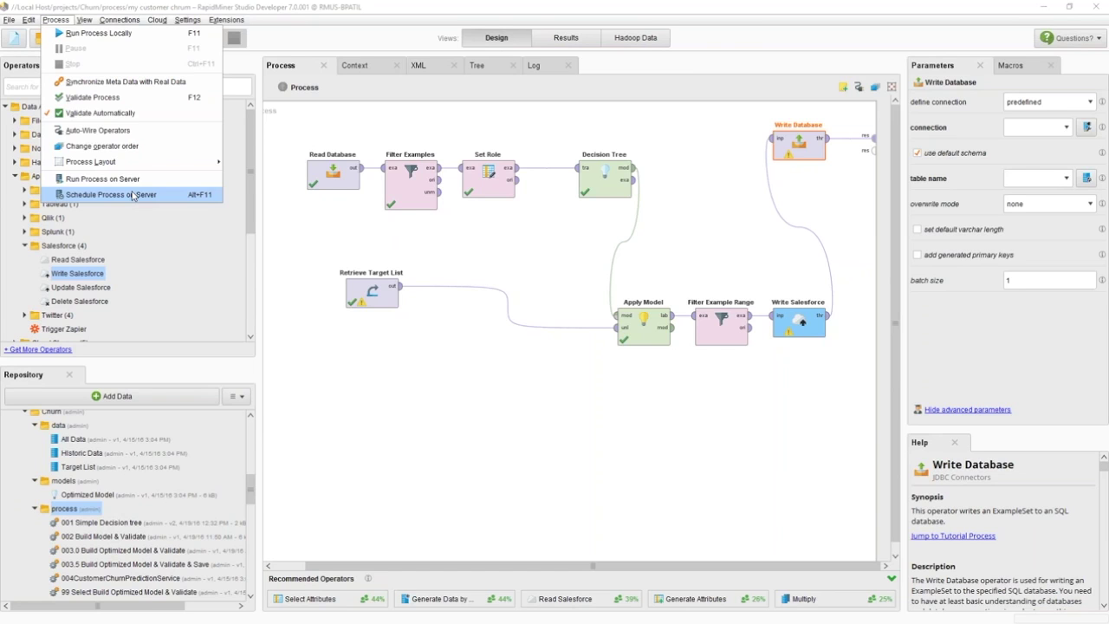
left_click(133, 195)
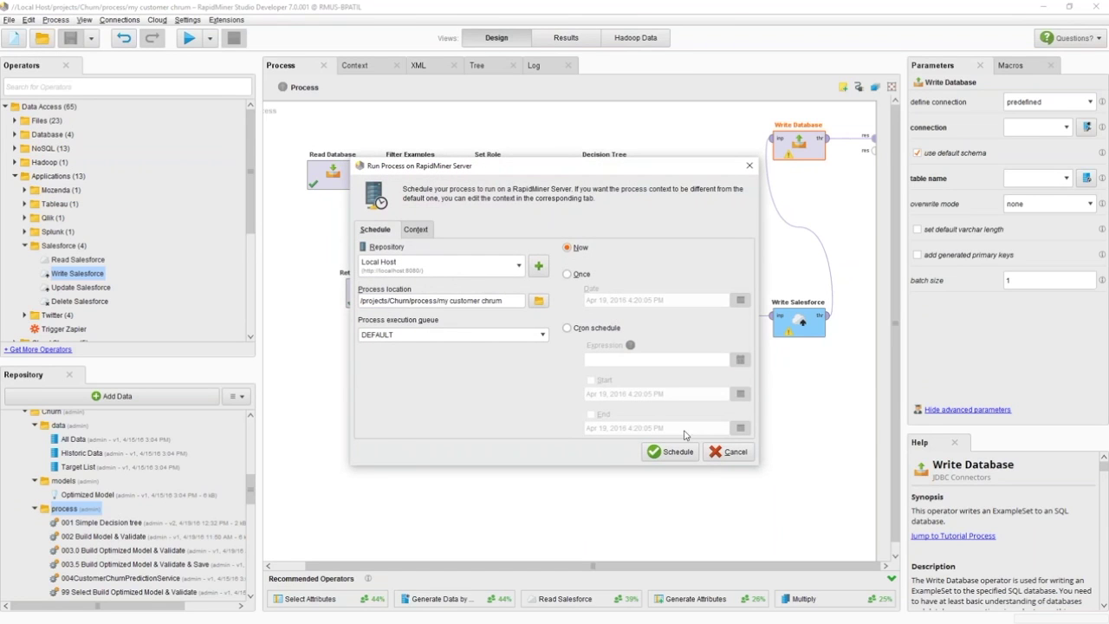
left_click(719, 452)
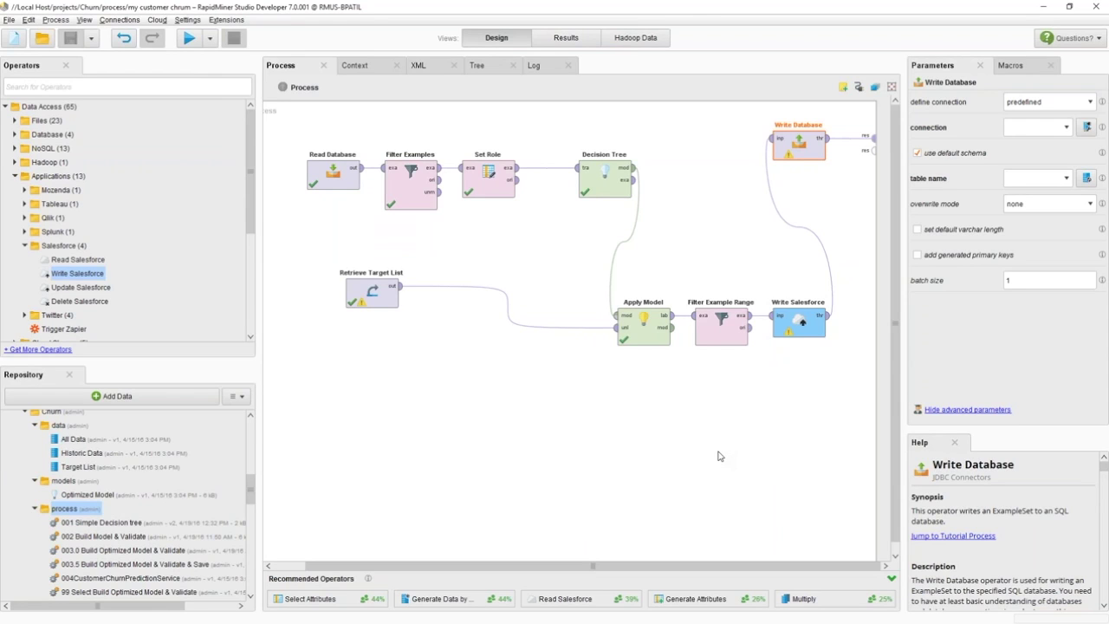
left_click_drag(303, 221, 446, 230)
mouse_move(511, 214)
left_mouse_down()
mouse_move(585, 219)
mouse_move(587, 232)
left_mouse_up()
left_click_drag(412, 347, 636, 347)
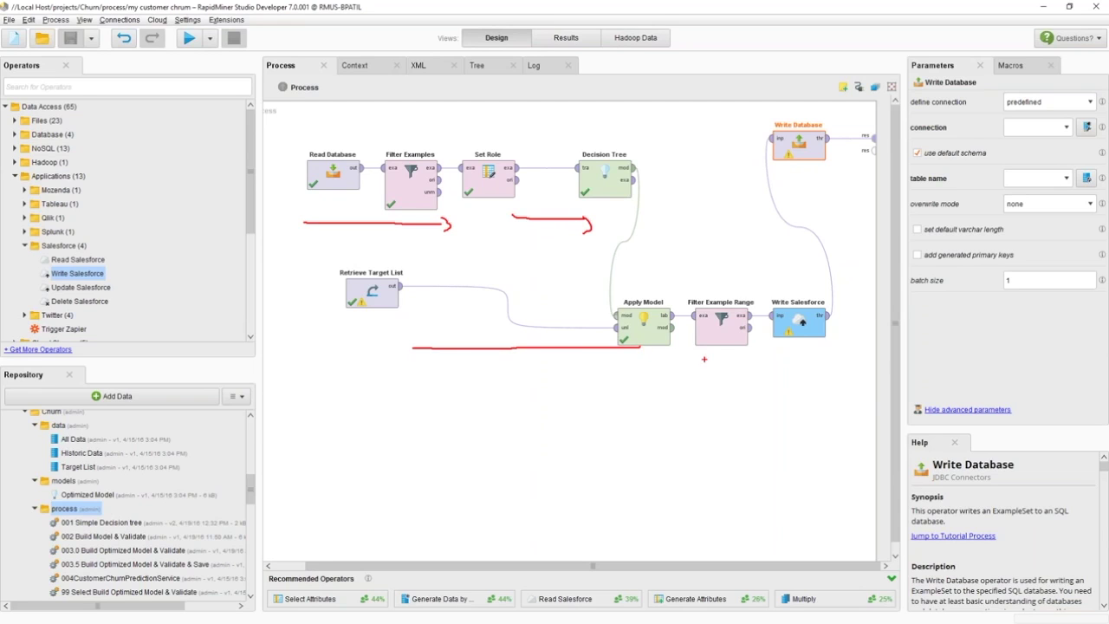
mouse_move(703, 357)
left_mouse_down()
mouse_move(779, 284)
mouse_move(769, 251)
mouse_move(778, 259)
left_mouse_up()
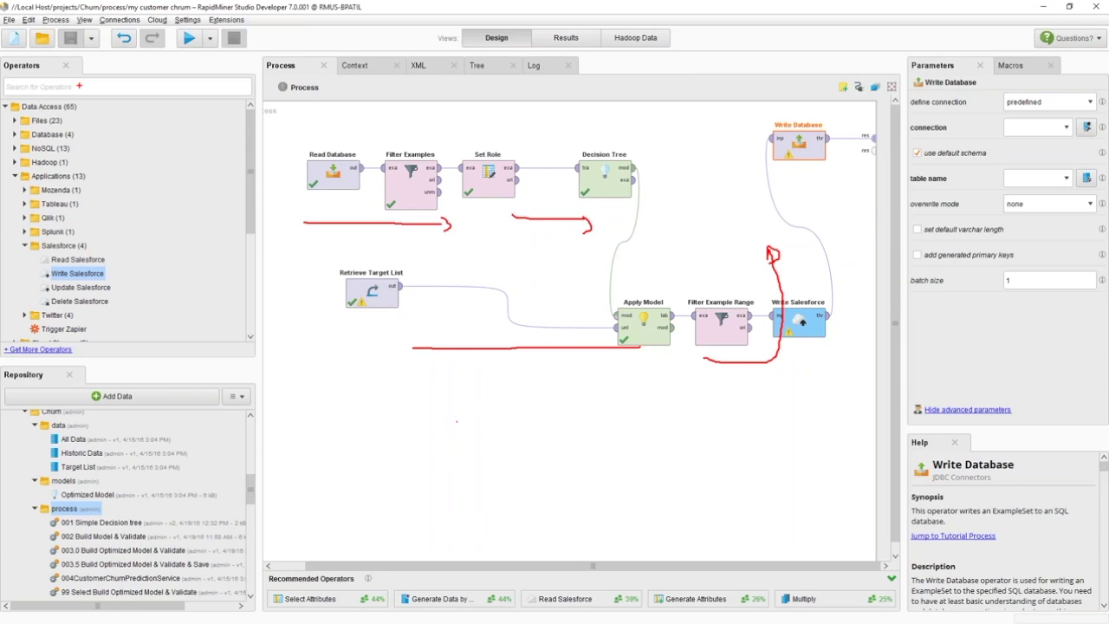
key("Escape")
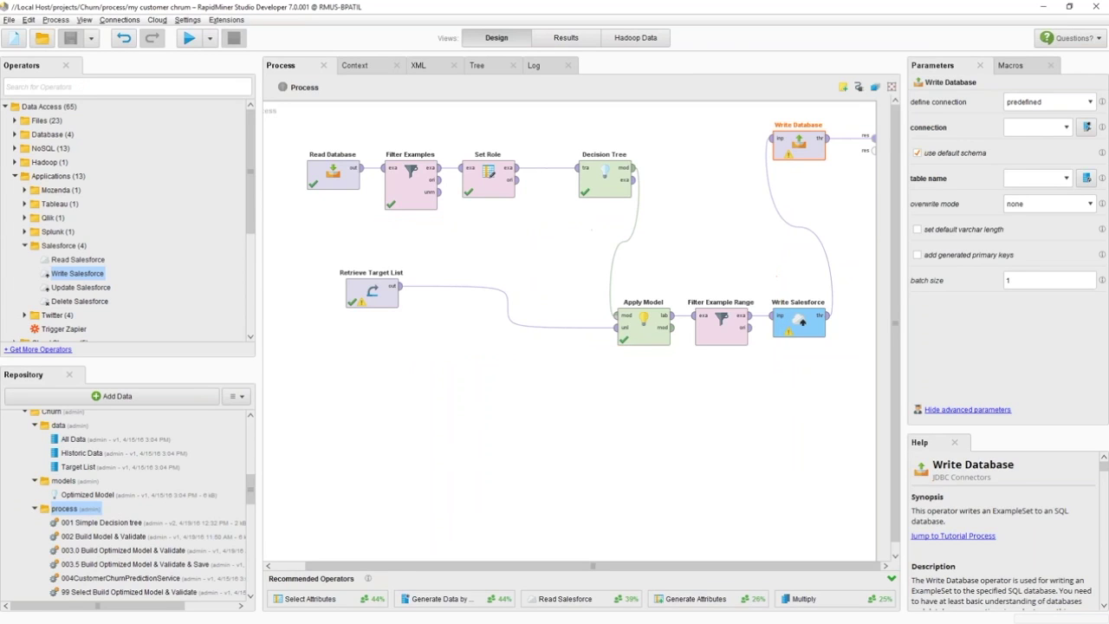
Delete every operator except Read Database, Filter Examples and Set Role from the process
left_click(612, 187)
left_click_drag(550, 136, 765, 354)
key("Delete")
left_click(798, 144)
key("Delete")
left_click(369, 298)
key("Delete")
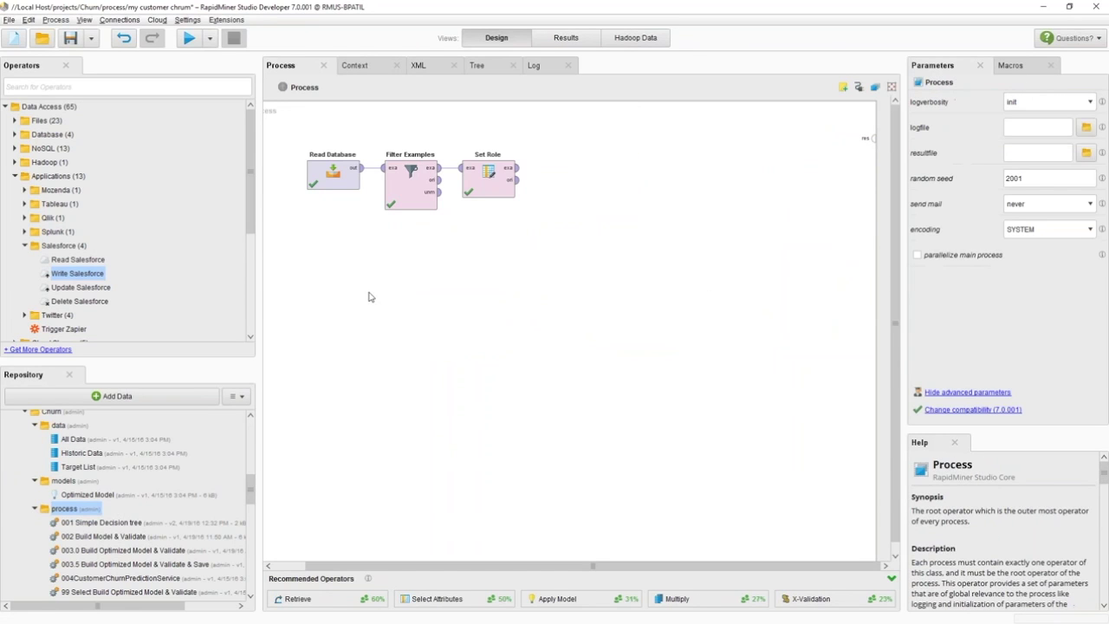
Insert the Nominal X-Validation building block on the connection after Set Role
right_click(586, 170)
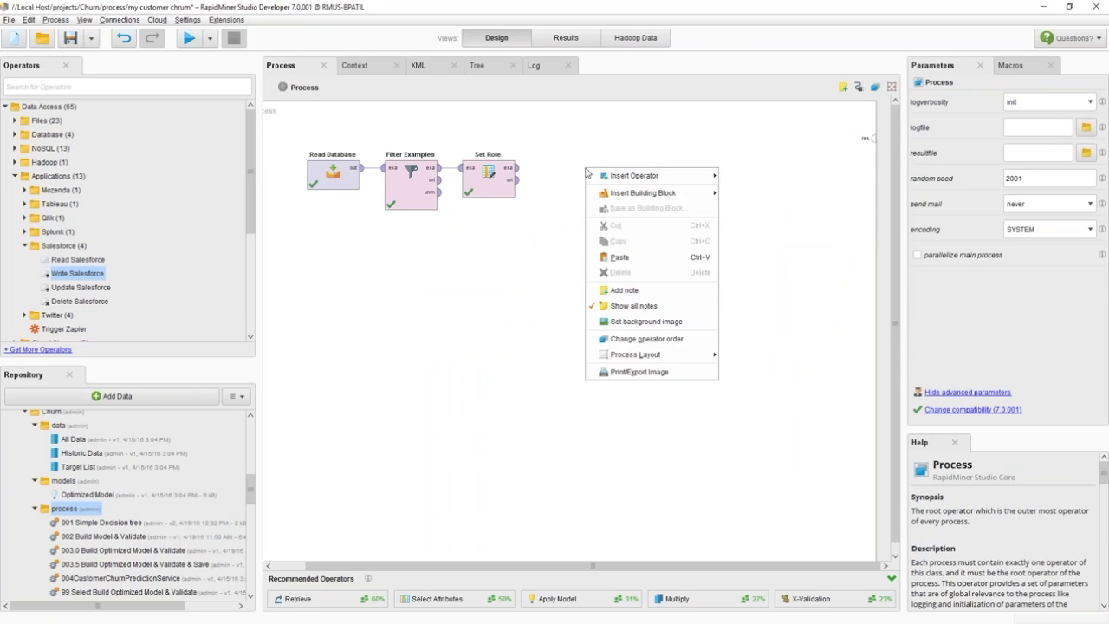
mouse_move(609, 191)
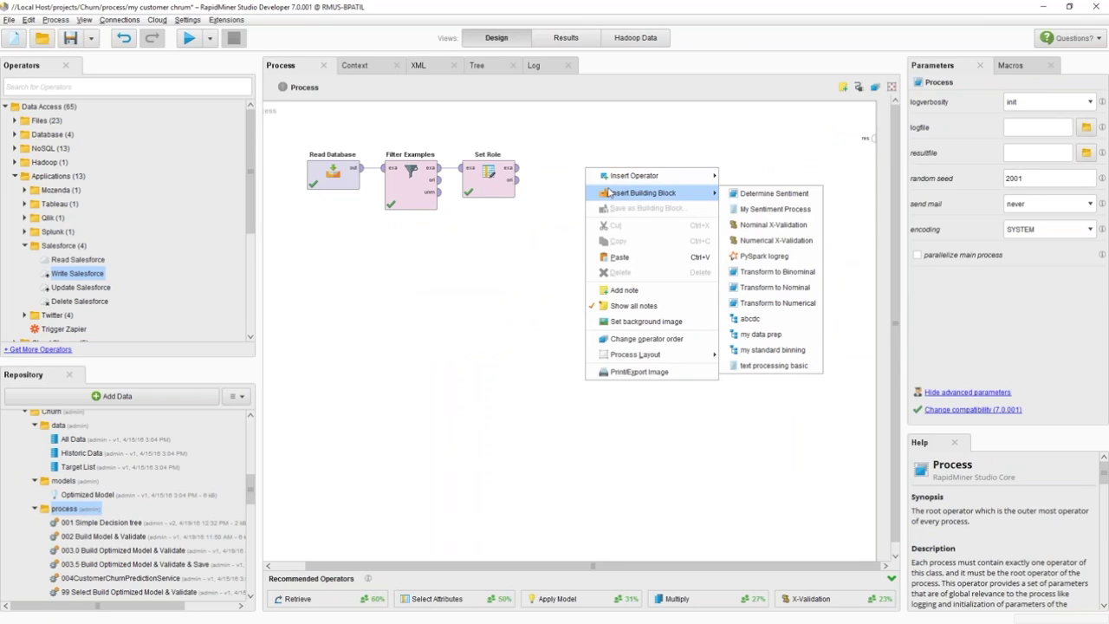
left_click(742, 225)
left_click_drag(535, 171, 610, 201)
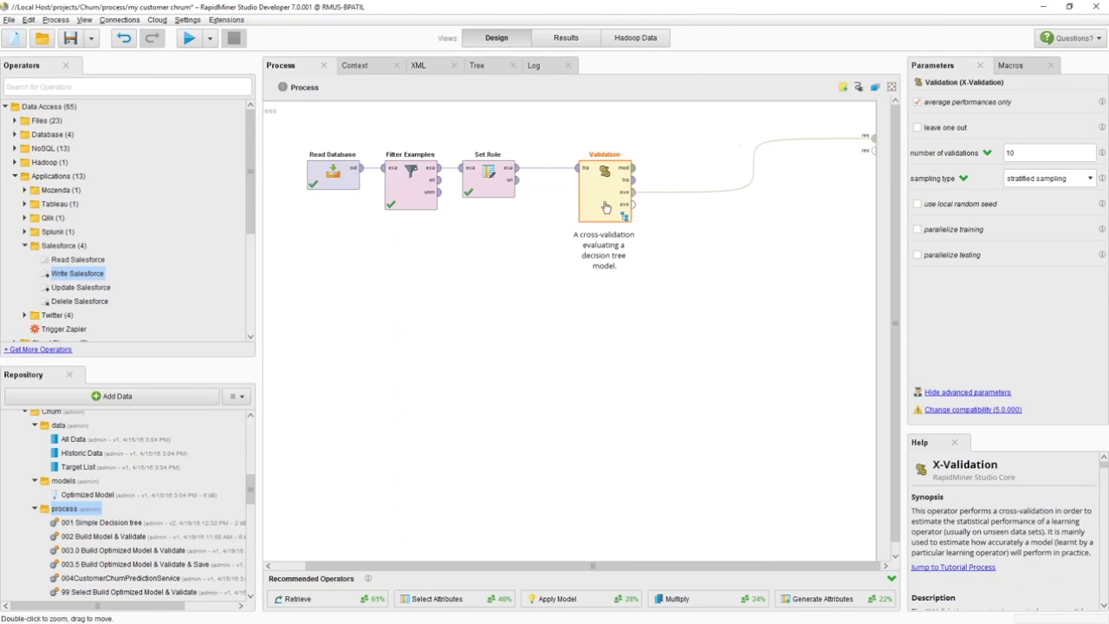
Inspect the training and testing operators inside Validation, including Performance, and return to the main process
double_click(604, 201)
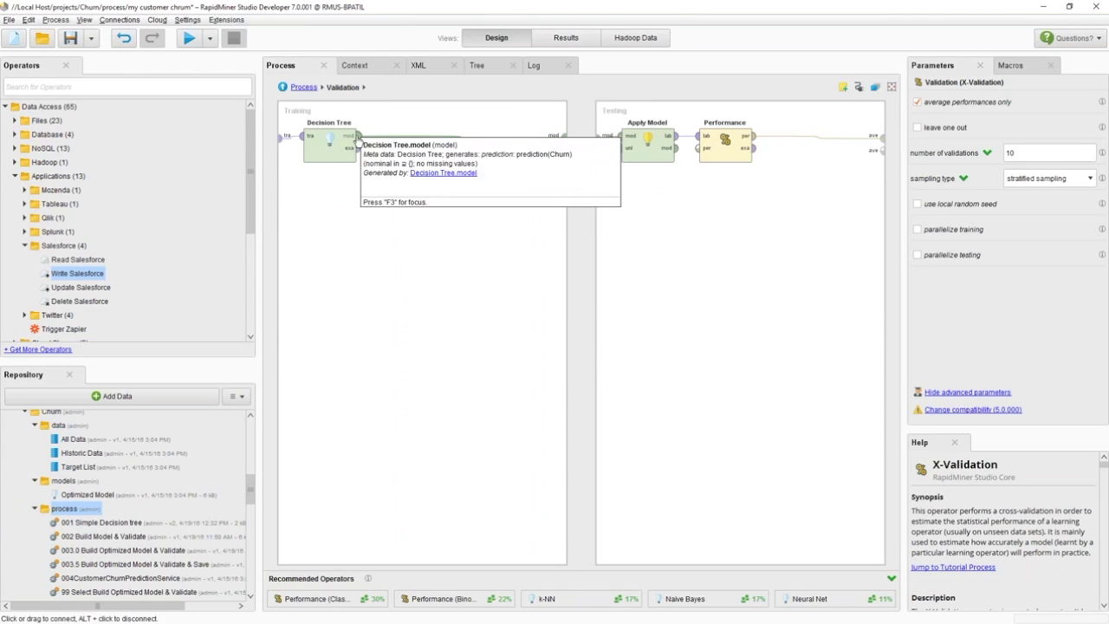
left_click(725, 146)
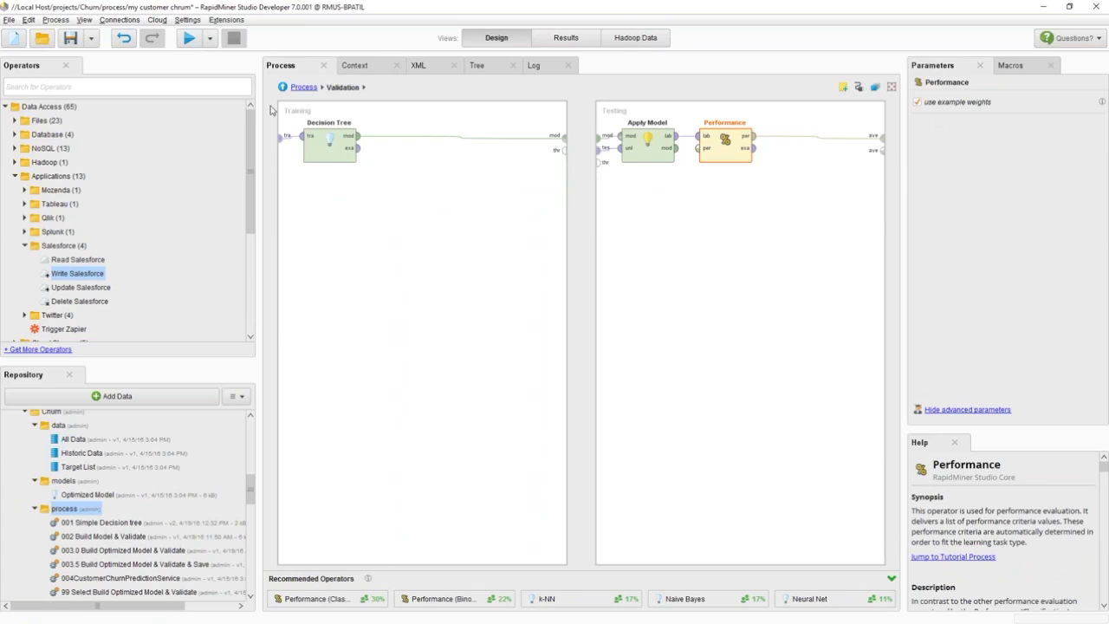
left_click(303, 88)
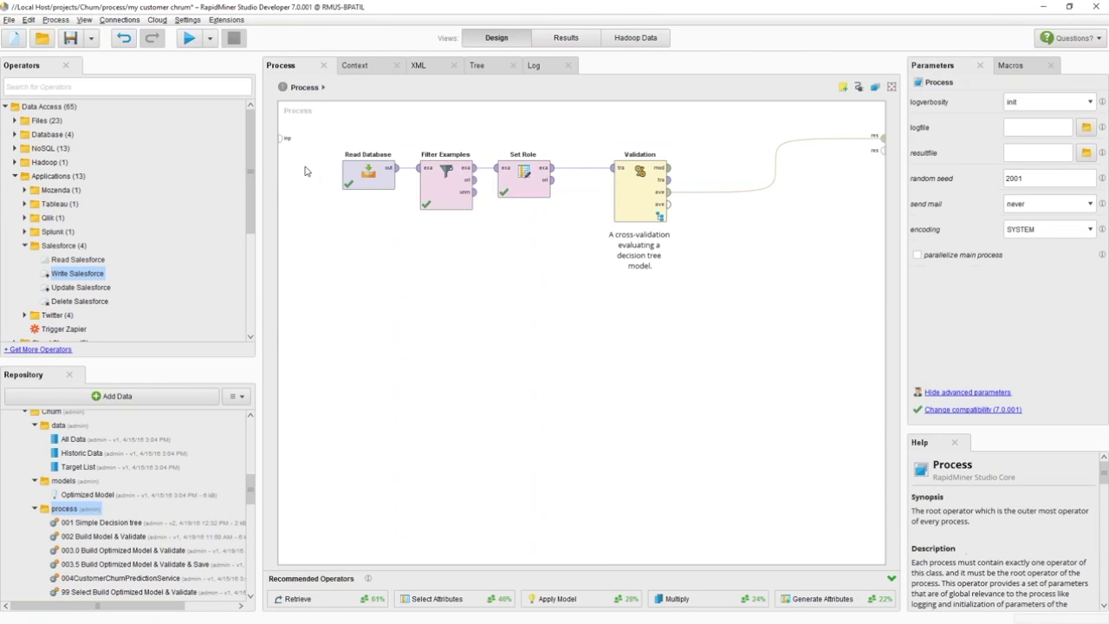
Run the cross-validation process, examine the accuracy results in the PerformanceVector, and return to the process design
left_click(197, 44)
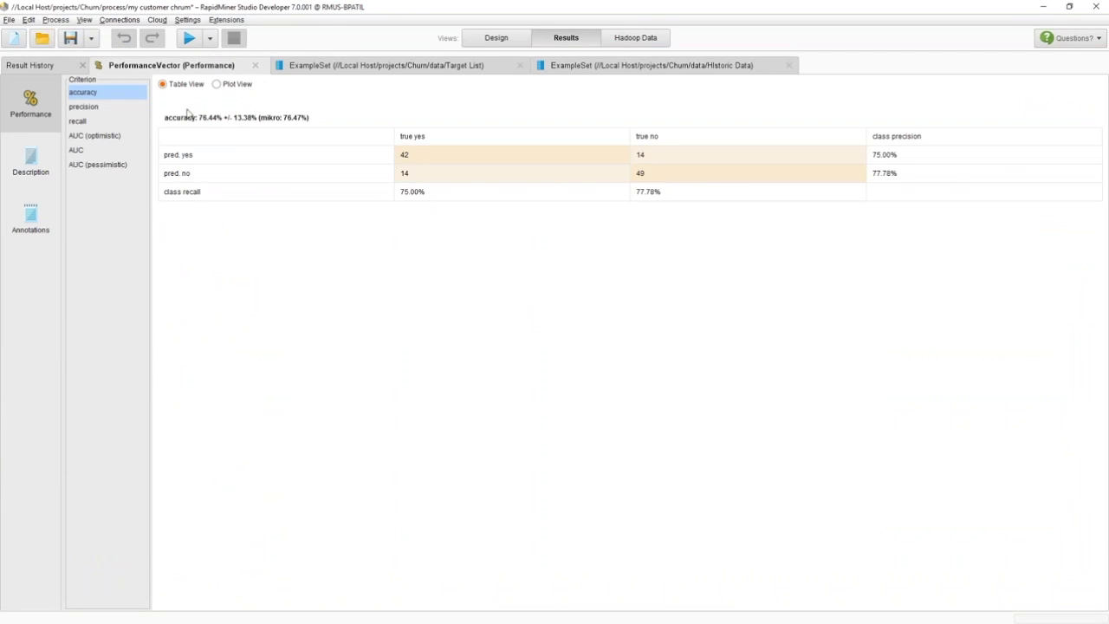
left_click_drag(184, 122, 229, 122)
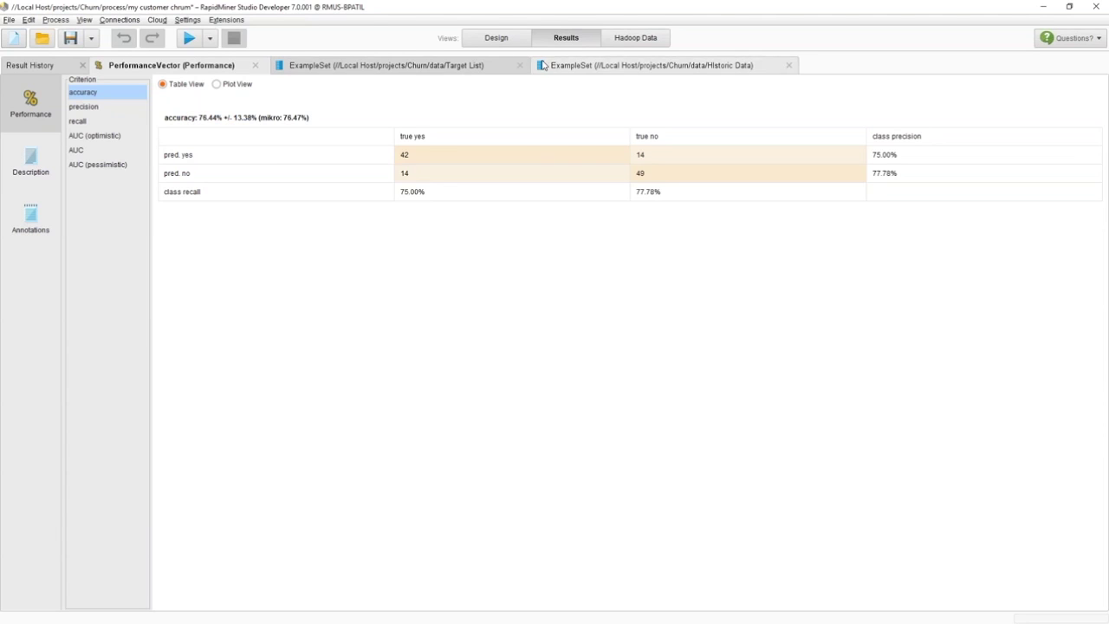
left_click(497, 40)
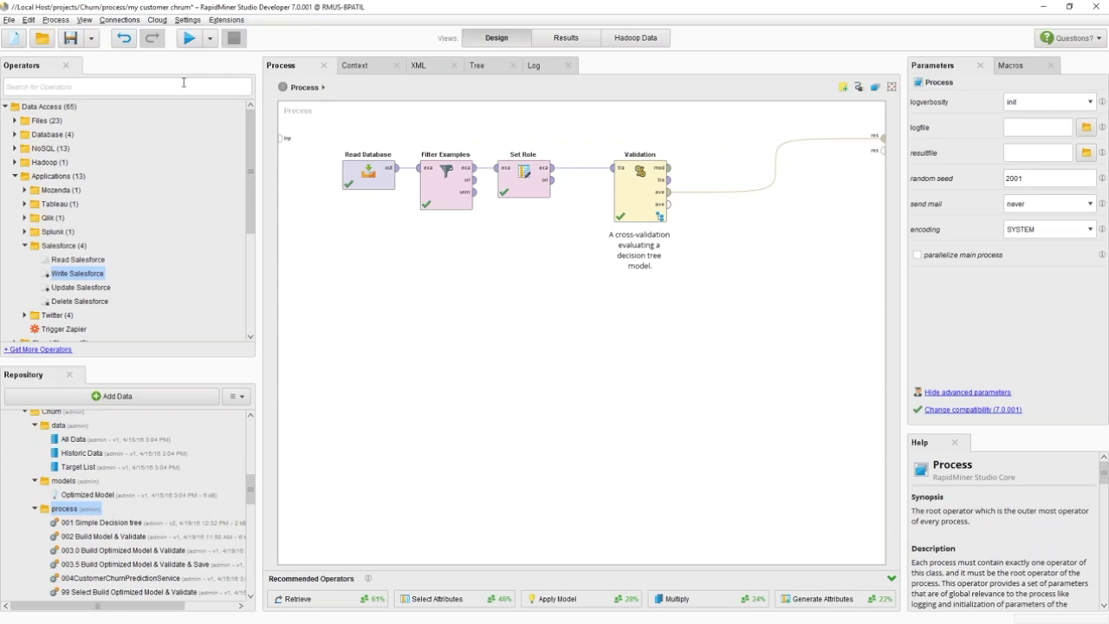
Review the Decision Tree's maximal depth and confidence parameters inside Validation, and return to the main process
left_click(631, 207)
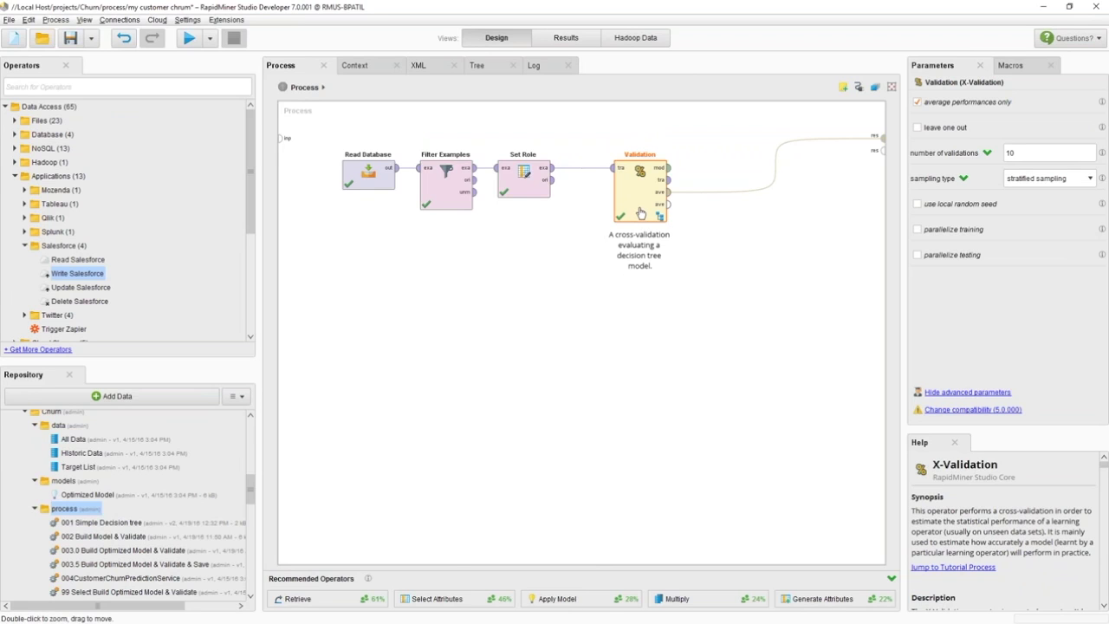
double_click(640, 213)
left_click(317, 149)
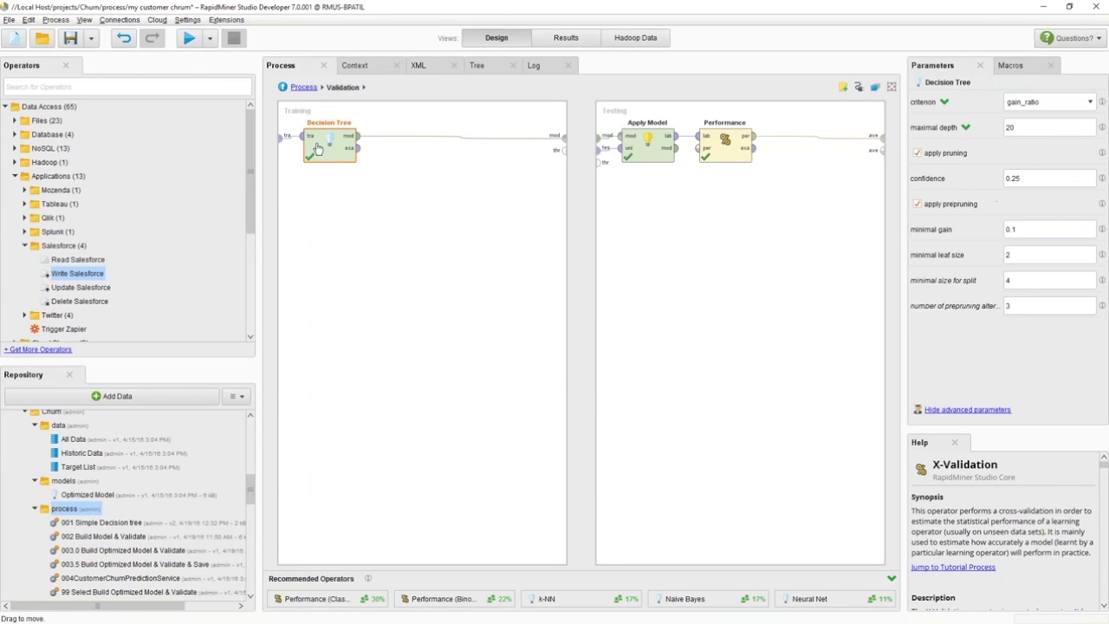
left_click_drag(346, 161, 384, 163)
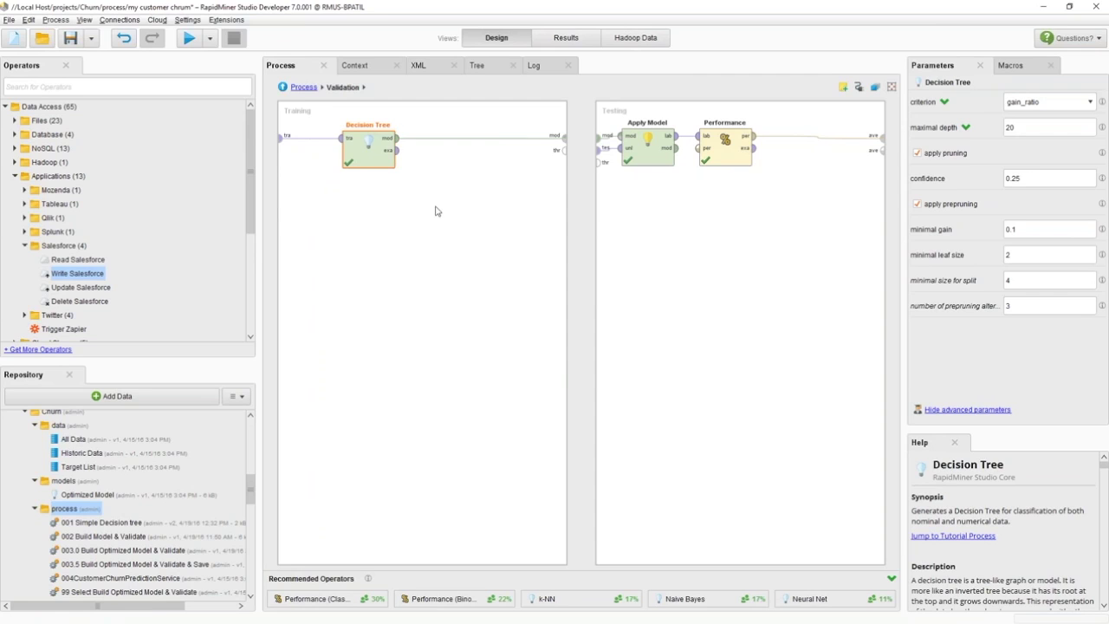
double_click(1031, 128)
left_click(1036, 183)
double_click(1007, 180)
type("0.25")
double_click(1008, 128)
key("Tab")
left_click(309, 88)
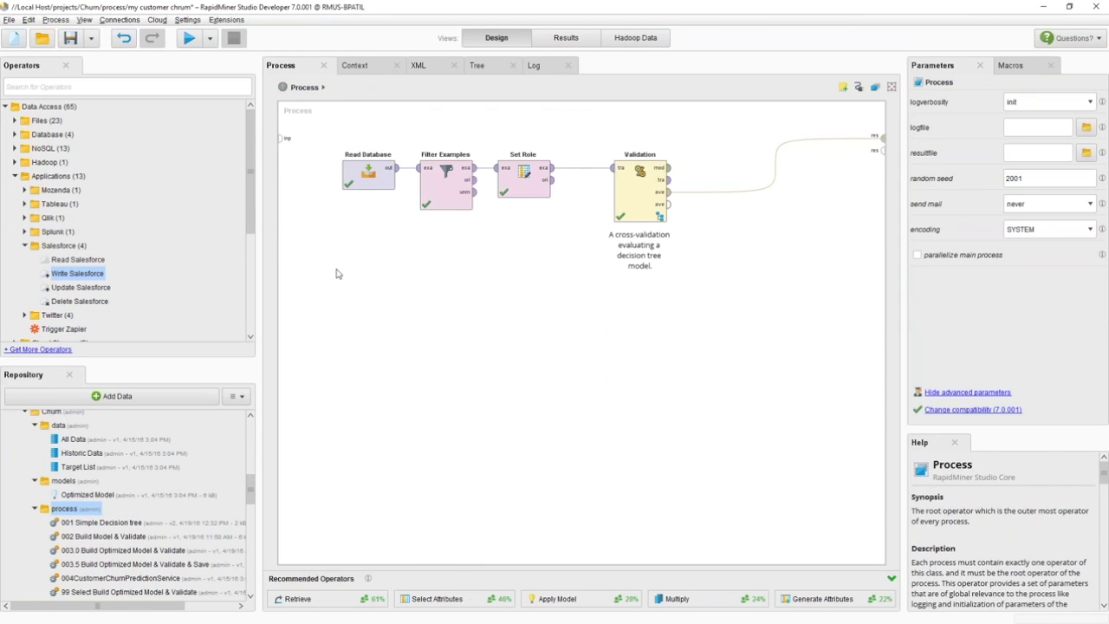
Find the Optimize Parameters (Grid) operator and insert it on the connection after Set Role
left_click(76, 89)
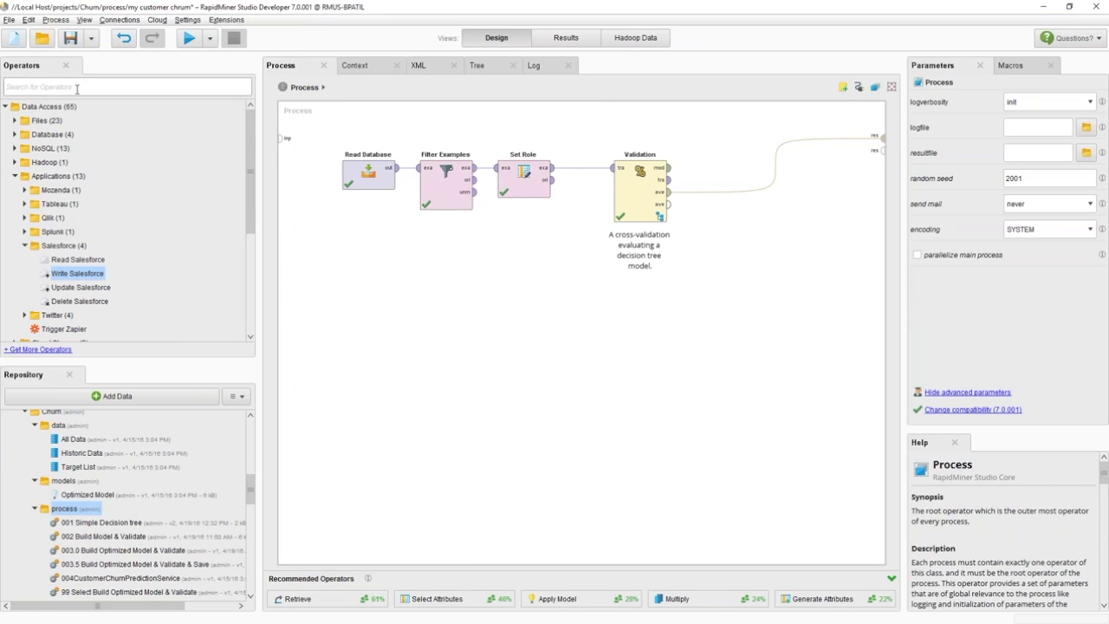
type("optim")
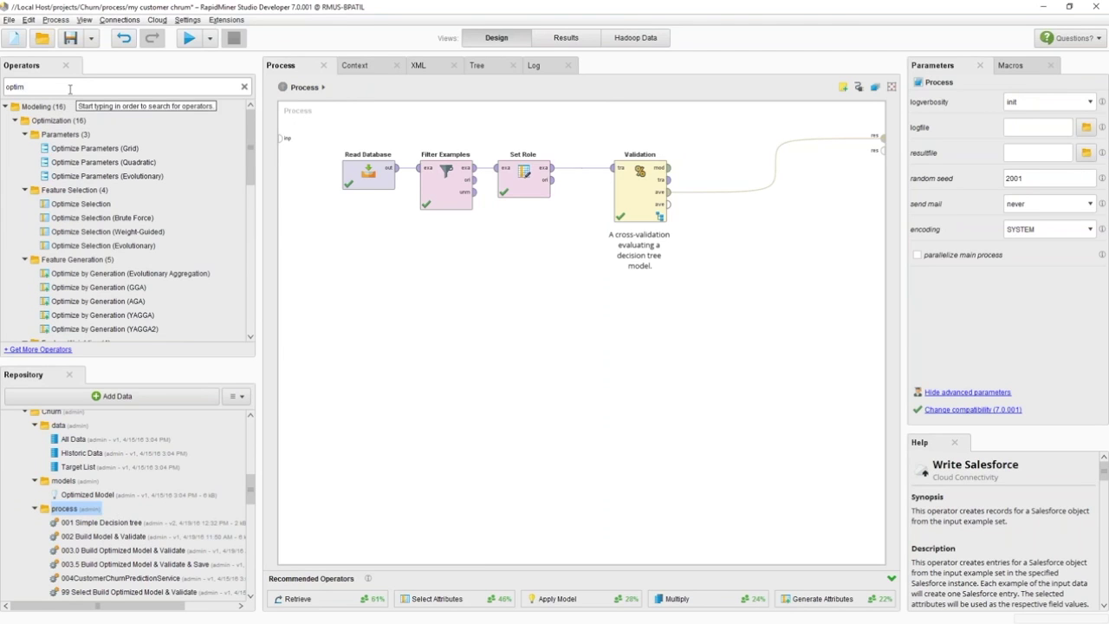
left_click(59, 153)
left_click_drag(59, 153, 568, 178)
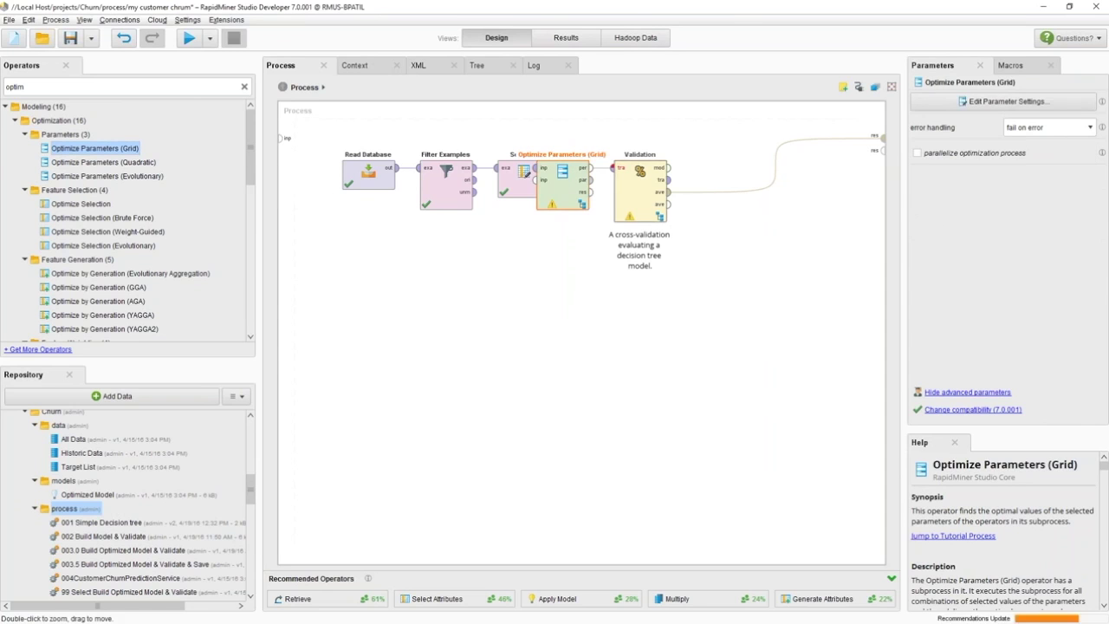
Move Validation inside Optimize Parameters (Grid), connect its model output to the result port, and return to the main process
left_click(636, 199)
right_click(635, 198)
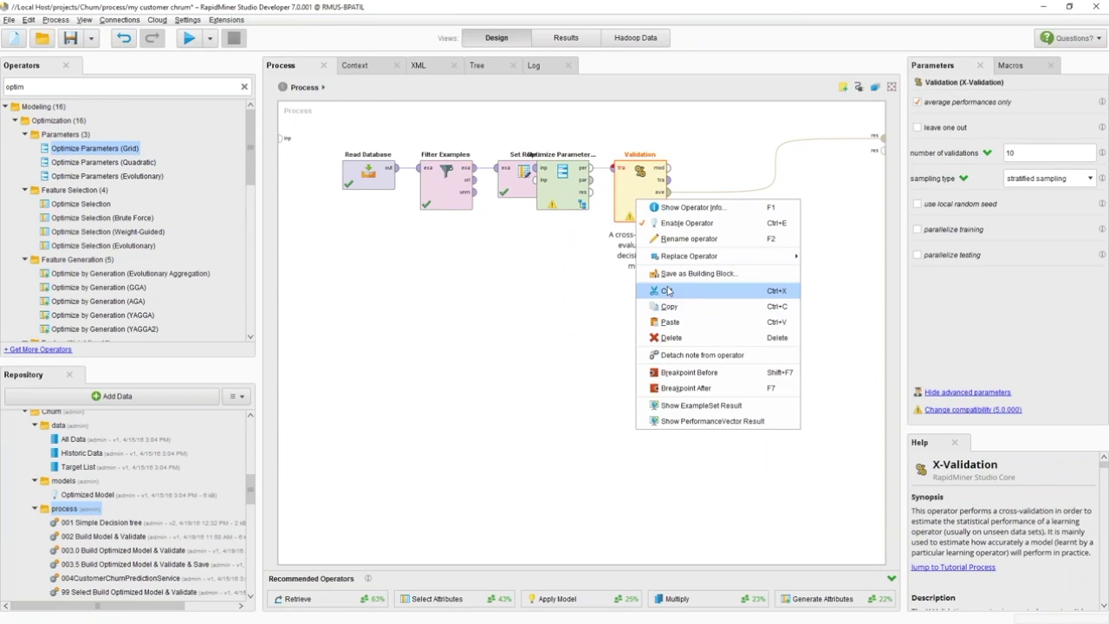
left_click(667, 291)
left_click_drag(562, 182, 639, 182)
double_click(639, 182)
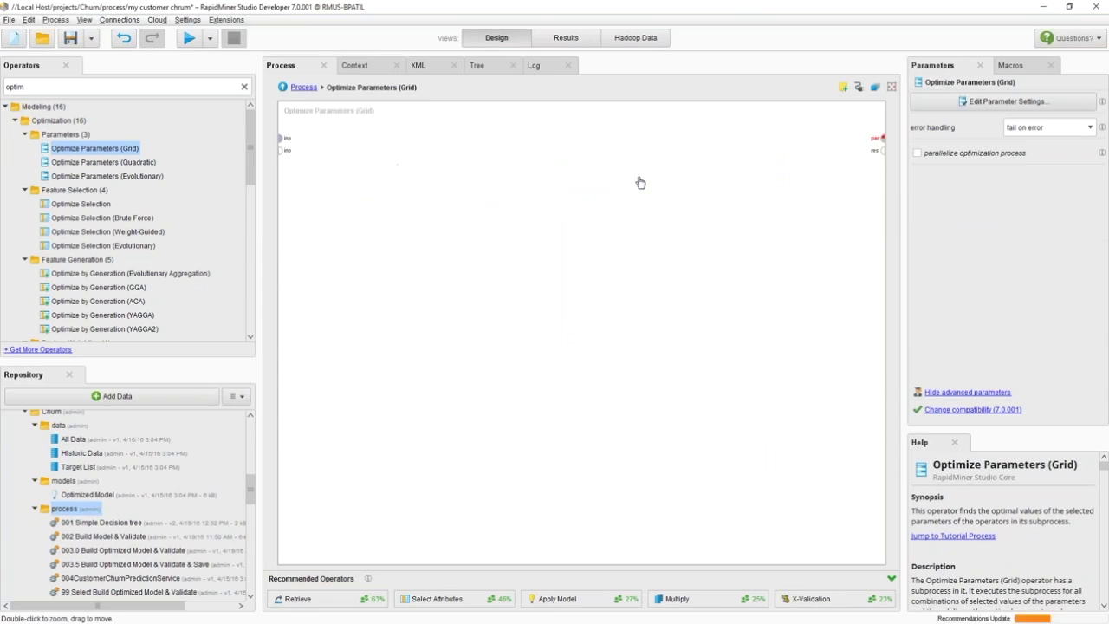
right_click(470, 173)
left_click(522, 255)
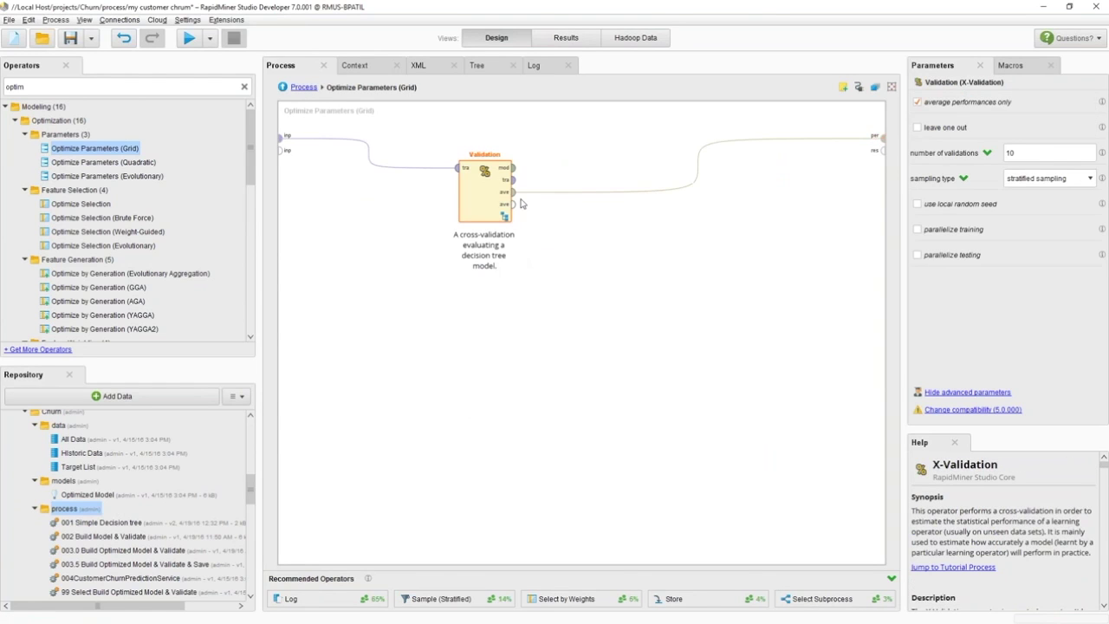
left_click_drag(513, 167, 881, 150)
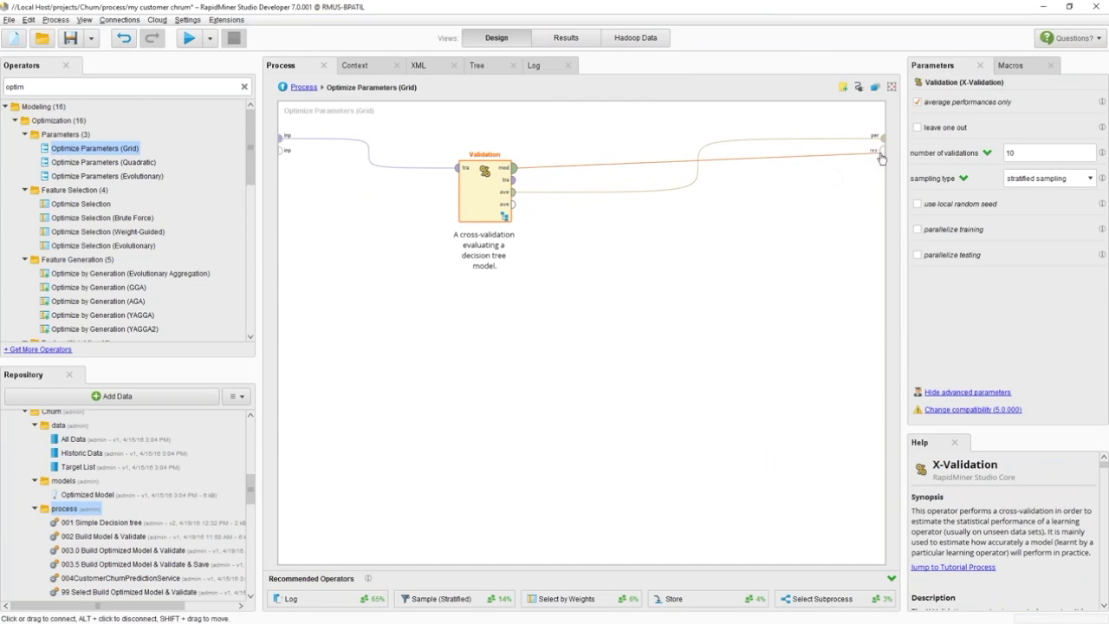
left_click(304, 87)
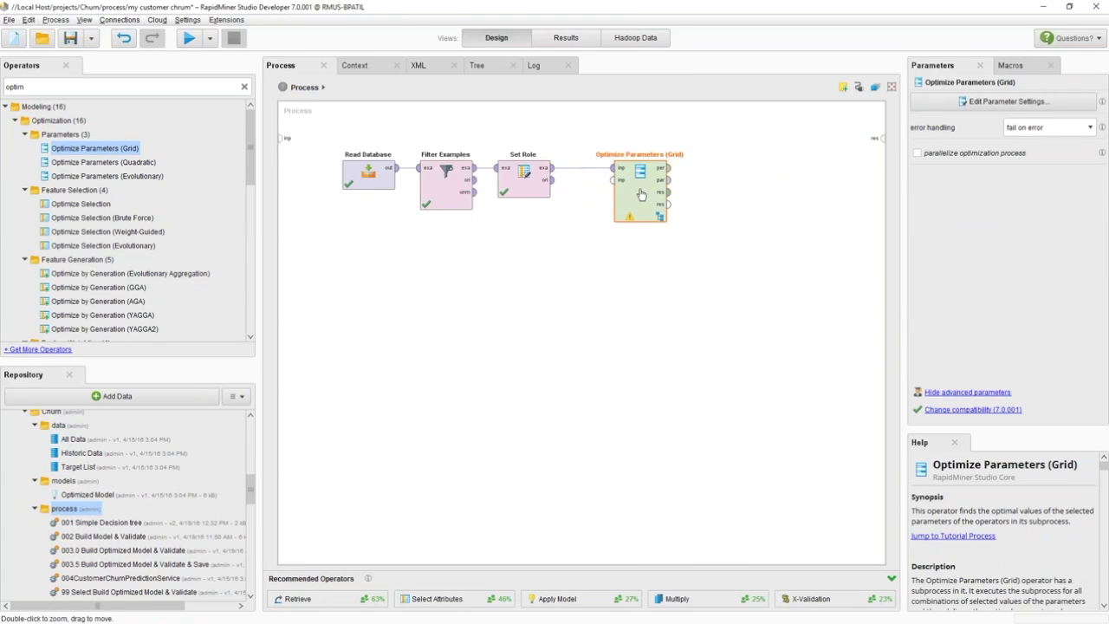
Select the Decision Tree's maximal_depth as the parameter to vary in the Optimize Parameters (Grid) settings
left_click(974, 103)
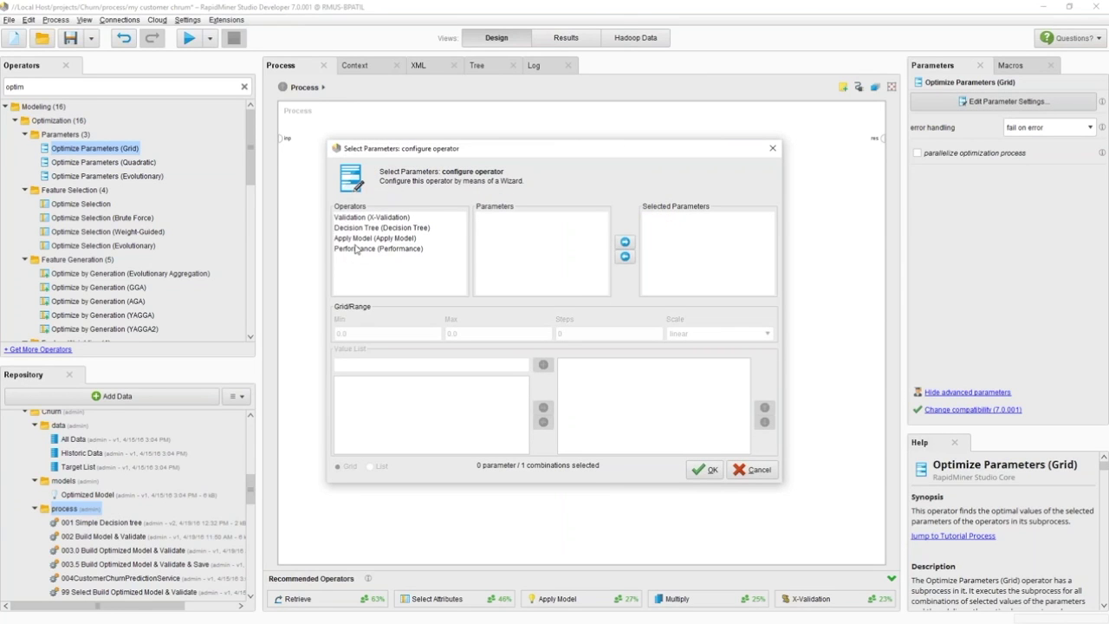
left_click(360, 231)
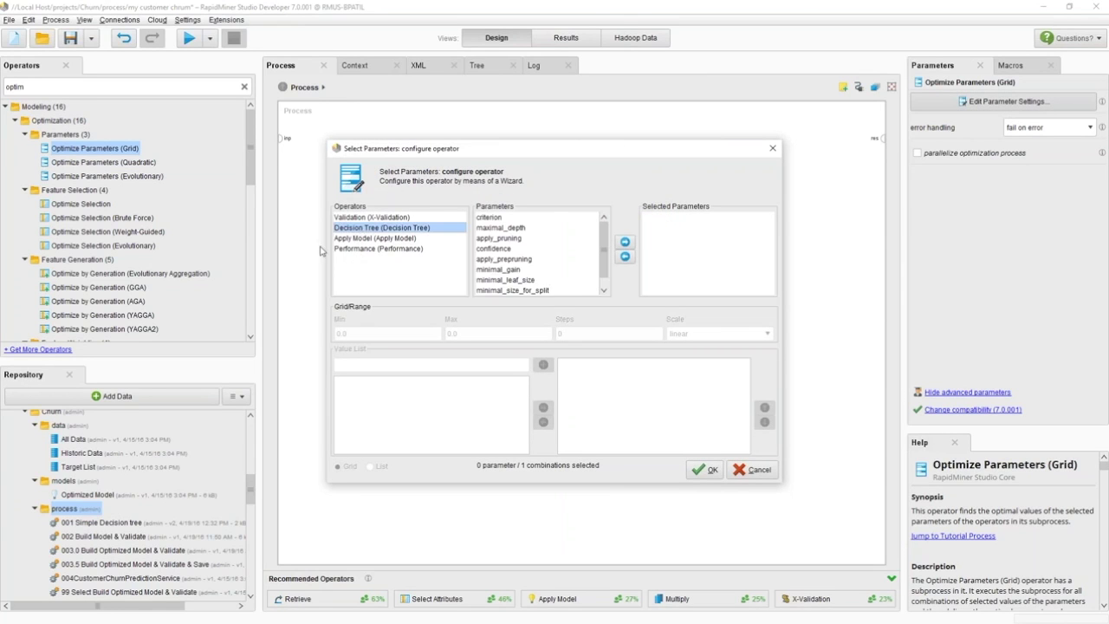
left_click(501, 228)
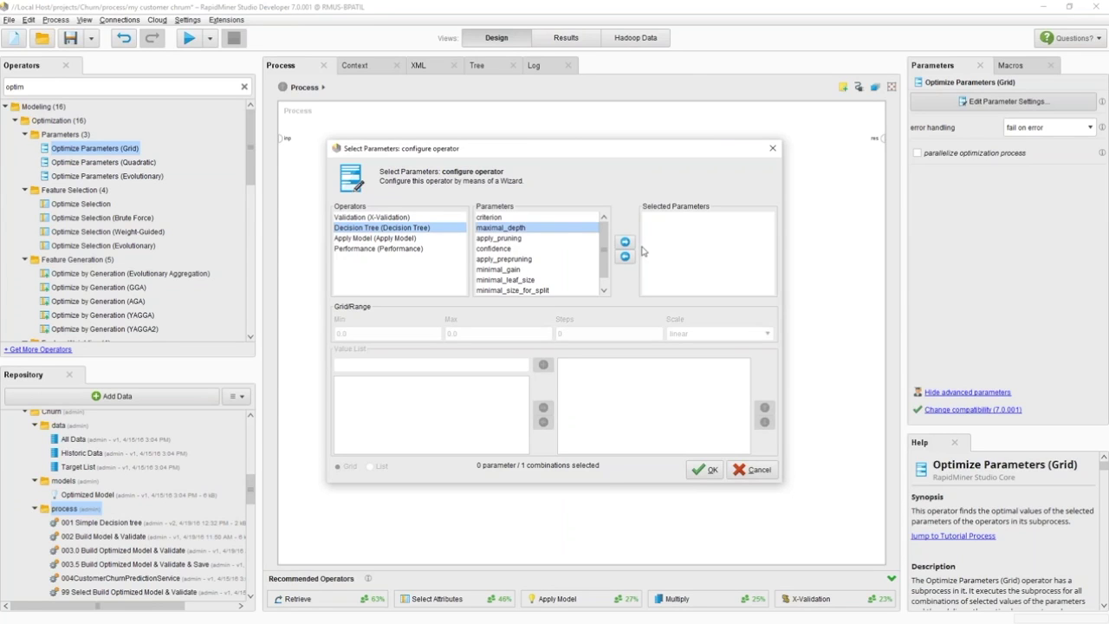
left_click(625, 241)
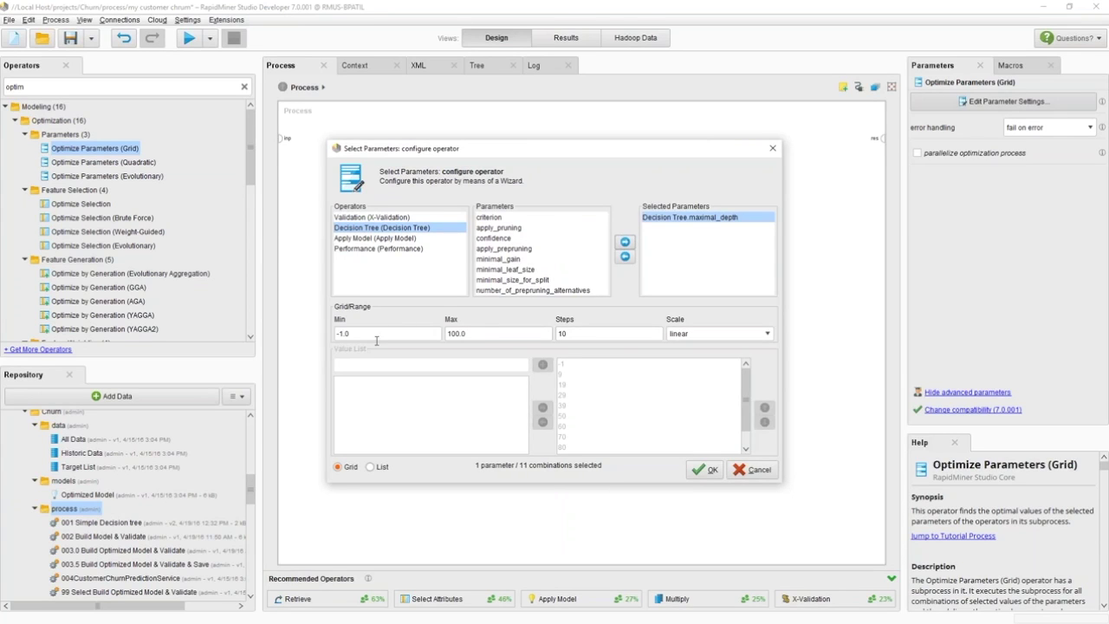
Set the maximal_depth grid range to a minimum of 10 and a maximum of 50, and accept the parameter settings
left_click_drag(377, 339, 326, 336)
type("10")
left_click_drag(485, 335, 393, 330)
type("50")
key("Tab")
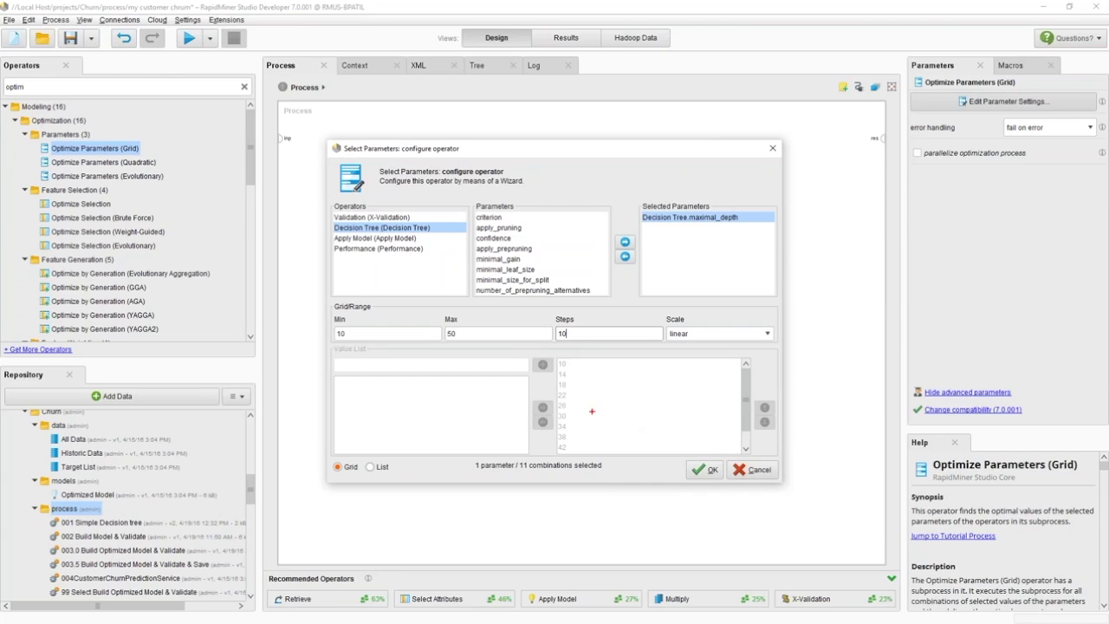
left_click_drag(600, 347, 567, 369)
left_click_drag(511, 474, 538, 472)
left_click_drag(578, 371, 577, 402)
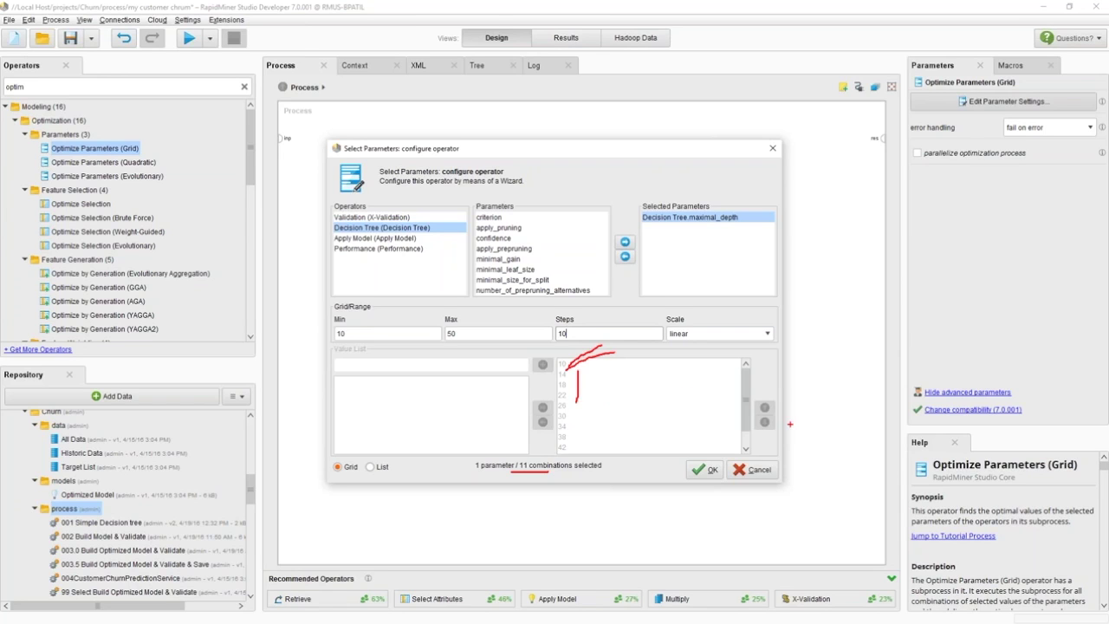
key("Escape")
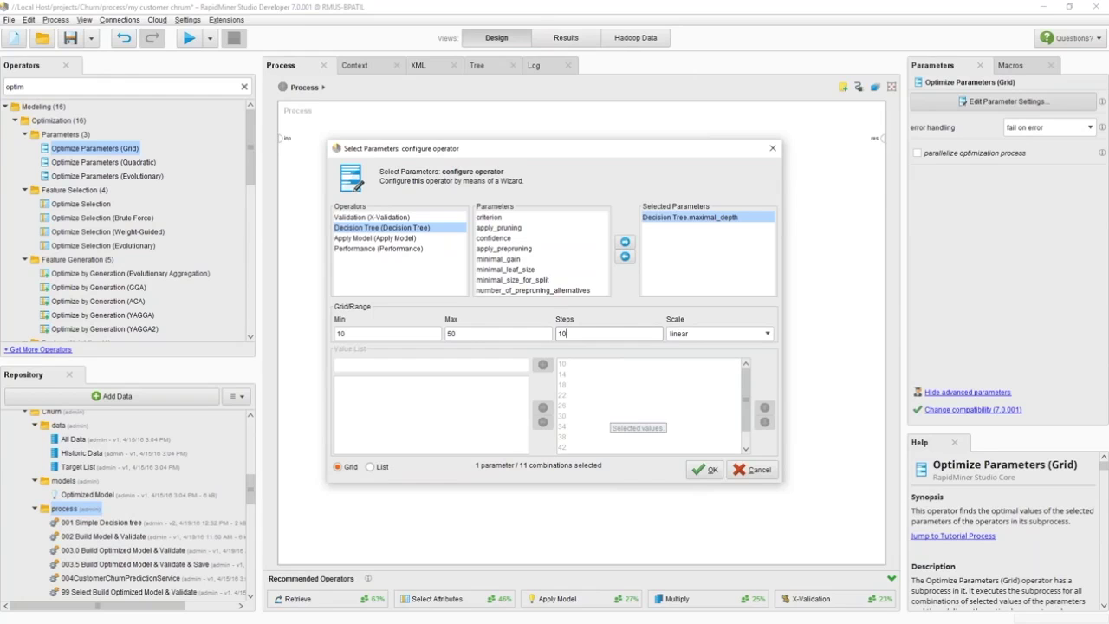
left_click(703, 469)
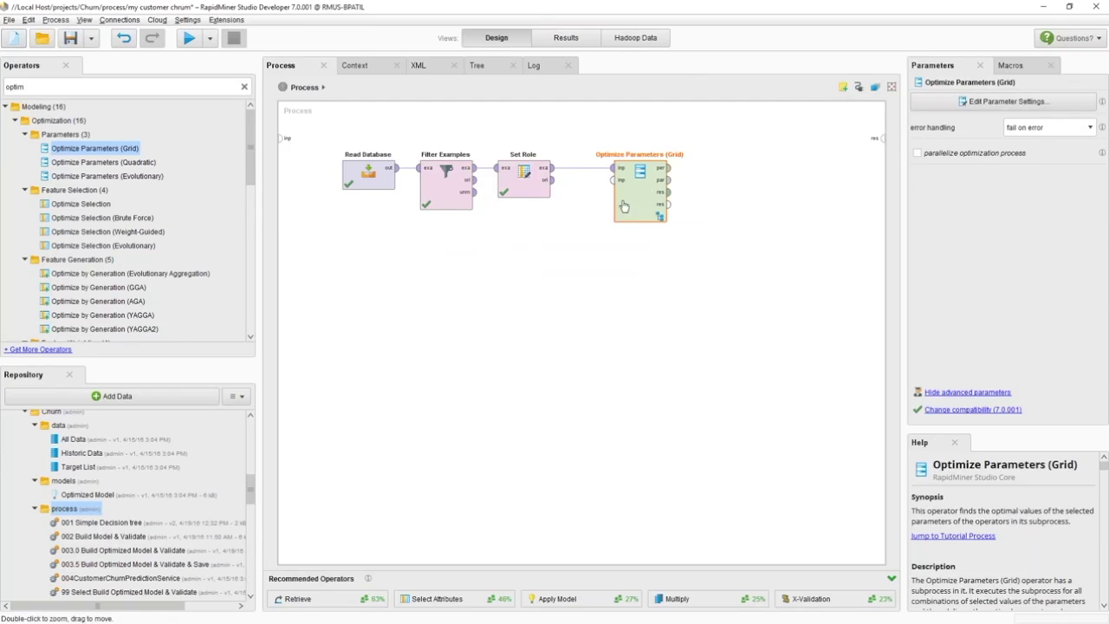
Connect the performance, parameter and result outputs of Optimize Parameters (Grid) to the process results and run the process
left_click_drag(669, 169, 881, 137)
left_click_drag(669, 179, 877, 149)
left_click_drag(669, 192, 876, 162)
left_click(189, 48)
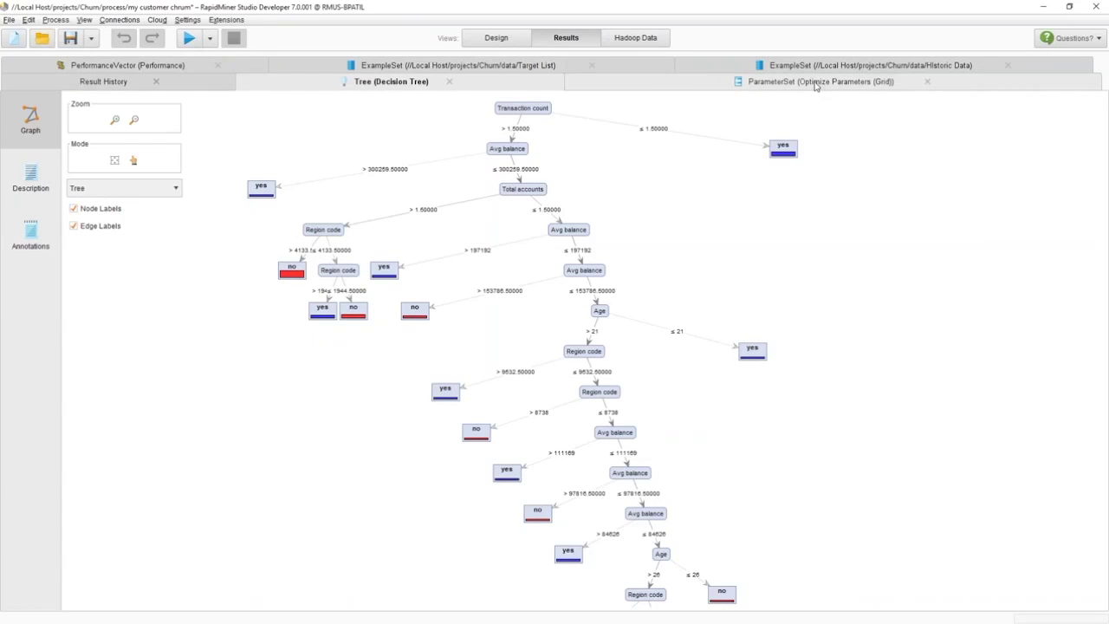
Examine the optimal maximal depth and the accuracy in the ParameterSet result, and return to the process design
left_click(815, 86)
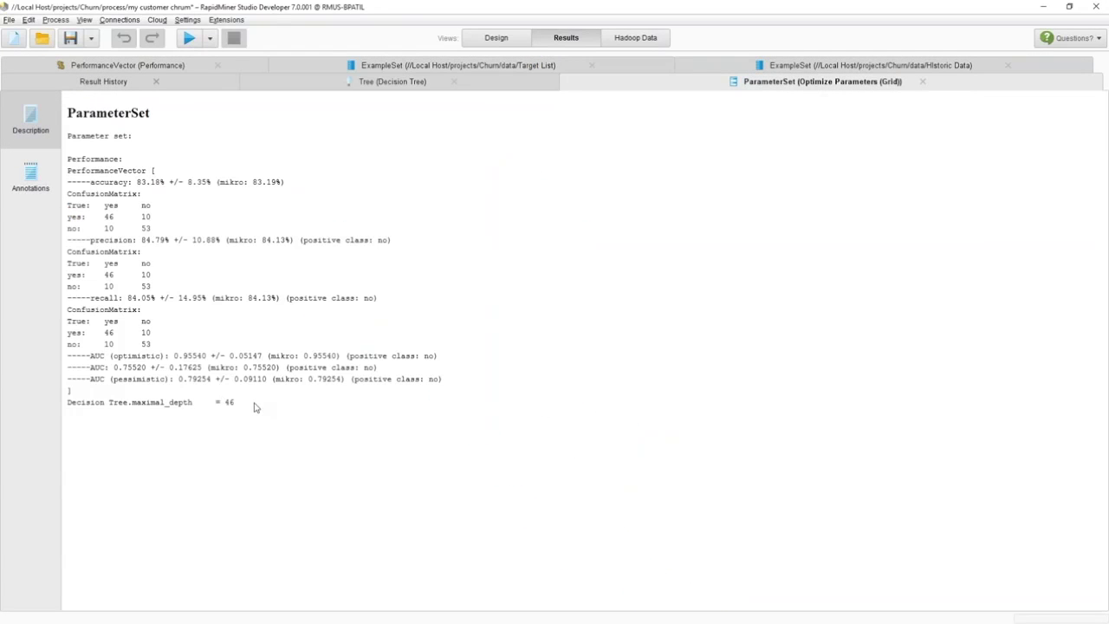
left_click_drag(236, 406, 198, 408)
left_click_drag(67, 402, 235, 405)
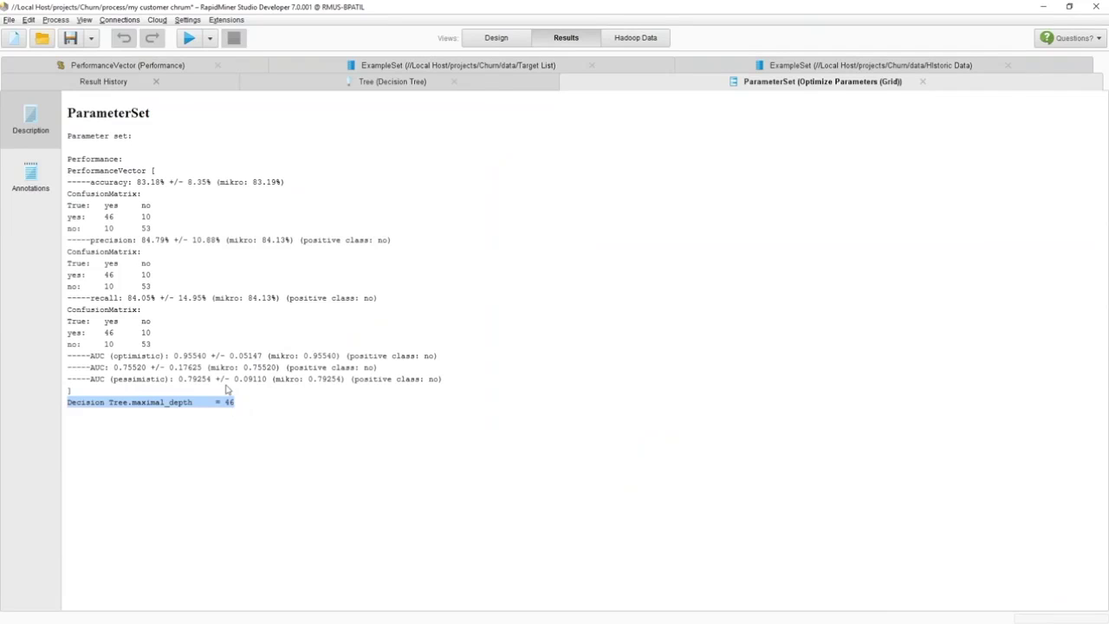
left_click_drag(102, 187, 171, 187)
key("Escape")
left_click(483, 39)
left_click_drag(61, 149, 128, 217)
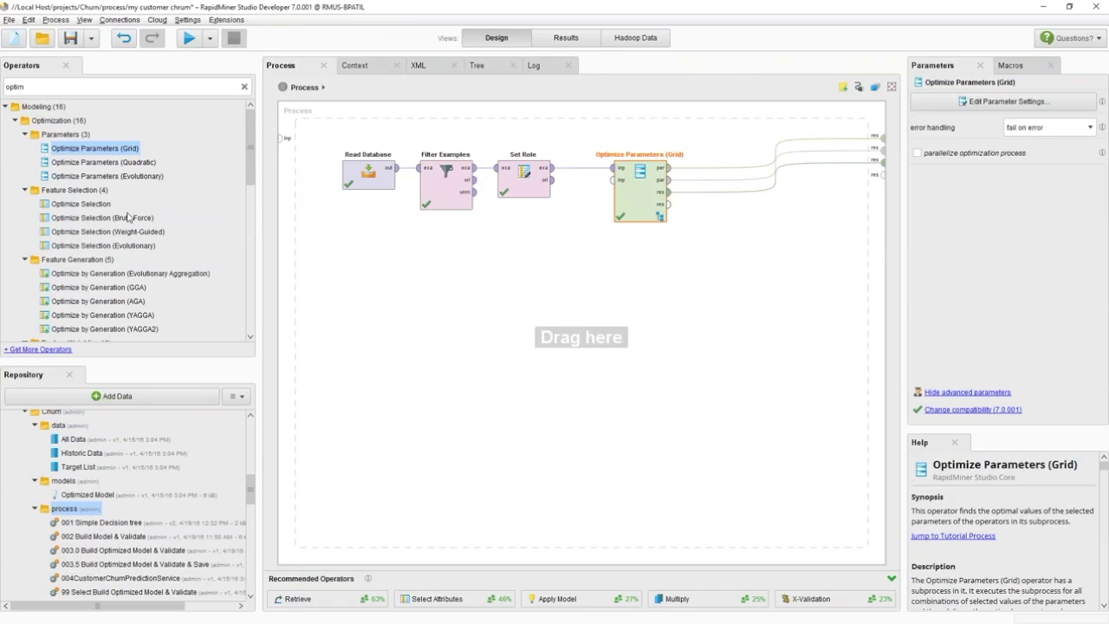
left_click_drag(128, 216, 143, 217)
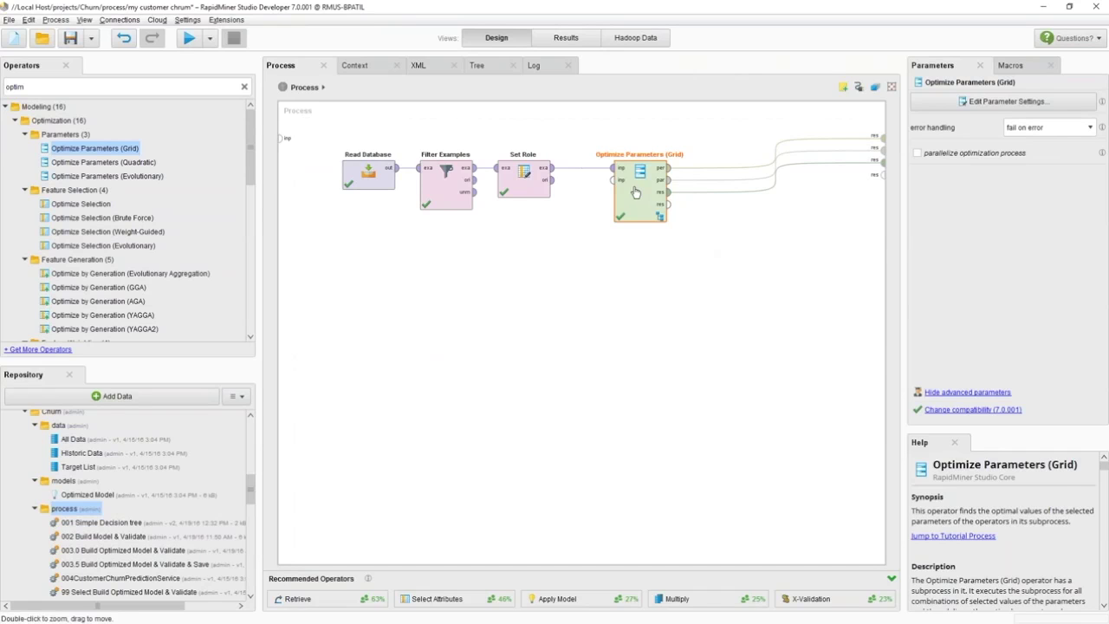
left_click(56, 20)
left_click(559, 377)
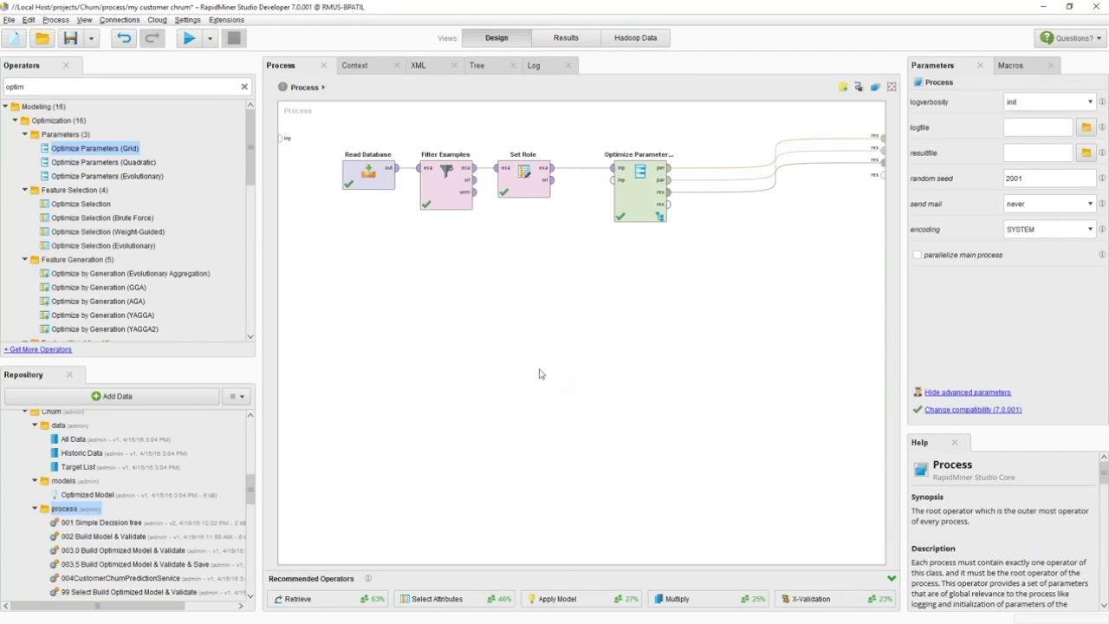
Insert a Store operator on the result connection after Optimize Parameters (Grid), leaving its repository location unset
double_click(59, 86)
type("store")
left_click_drag(40, 120, 747, 199)
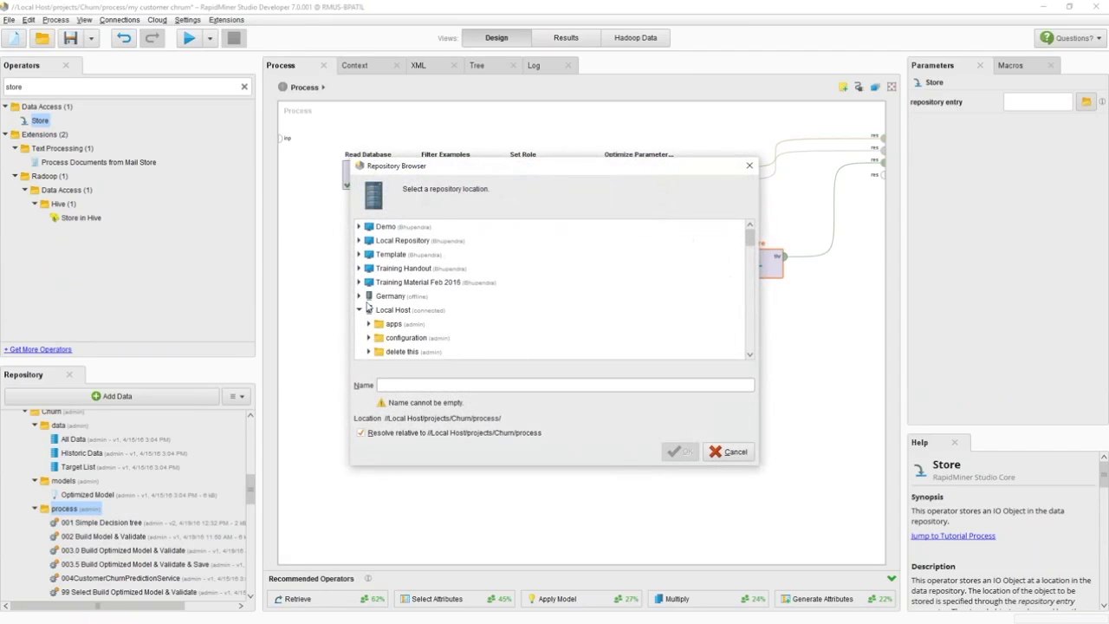
left_click(360, 309)
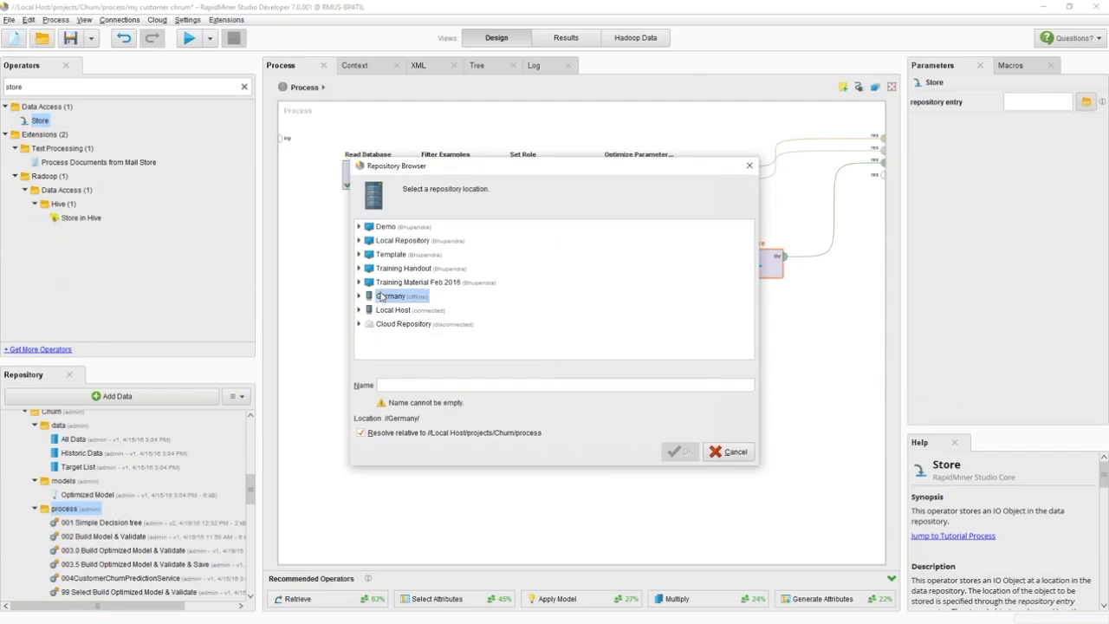
left_click(730, 451)
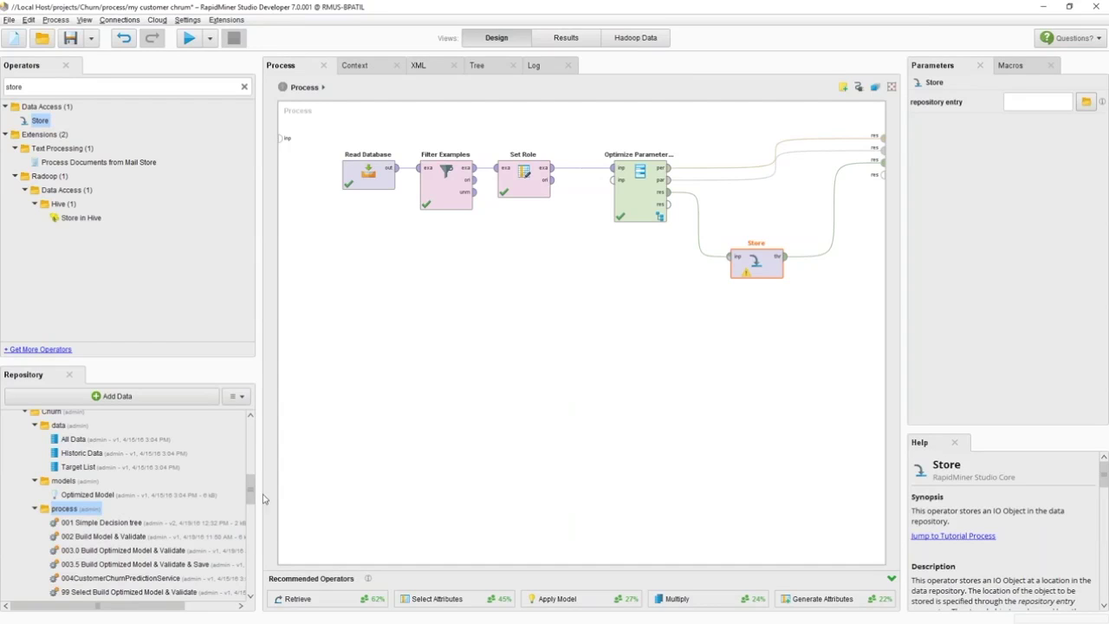
View the available actions for the 004CustomerChurnPredictionService process in the repository and close them without choosing one
scroll(250, 500, "down", 3)
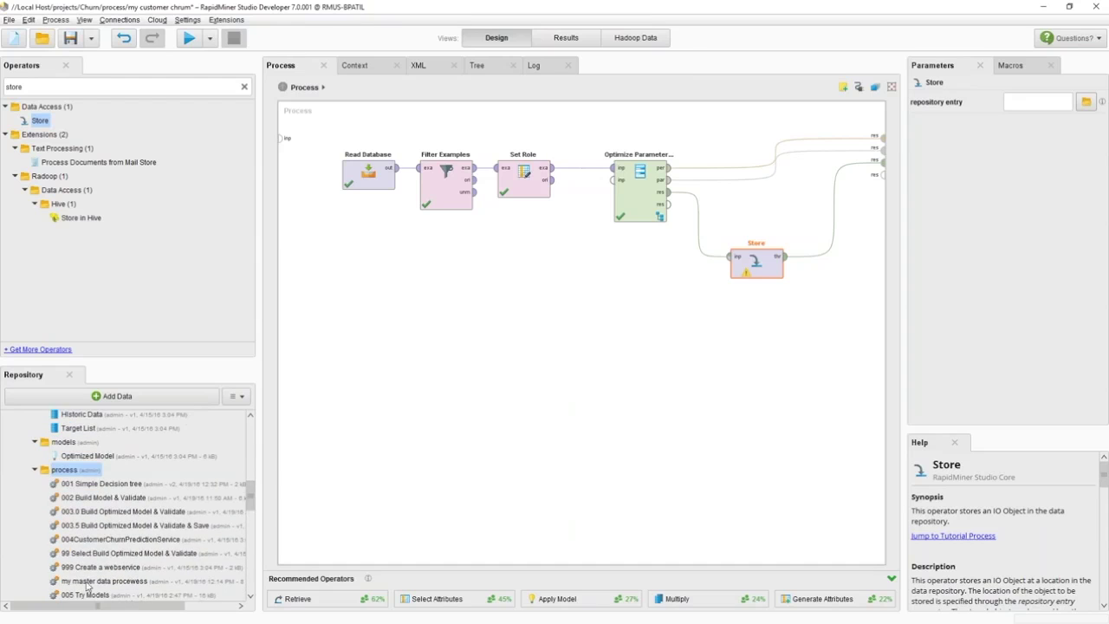
right_click(90, 543)
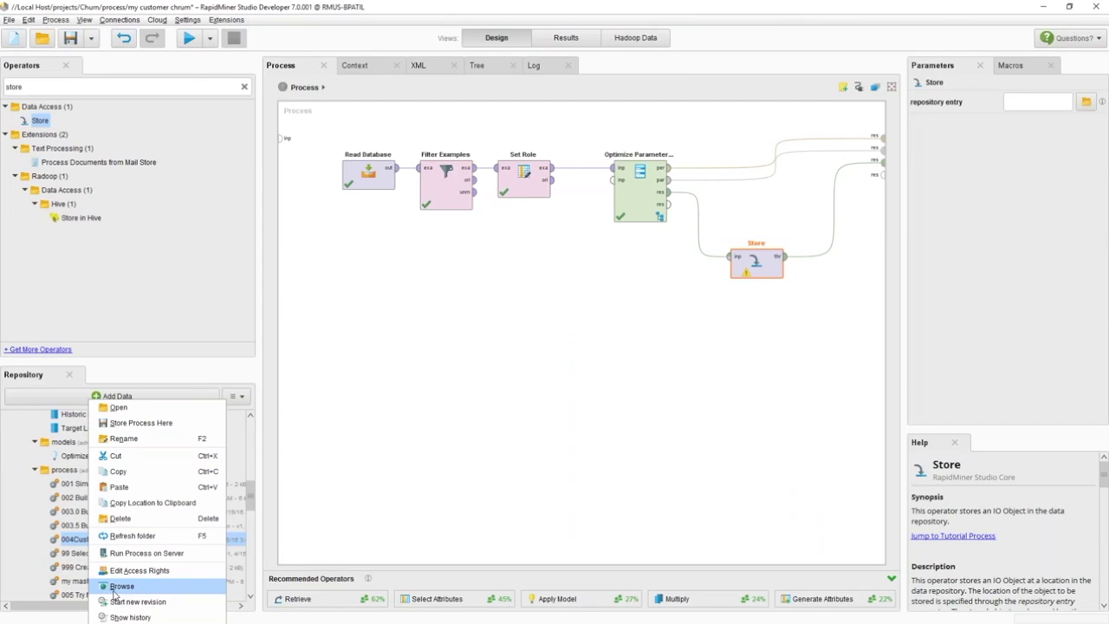
left_click(447, 364)
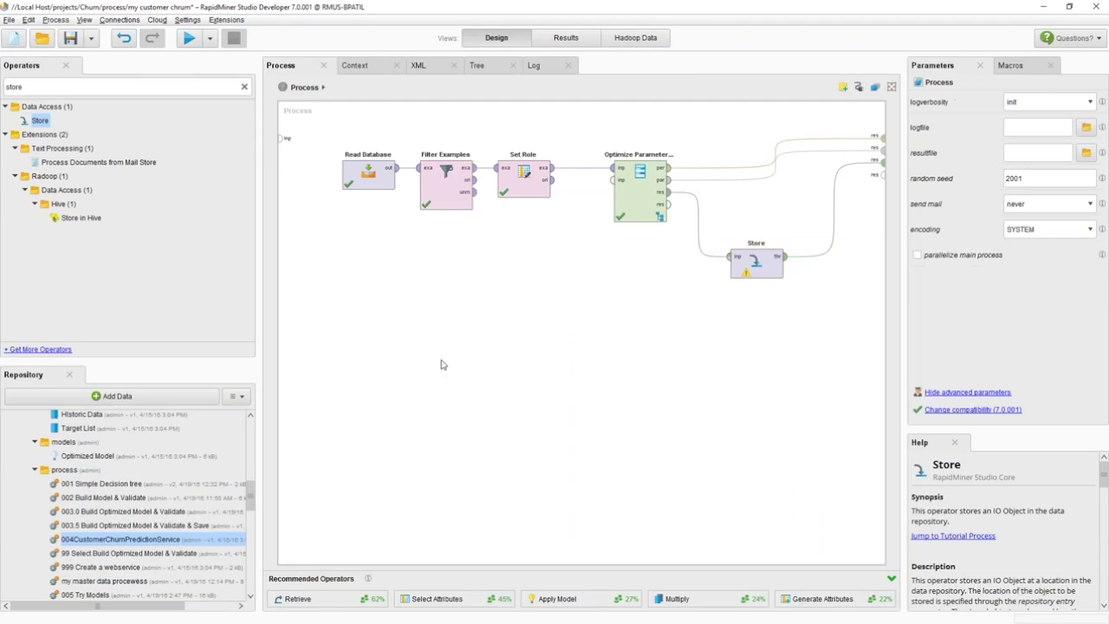
Select all operators in the main process
left_click_drag(327, 144, 803, 316)
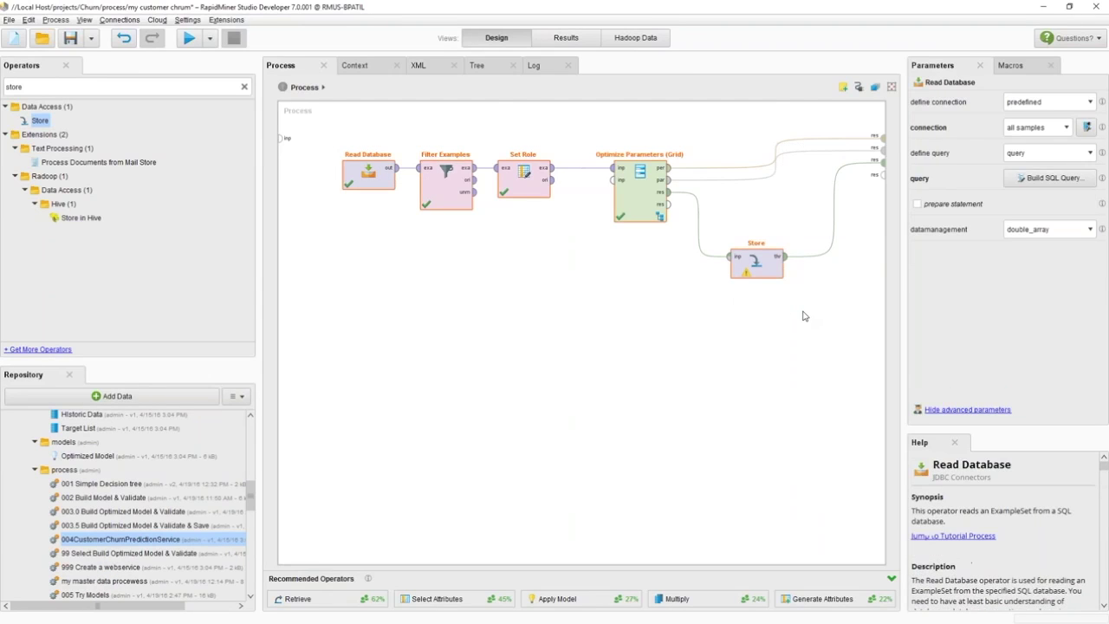